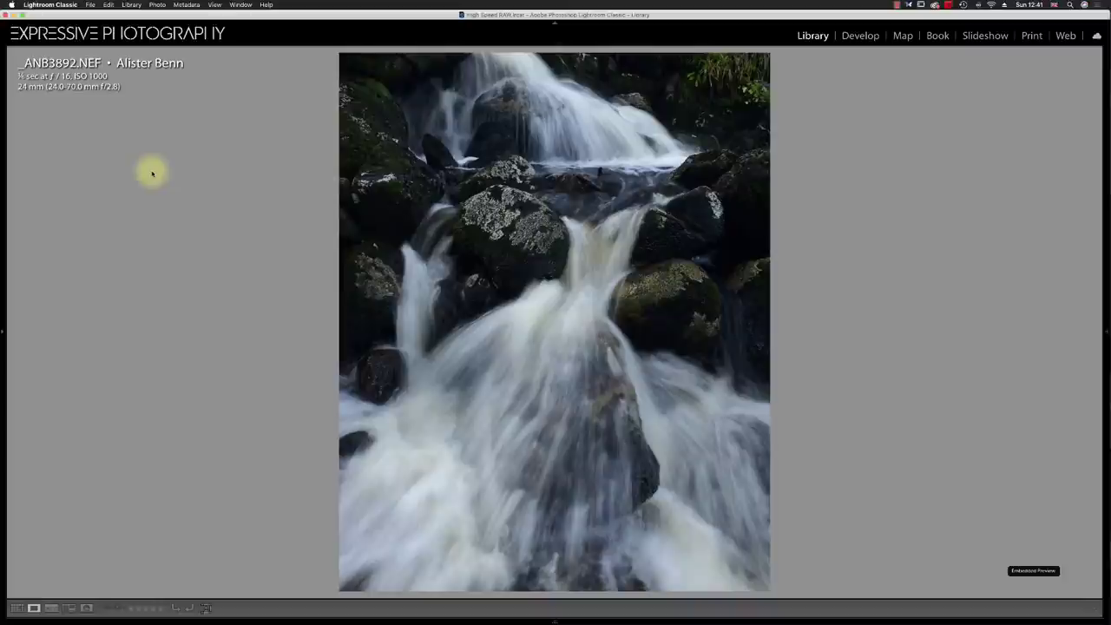
- Browse back past _ANB3891, _ANB3890, _ANB3889 and _ANB3888 to reach the 5-second _ANB3887.NEF frame
{"action": "key", "text": "Left"}
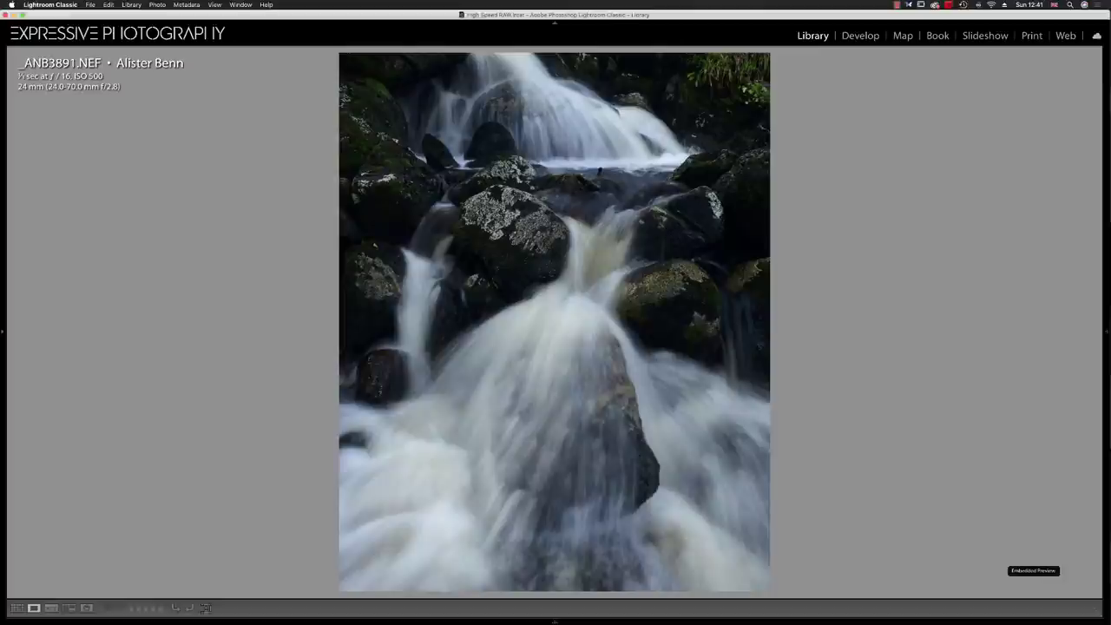
{"action": "key", "text": "Right"}
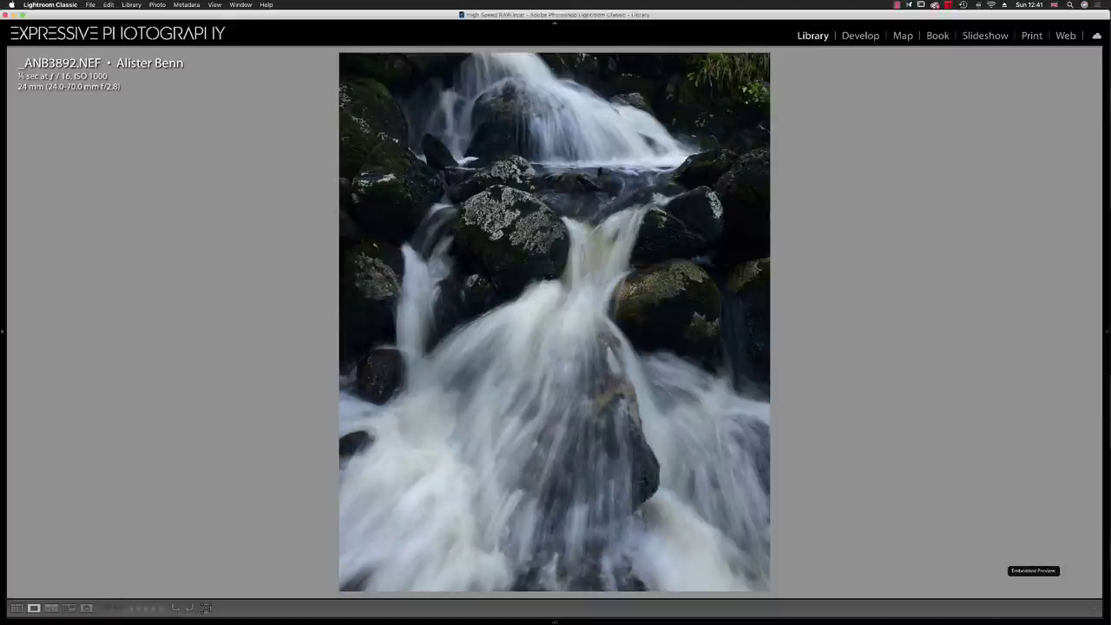
{"action": "key", "text": "Left"}
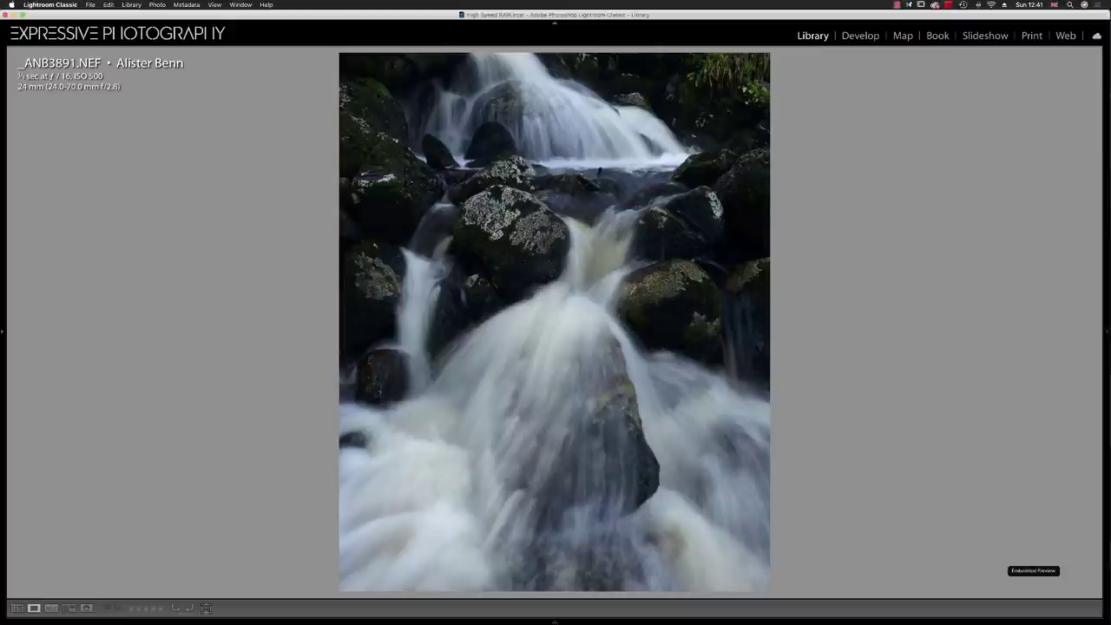
{"action": "key", "text": "Left"}
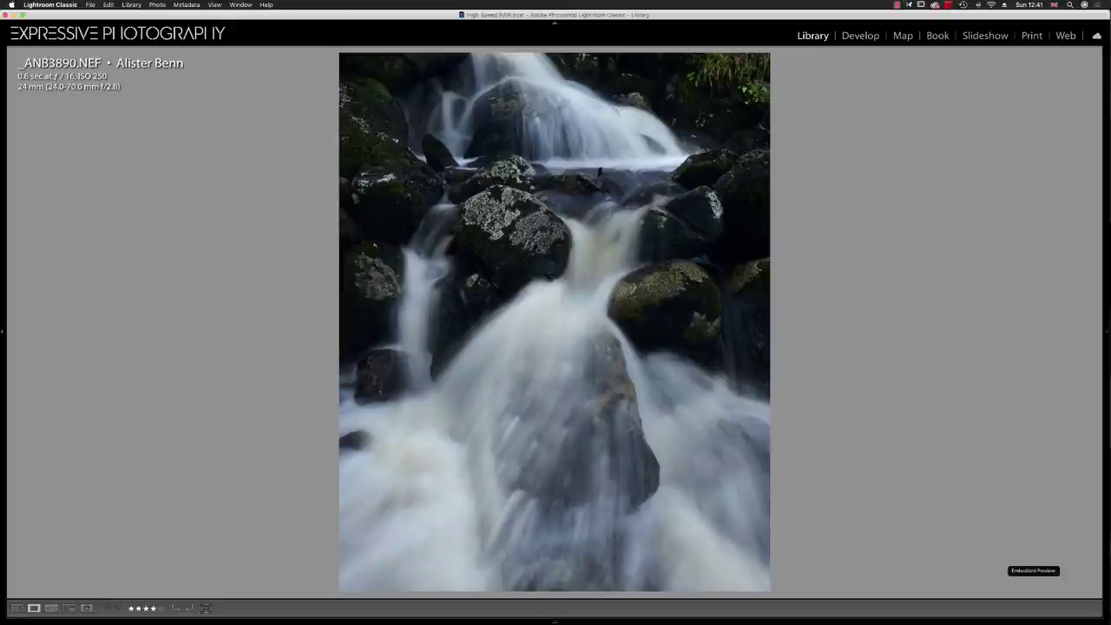
{"action": "key", "text": "Right"}
{"action": "key", "text": "Right"}
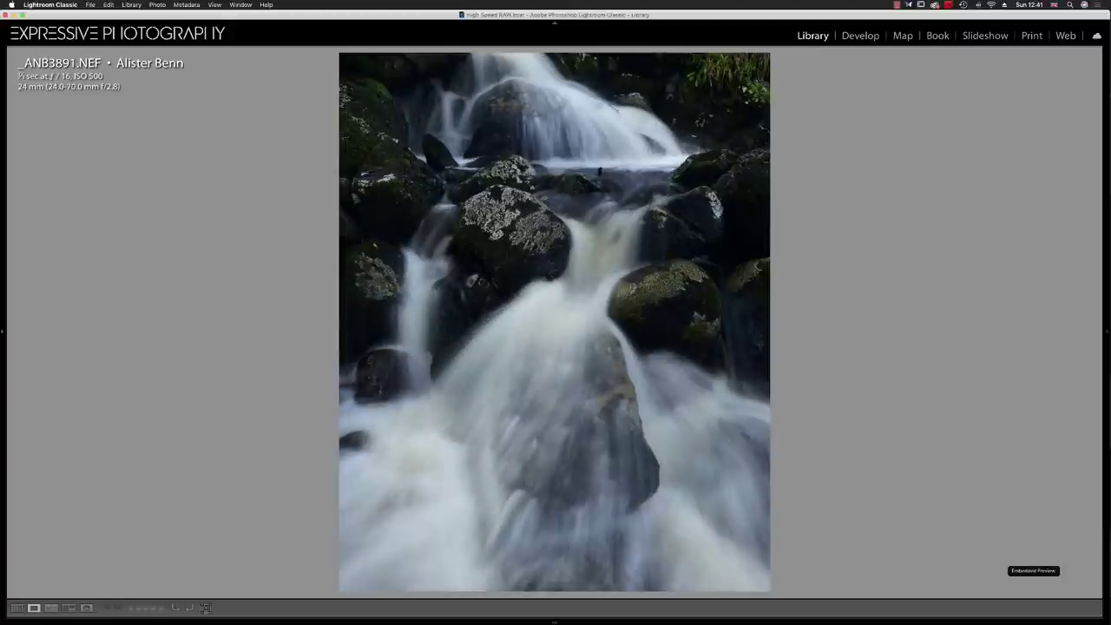
{"action": "key", "text": "Left"}
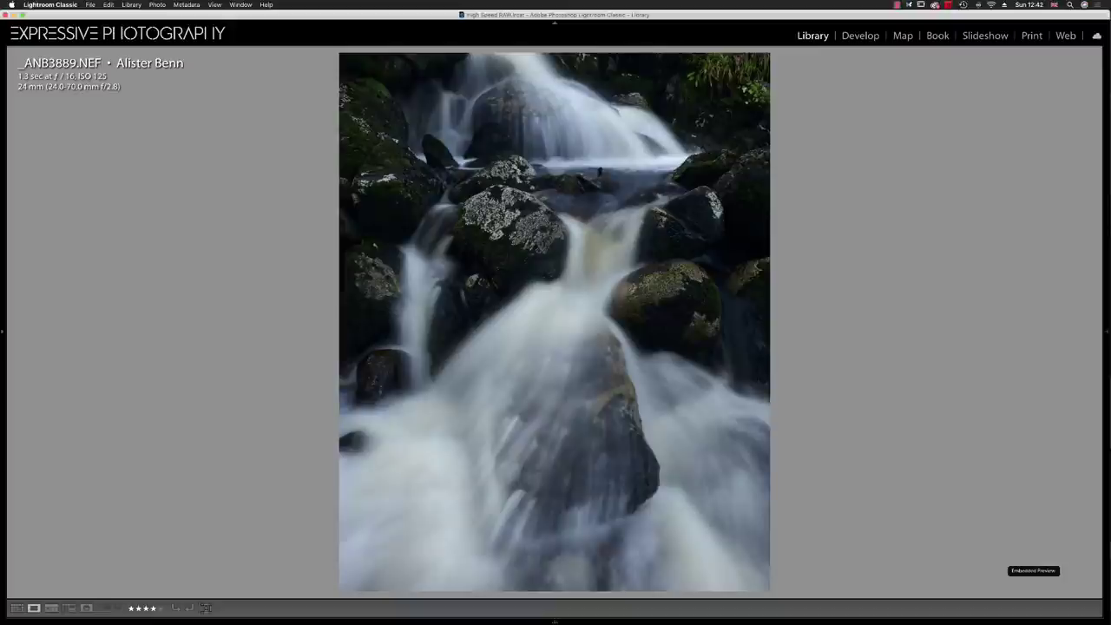
{"action": "key", "text": "Left"}
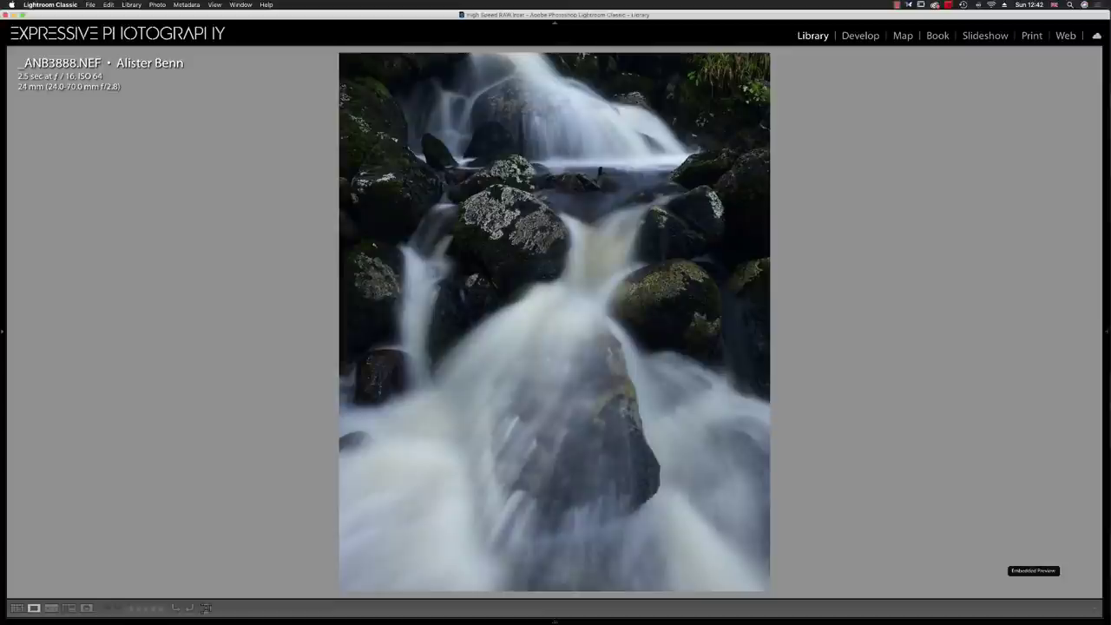
{"action": "key", "text": "Left"}
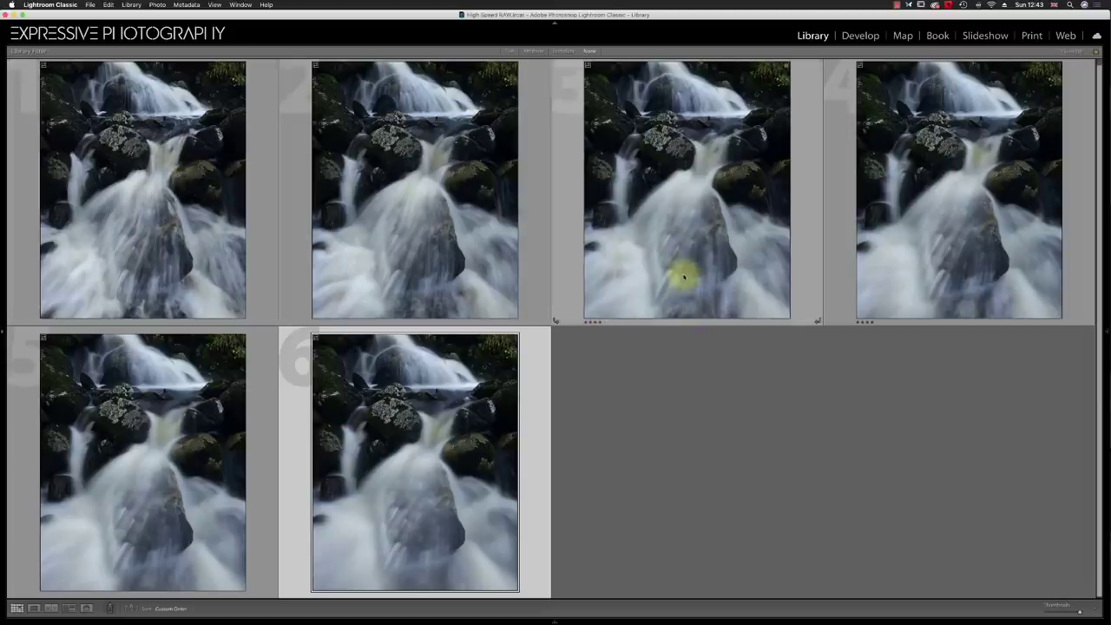
- Open _ANB3887.NEF full size, step through the burst frames to _ANB3890.NEF, then return to Grid
{"action": "double_click", "coordinate": [225, 221]}
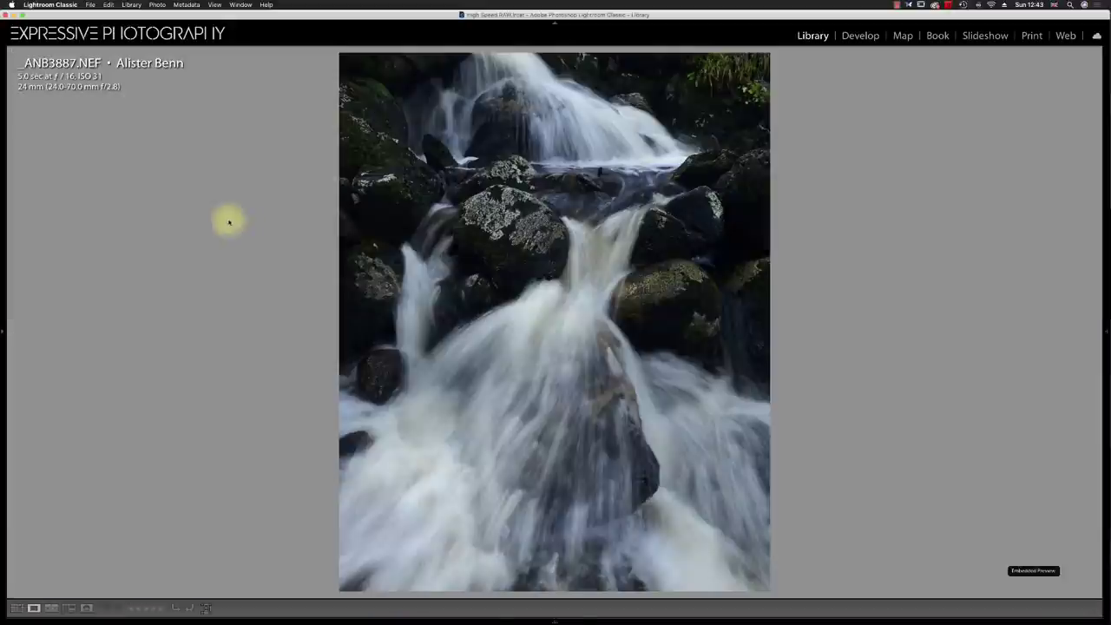
{"action": "key", "text": "Right"}
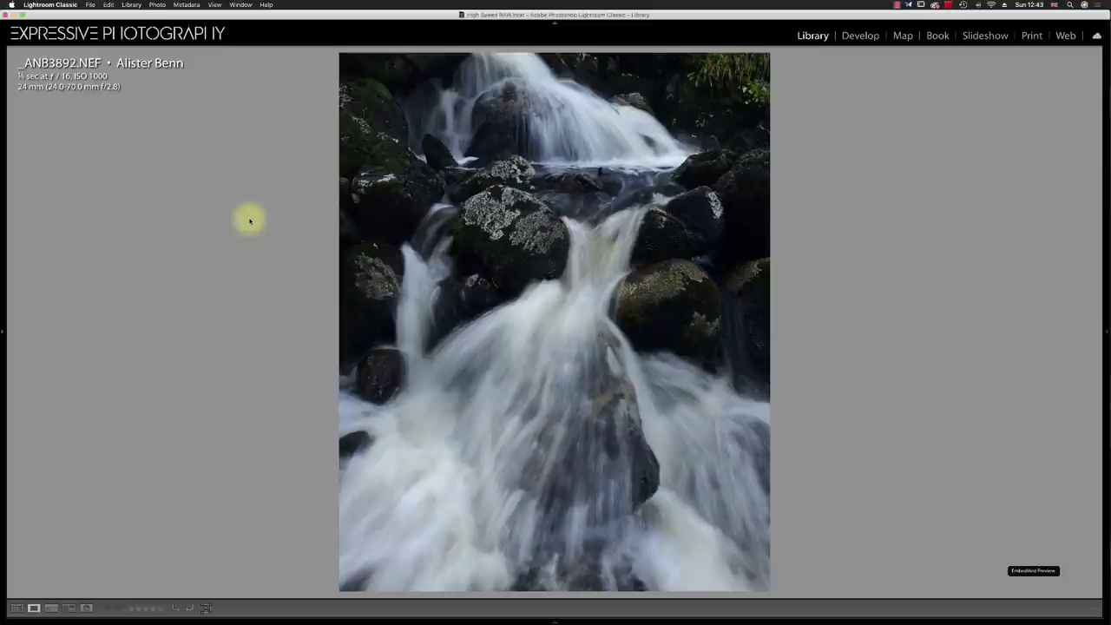
{"action": "key", "text": "Right"}
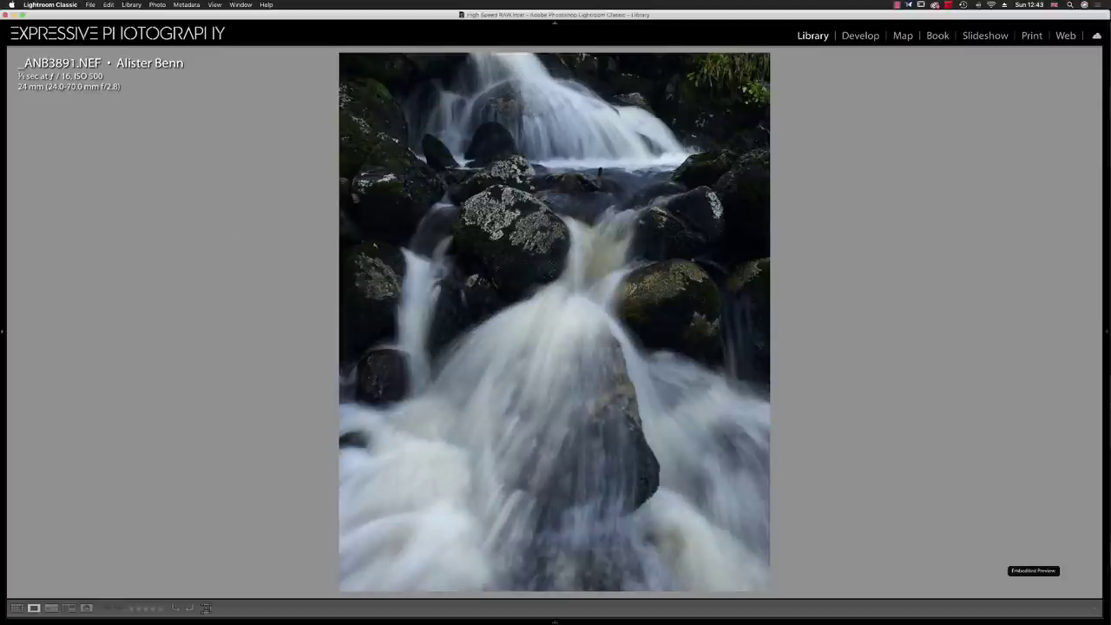
{"action": "key", "text": "Right"}
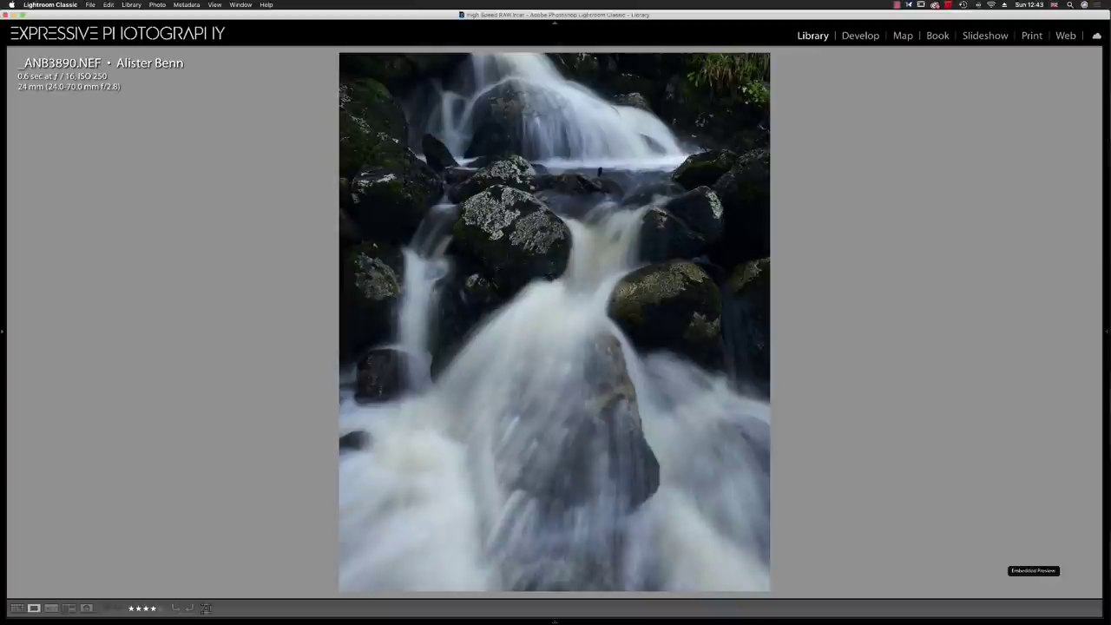
{"action": "key", "text": "Right"}
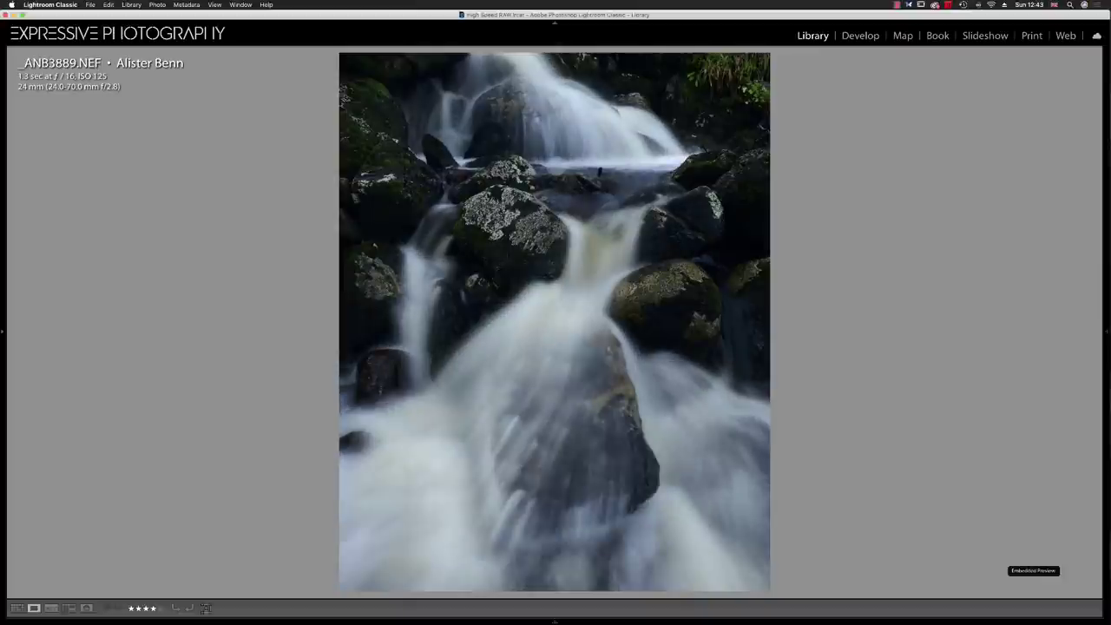
{"action": "key", "text": "Right"}
{"action": "key", "text": "Left"}
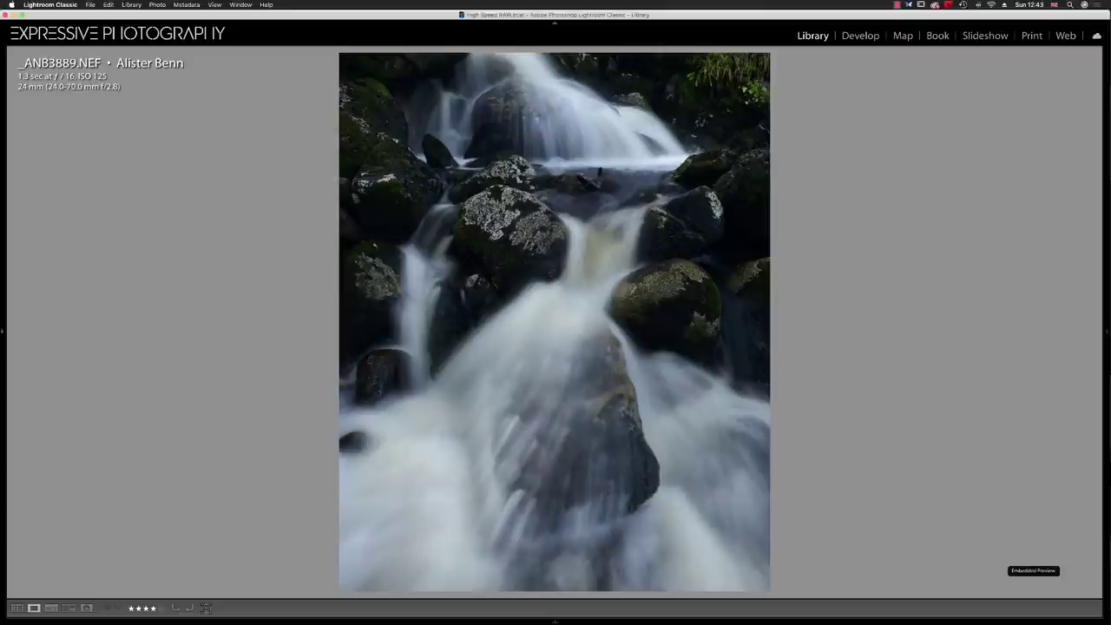
{"action": "key", "text": "Left"}
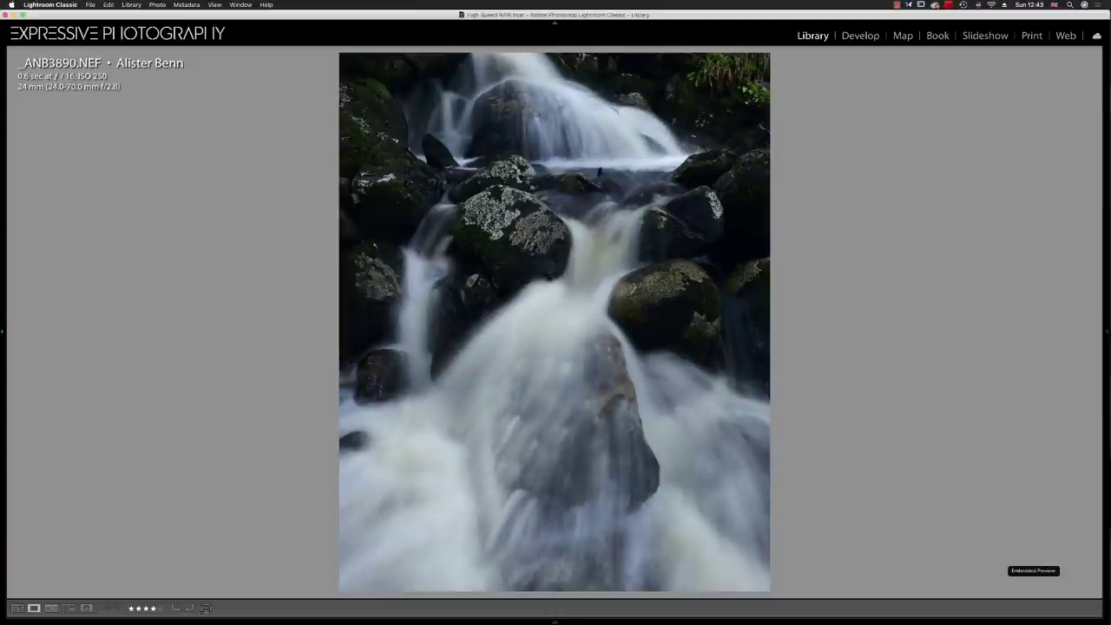
{"action": "key", "text": "g"}
- Select the second and third burst frames and open _ANB3891.NEF large
{"action": "left_click", "coordinate": [403, 236]}
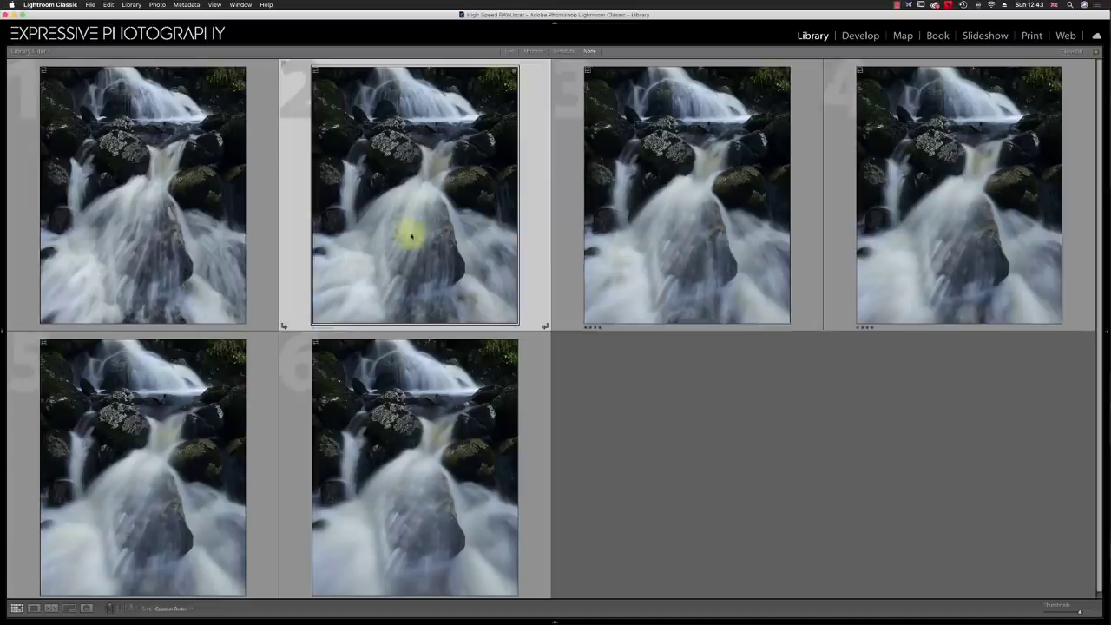
{"action": "left_click", "coordinate": [651, 280], "text": "super"}
{"action": "double_click", "coordinate": [461, 249]}
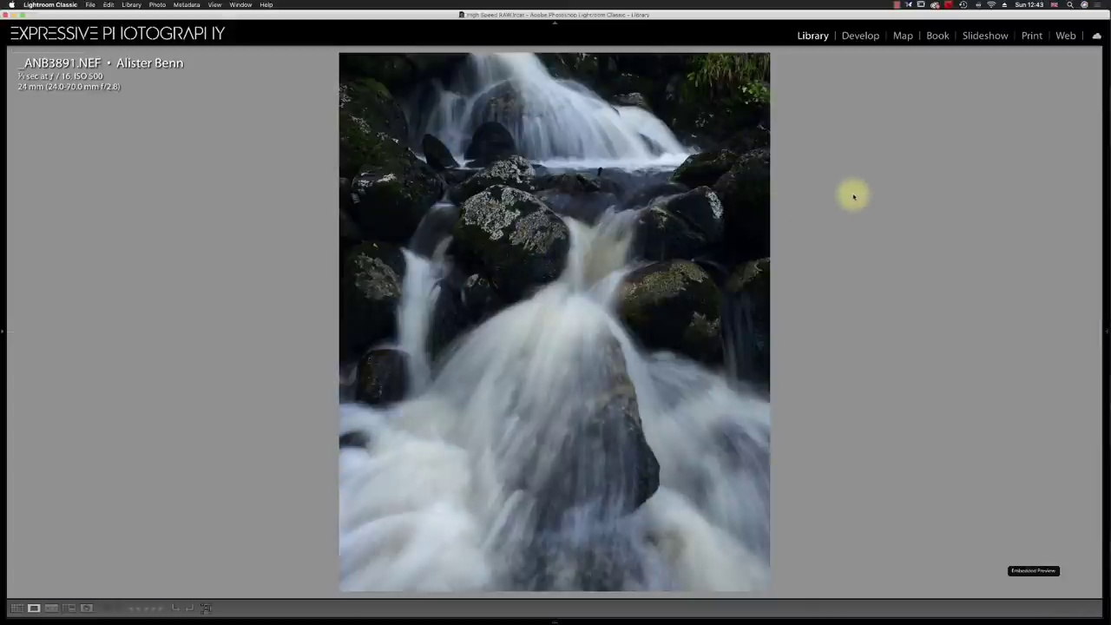
- Flip between _ANB3891.NEF and four-star _ANB3890.NEF to compare water patterns, then return to Grid
{"action": "key", "text": "Right"}
{"action": "key", "text": "Right"}
{"action": "key", "text": "Right"}
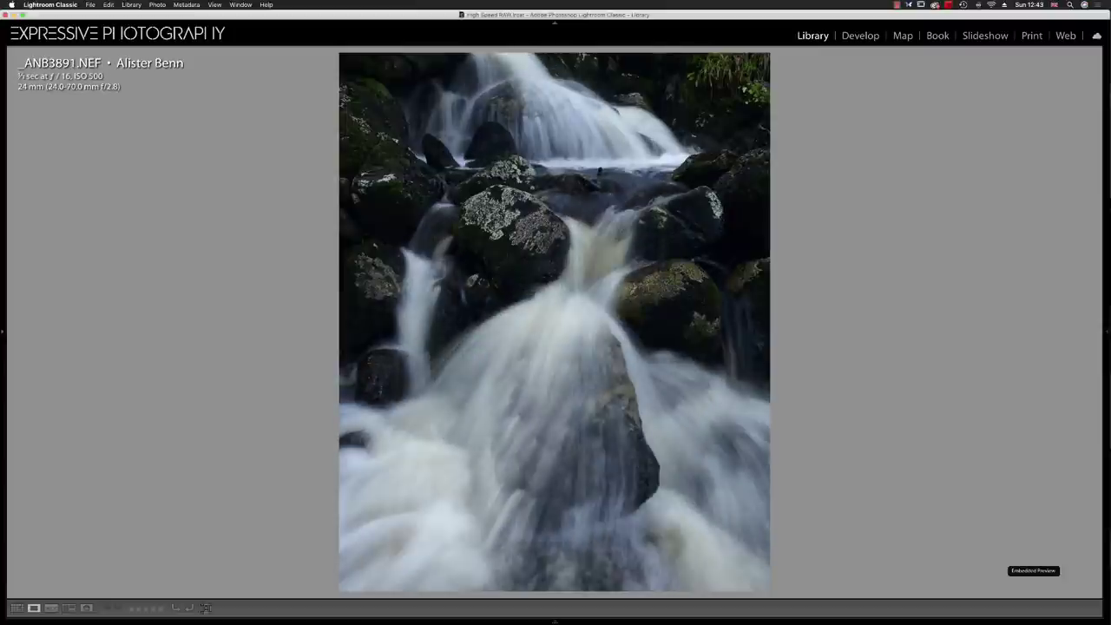
{"action": "key", "text": "Right"}
{"action": "key", "text": "Left"}
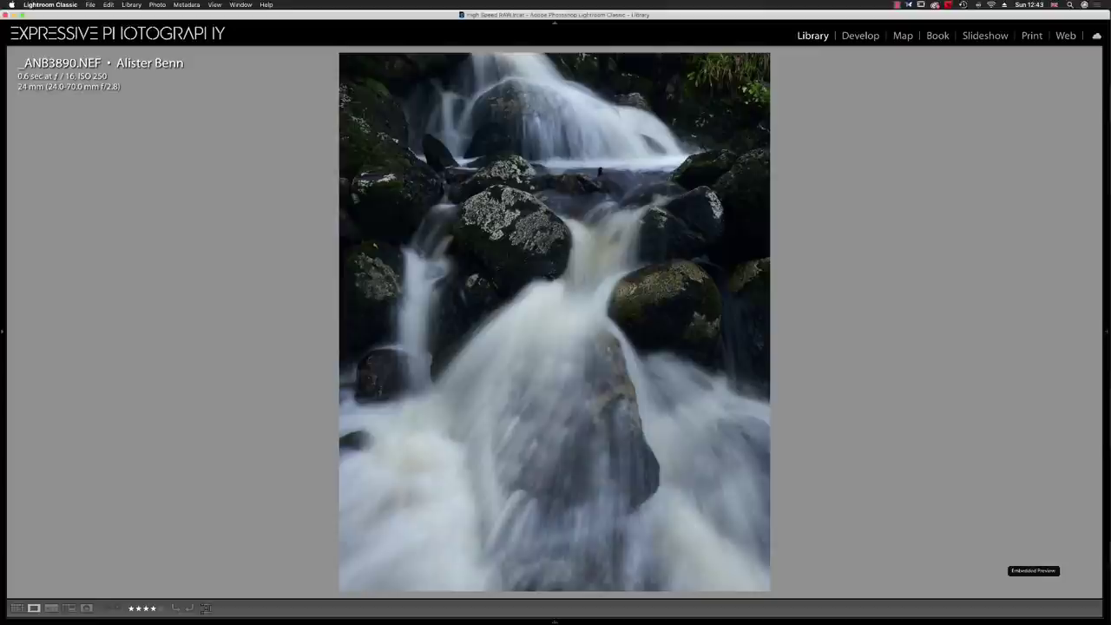
{"action": "key", "text": "Right"}
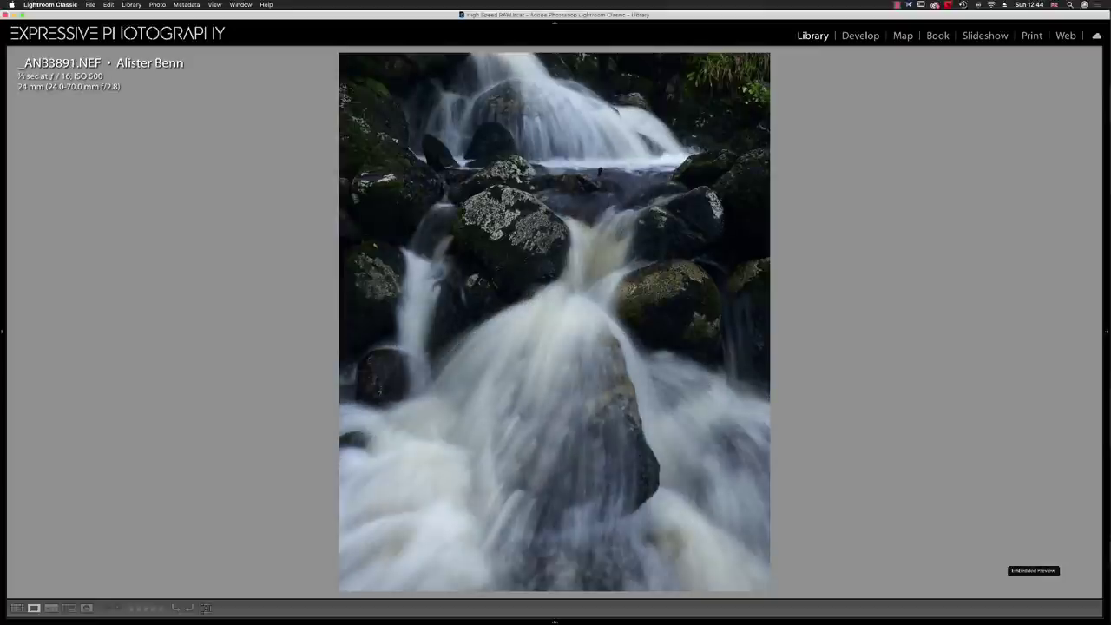
{"action": "key", "text": "Left"}
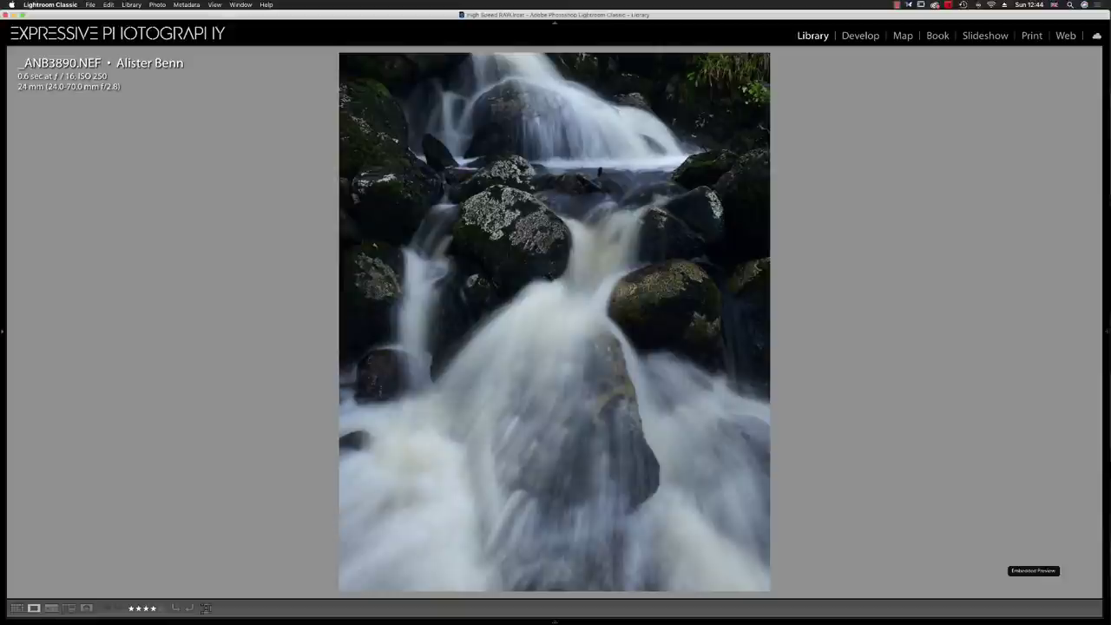
{"action": "key", "text": "Right"}
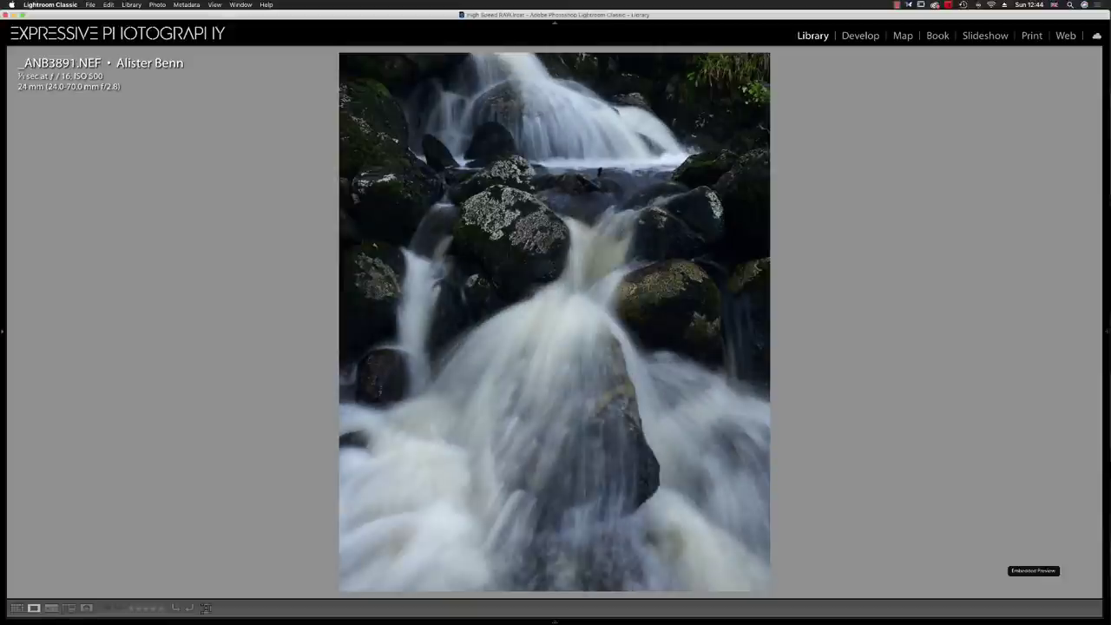
{"action": "key", "text": "Left"}
{"action": "key", "text": "Right"}
{"action": "key", "text": "Left"}
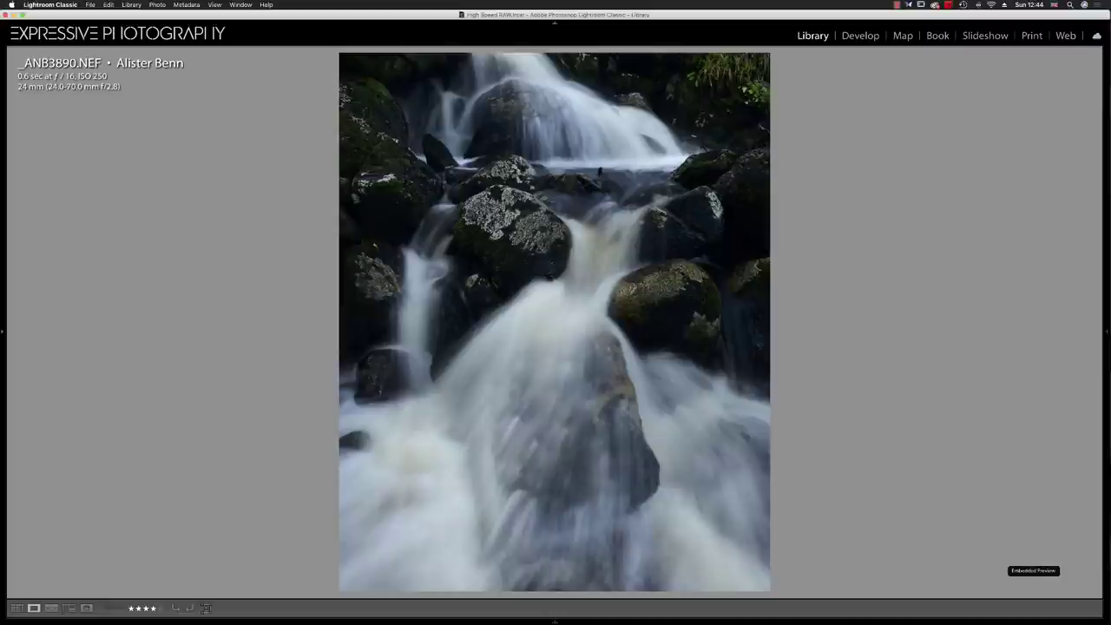
{"action": "key", "text": "Right"}
{"action": "key", "text": "Left"}
{"action": "key", "text": "g"}
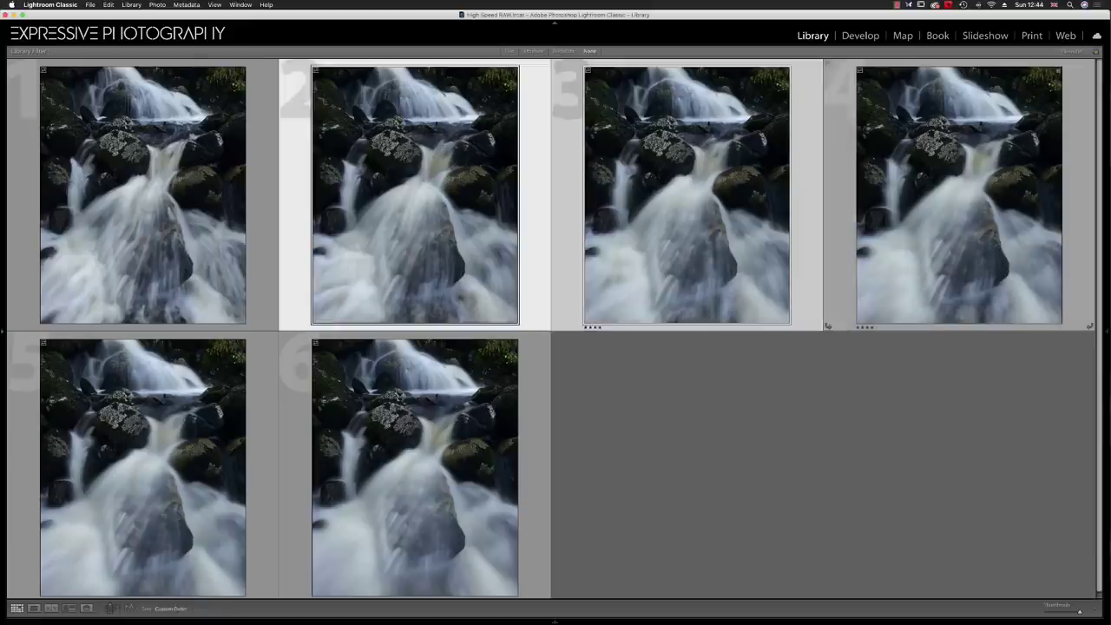
{"action": "double_click", "coordinate": [867, 276]}
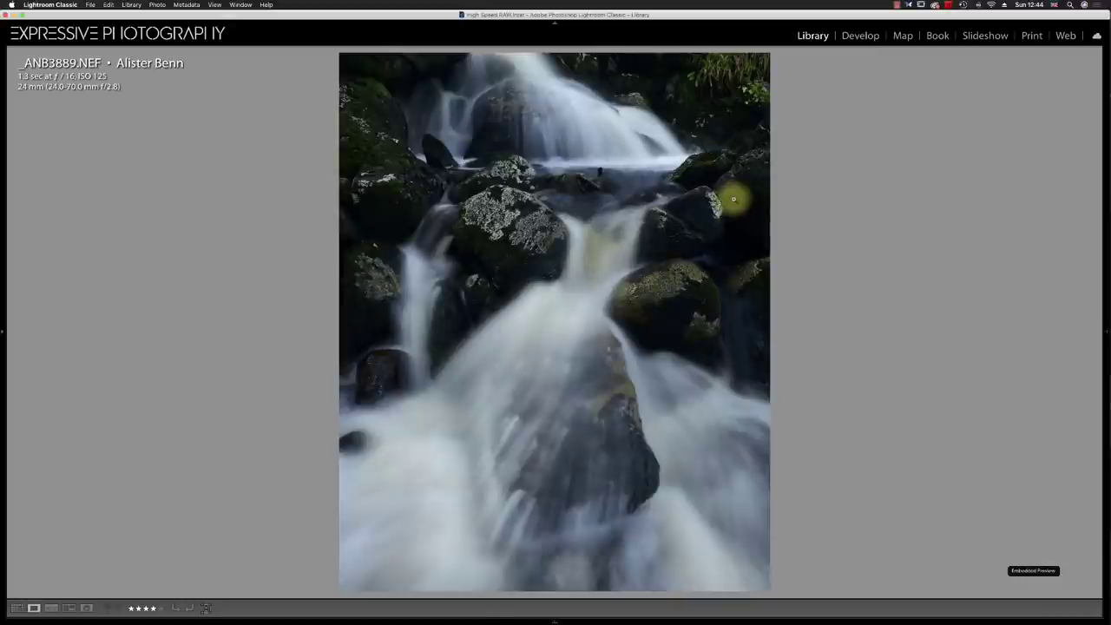
{"action": "key", "text": "Left"}
{"action": "key", "text": "Left"}
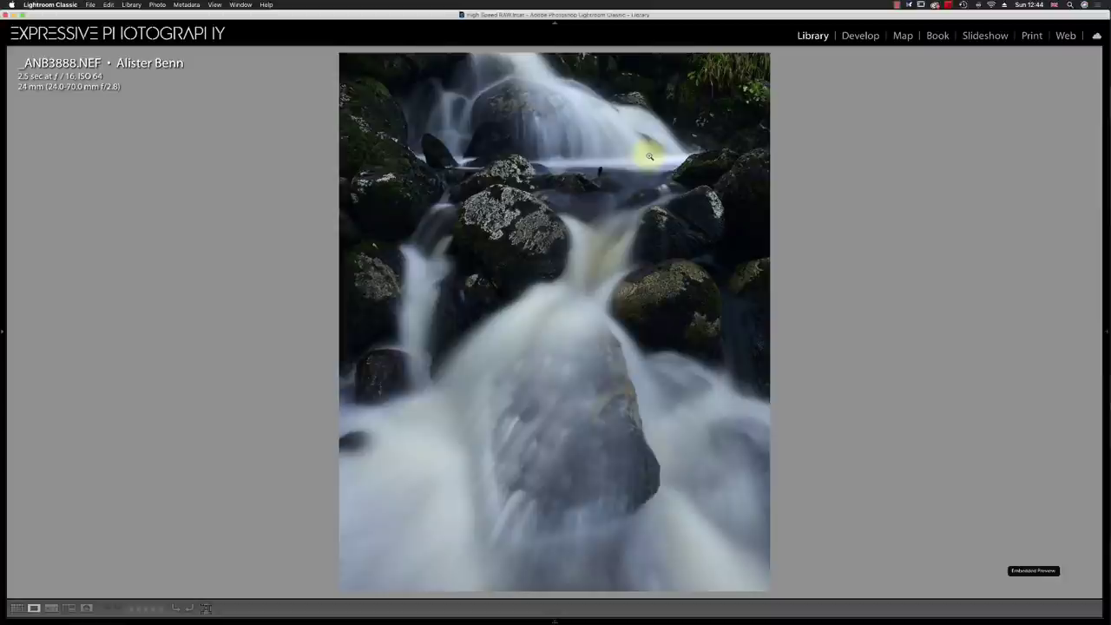
{"action": "key", "text": "Right"}
{"action": "left_click", "coordinate": [580, 139]}
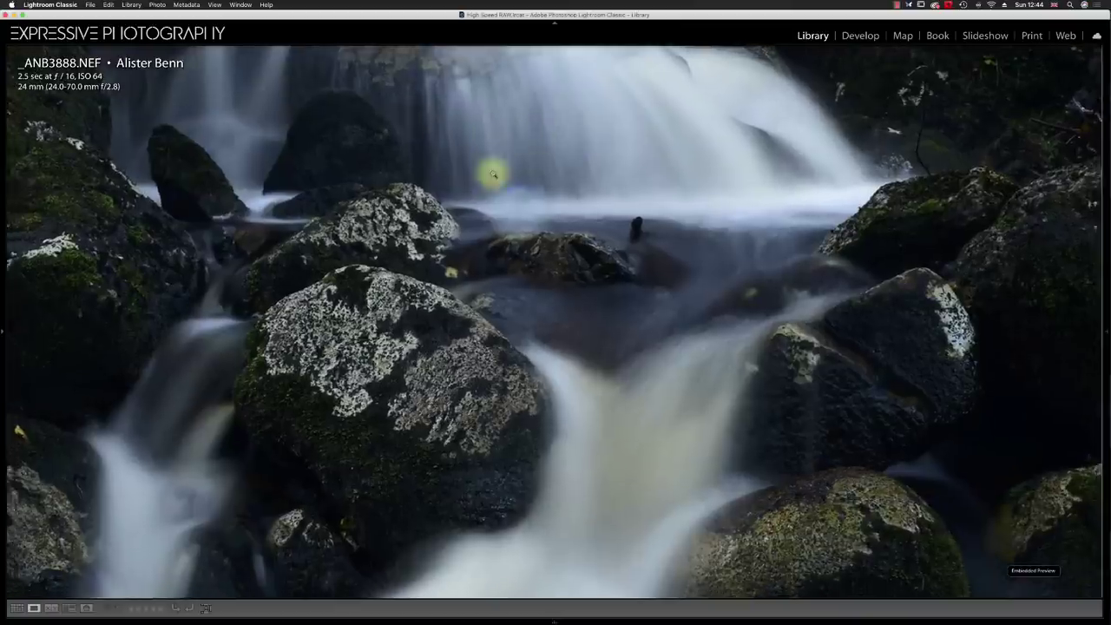
{"action": "left_click", "coordinate": [492, 174]}
{"action": "key", "text": "g"}
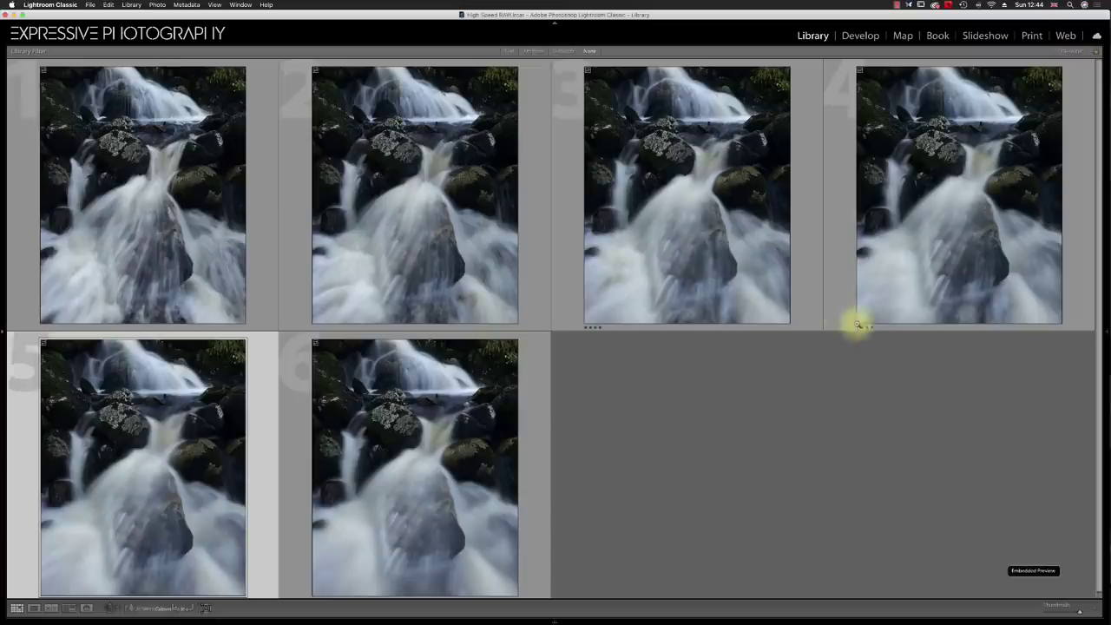
{"action": "left_click", "coordinate": [196, 382]}
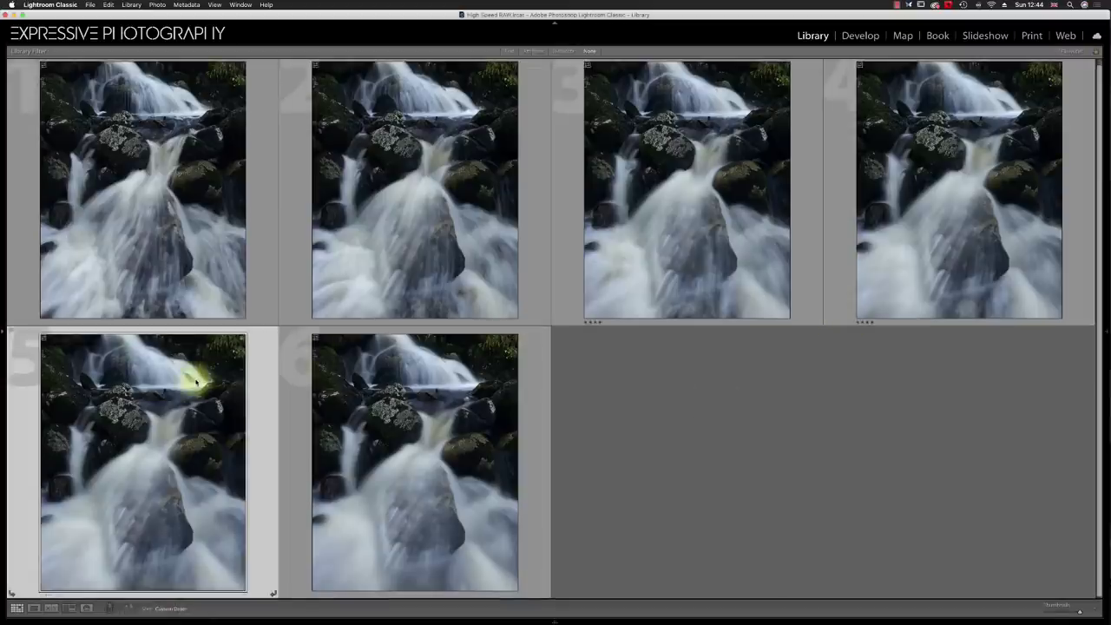
{"action": "double_click", "coordinate": [680, 217]}
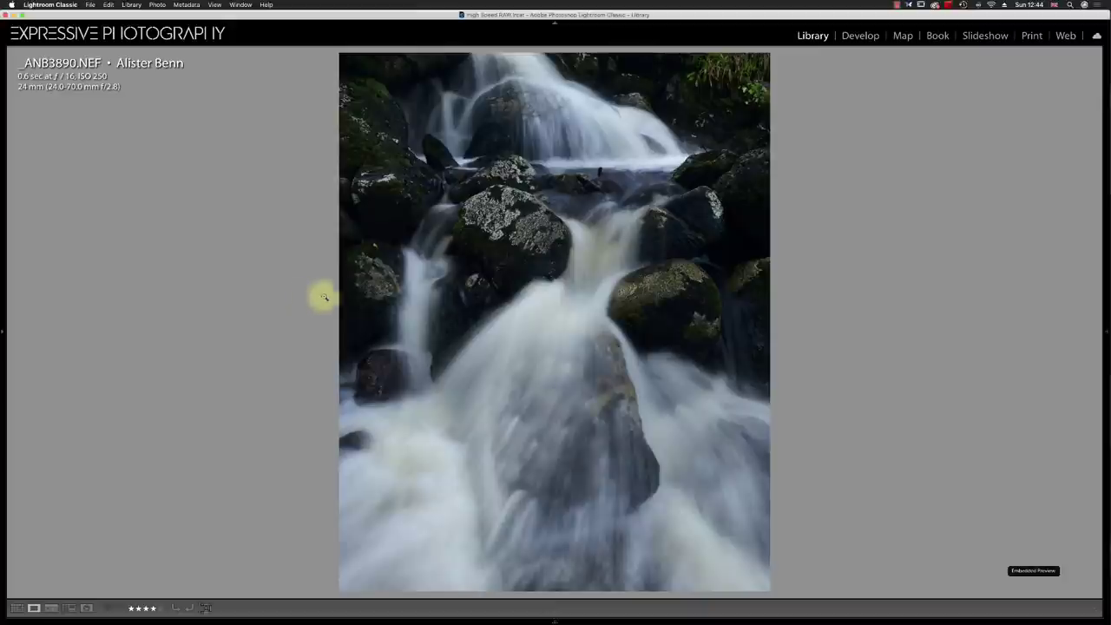
- Switch to the Develop module with Auto Sync on and the left panel collapsed
{"action": "left_click", "coordinate": [853, 36]}
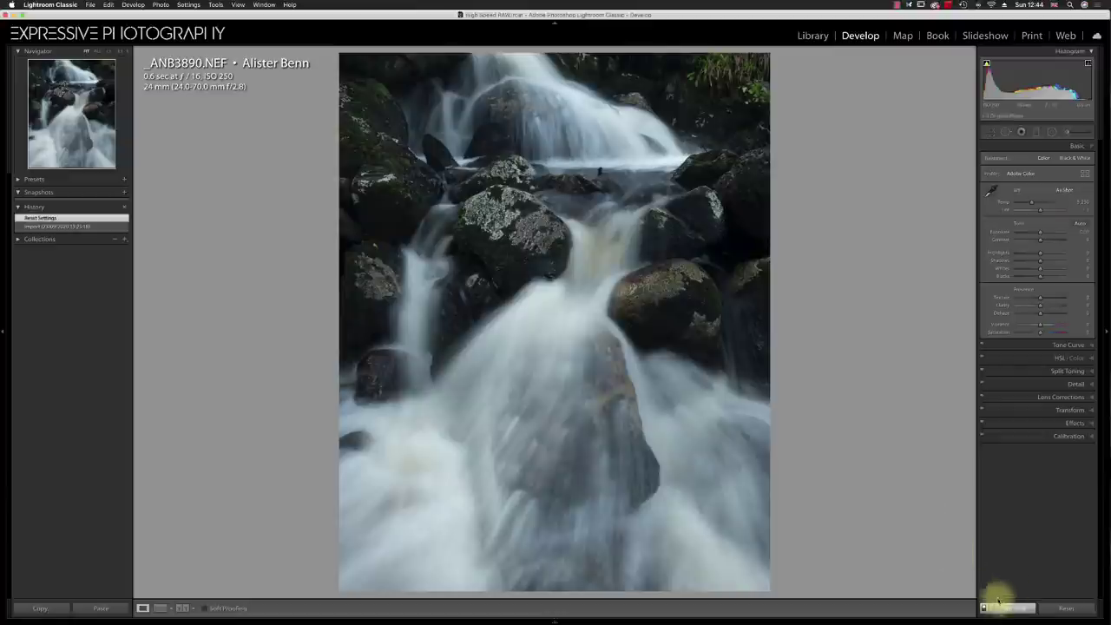
{"action": "left_click", "coordinate": [985, 607]}
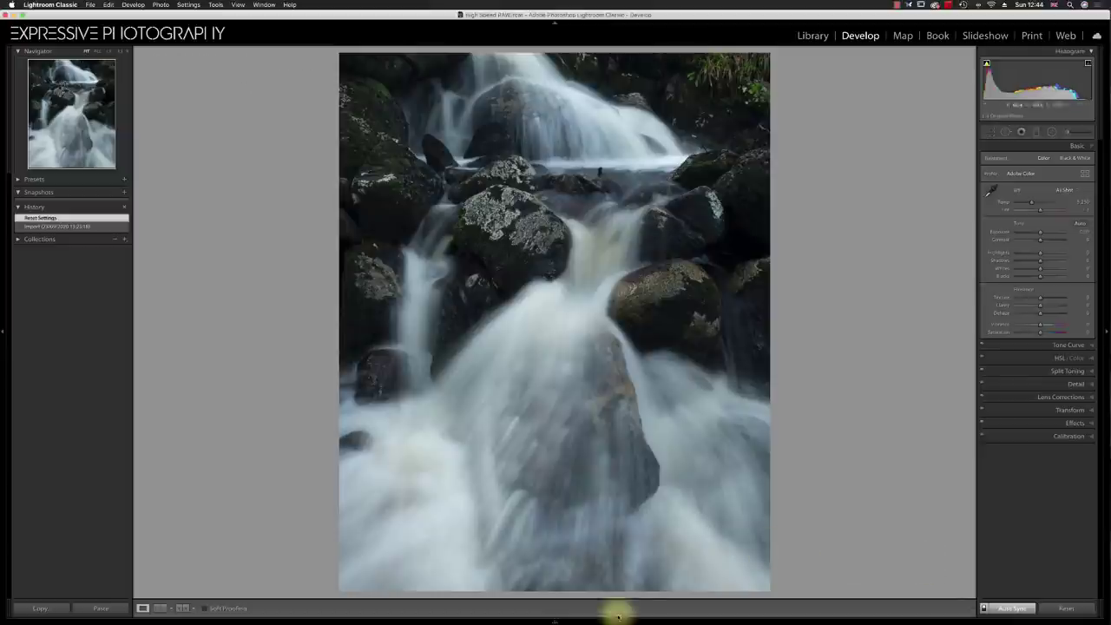
{"action": "left_click", "coordinate": [4, 329]}
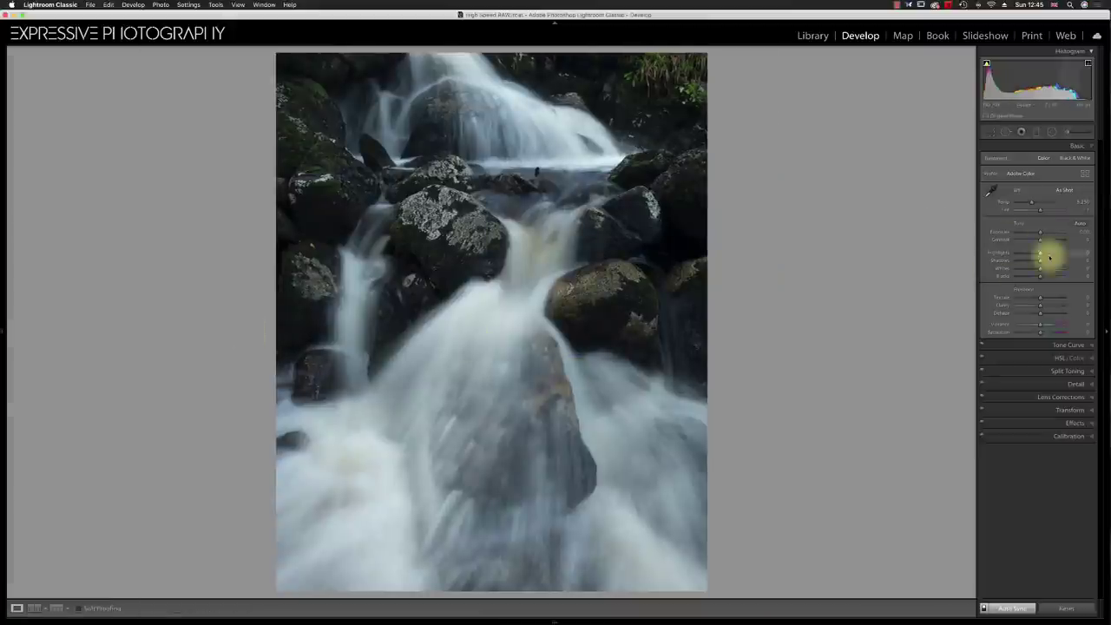
- Raise shadows and whites, pull highlights to −56, cool the temperature, then check both frames
{"action": "left_click_drag", "start_coordinate": [1039, 261], "coordinate": [1042, 260]}
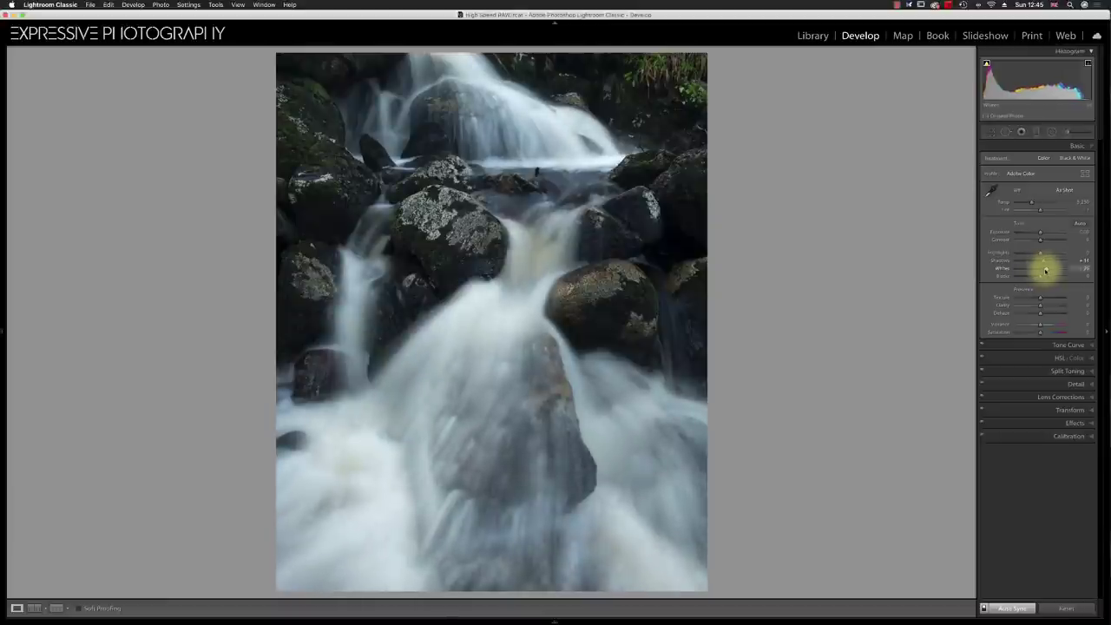
{"action": "left_click_drag", "start_coordinate": [1044, 269], "coordinate": [1044, 255]}
{"action": "left_click_drag", "start_coordinate": [1029, 199], "coordinate": [1030, 204]}
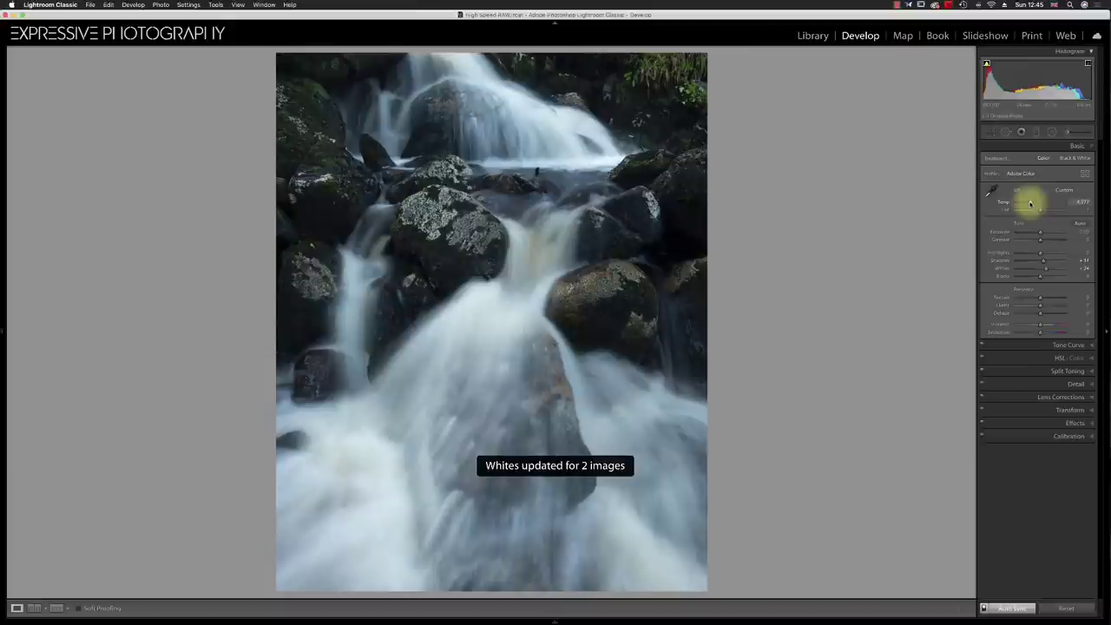
{"action": "left_click_drag", "start_coordinate": [1030, 204], "coordinate": [1027, 201]}
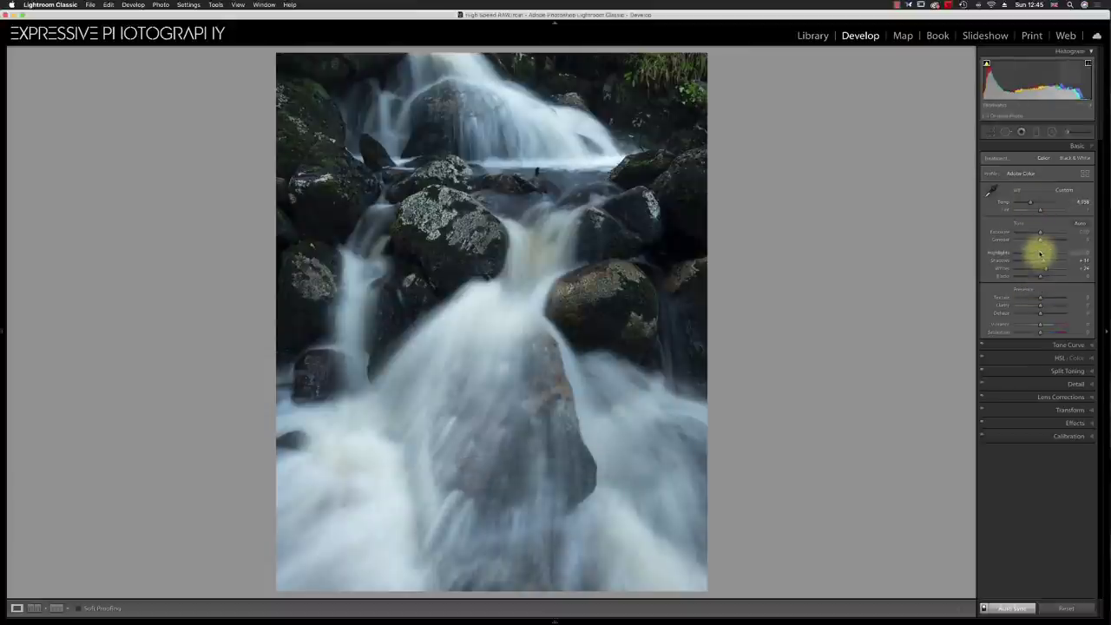
{"action": "left_click_drag", "start_coordinate": [1035, 254], "coordinate": [1036, 250]}
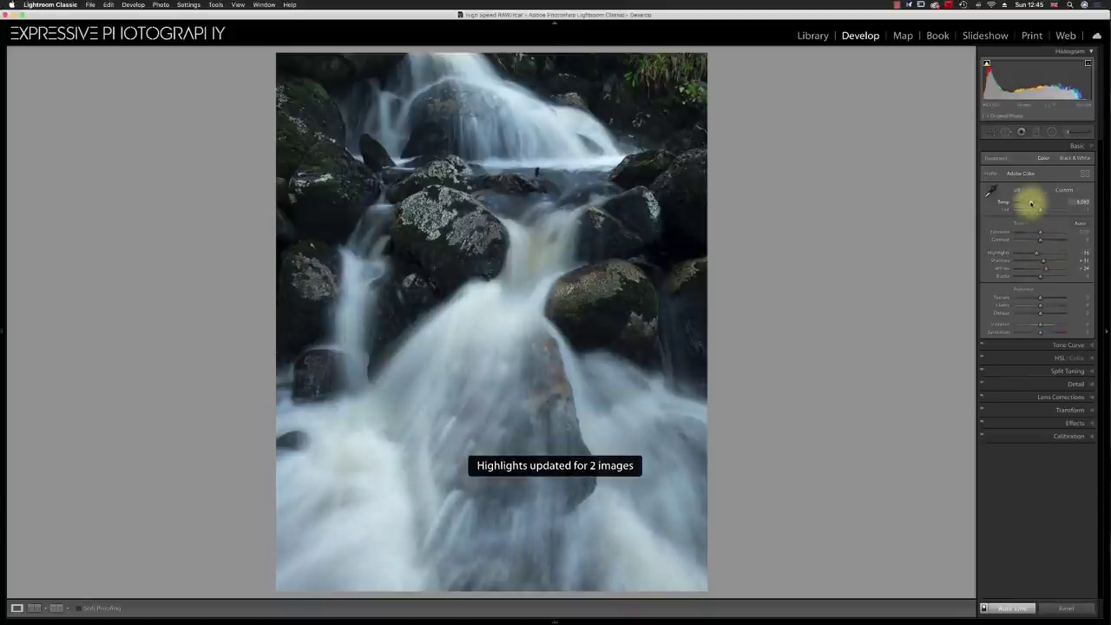
{"action": "left_click_drag", "start_coordinate": [1031, 203], "coordinate": [1031, 203]}
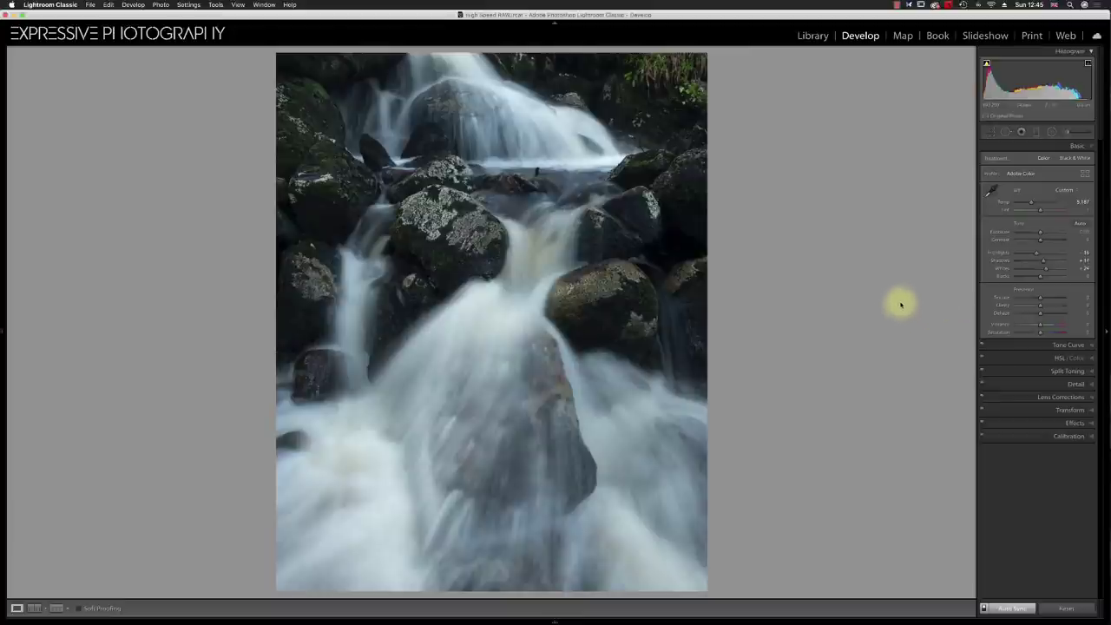
{"action": "key", "text": "Right"}
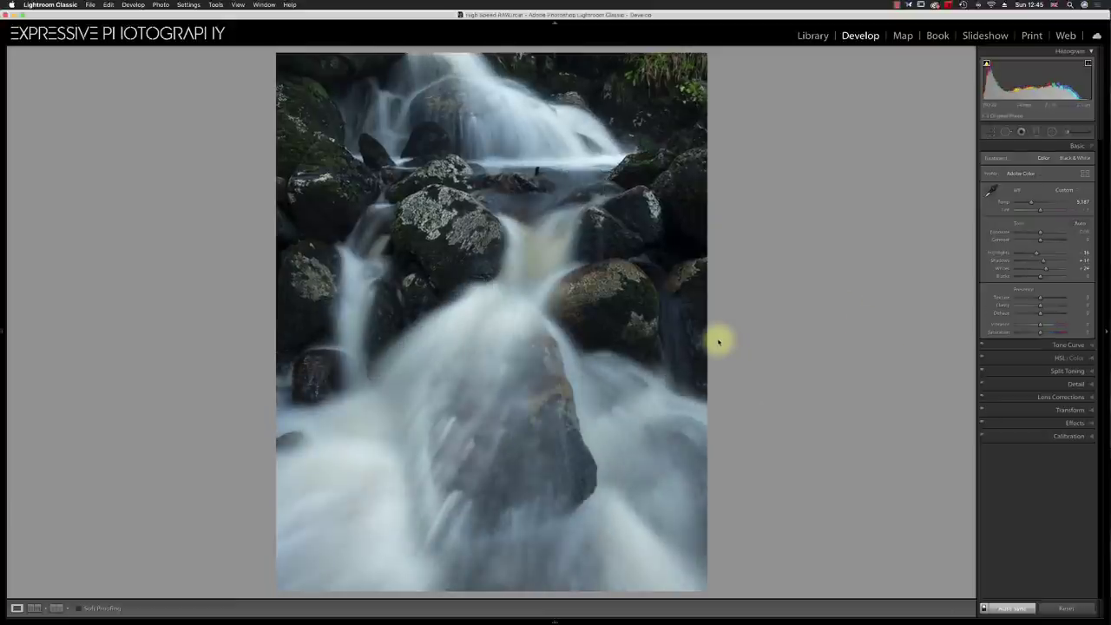
{"action": "key", "text": "Right"}
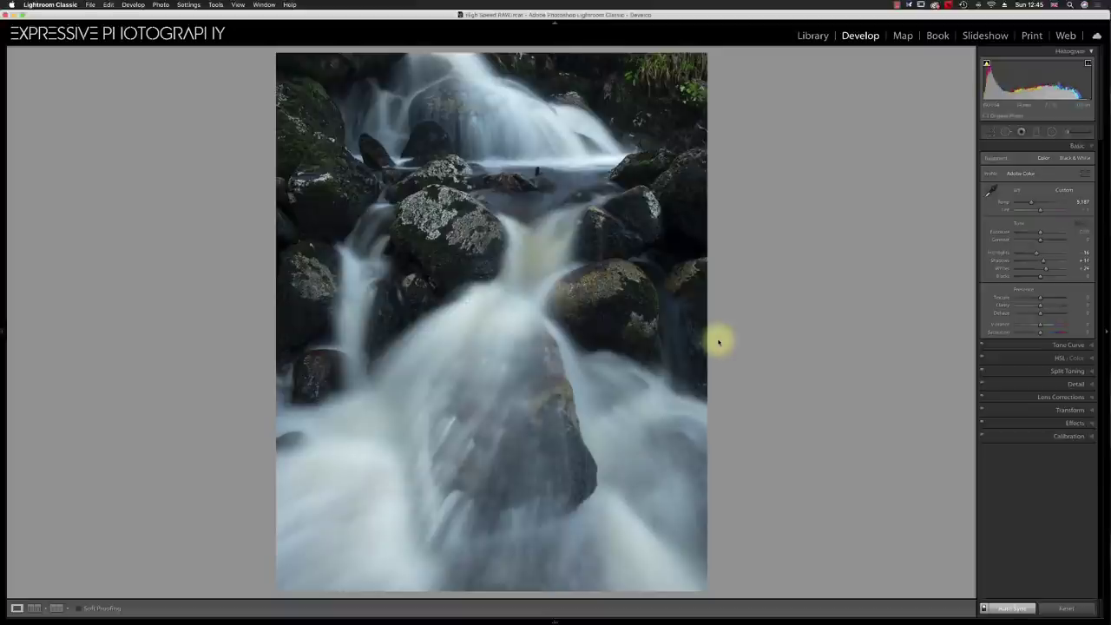
- Open both edited waterfall frames as layers in one Photoshop document via Edit In
{"action": "right_click", "coordinate": [528, 290]}
{"action": "mouse_move", "coordinate": [588, 361]}
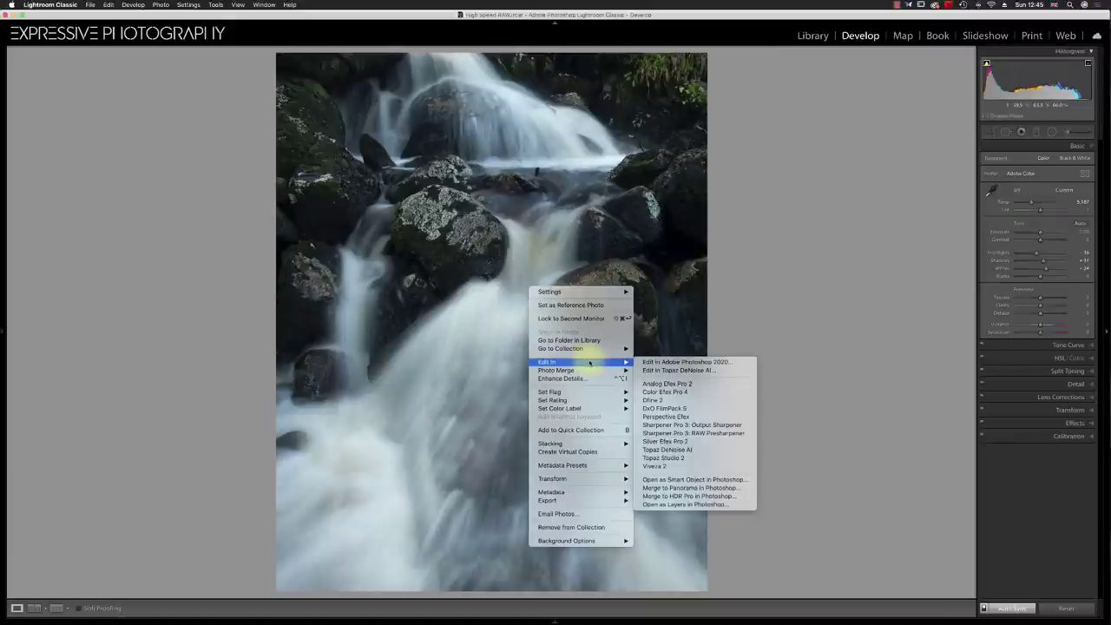
{"action": "left_click", "coordinate": [657, 505]}
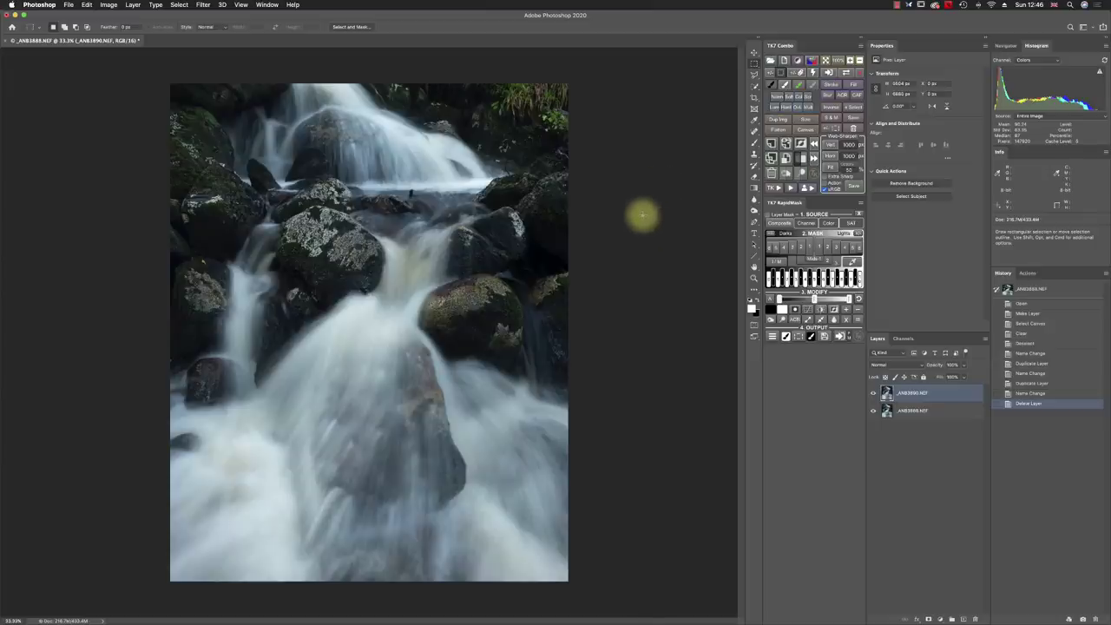
- Toggle the top layer's visibility several times to compare the two frames
{"action": "left_click", "coordinate": [872, 395]}
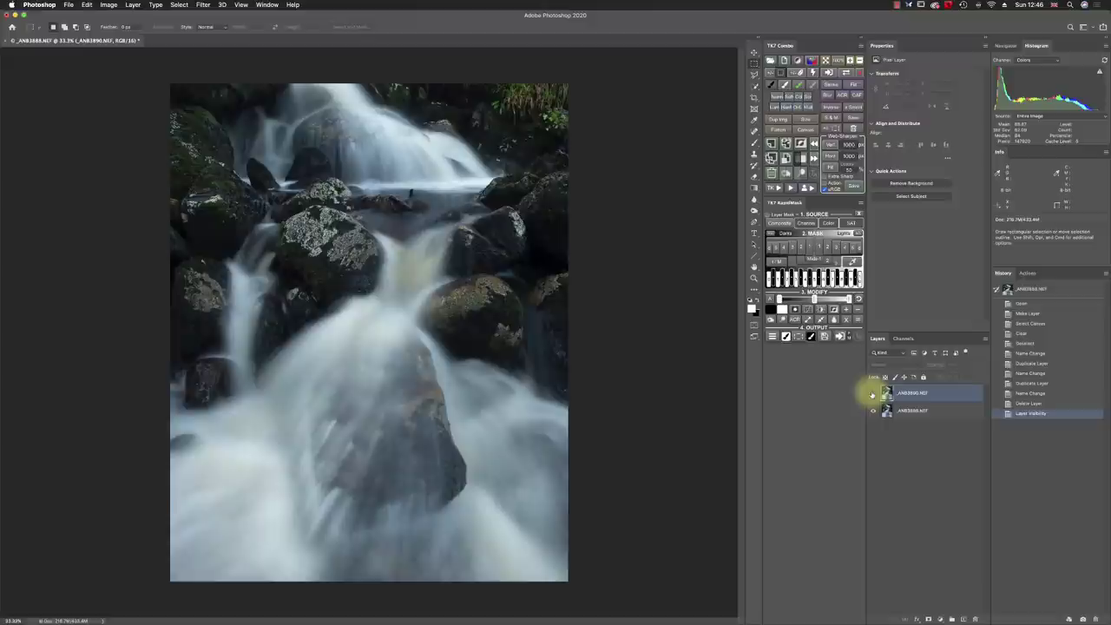
{"action": "left_click", "coordinate": [873, 395]}
{"action": "left_click", "coordinate": [872, 395]}
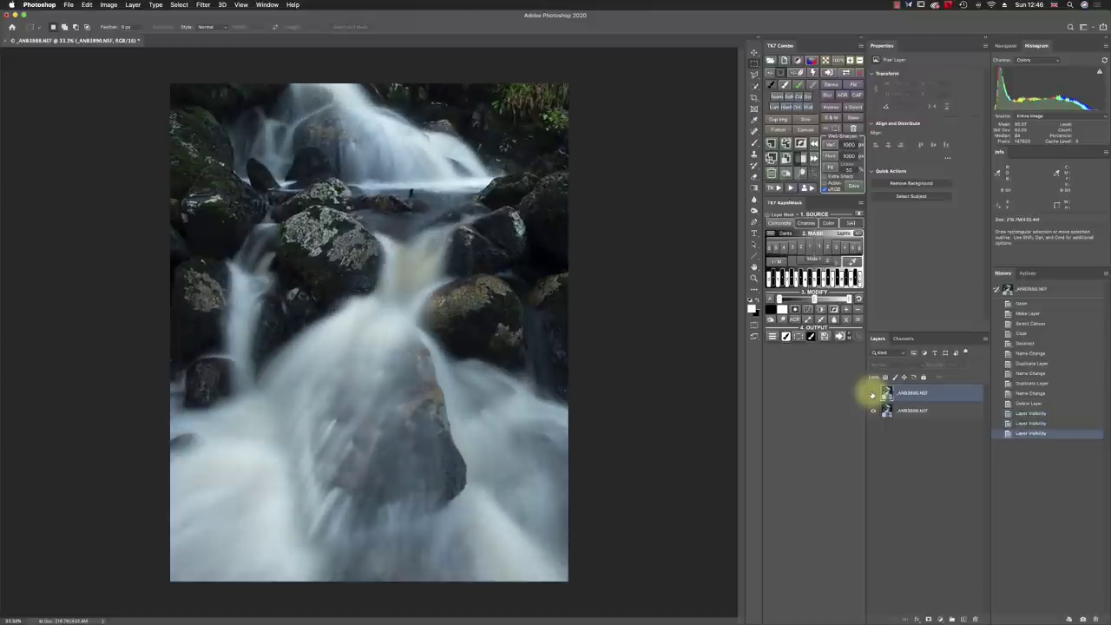
{"action": "left_click", "coordinate": [872, 395]}
{"action": "left_click", "coordinate": [872, 395]}
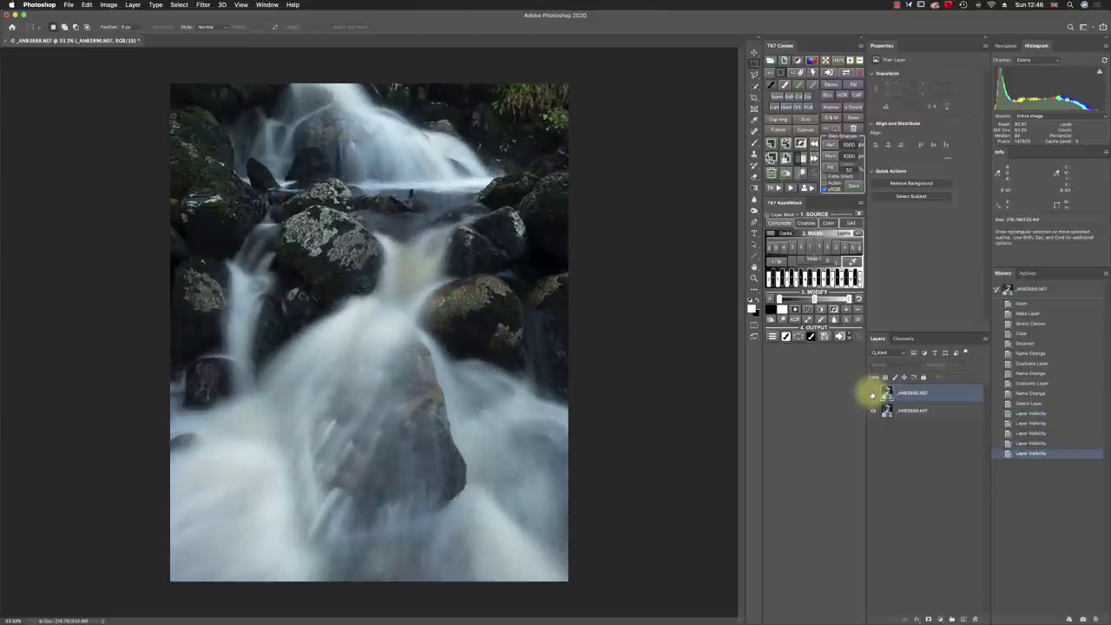
{"action": "left_click", "coordinate": [872, 395]}
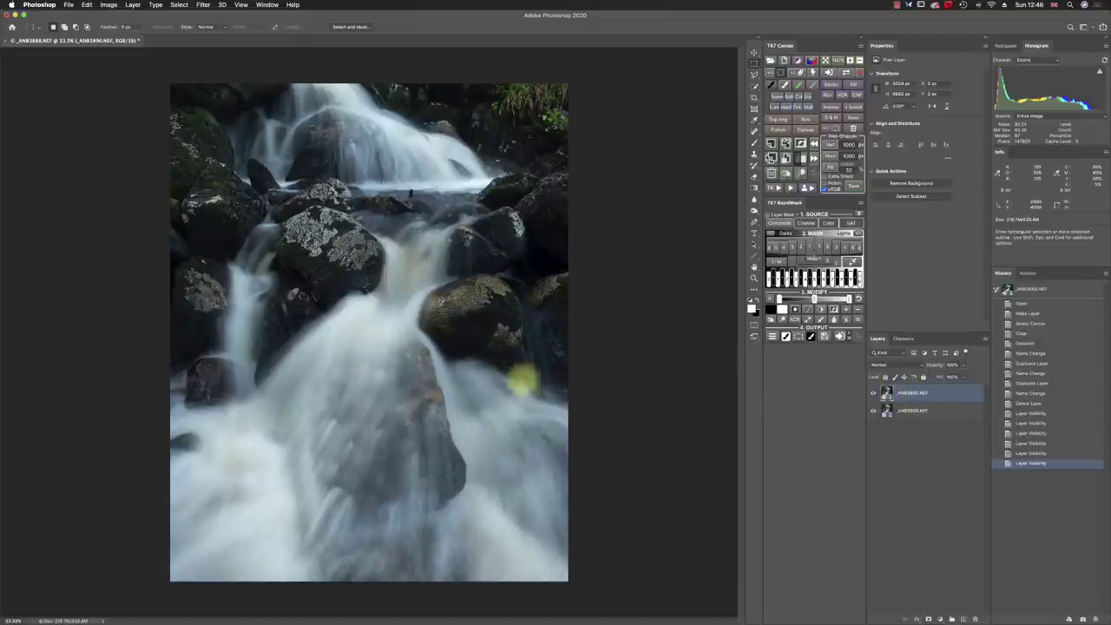
- Rename the top layer 'front' and the bottom layer 'Back'
{"action": "double_click", "coordinate": [920, 391]}
{"action": "type", "text": "front"}
{"action": "key", "text": "Return"}
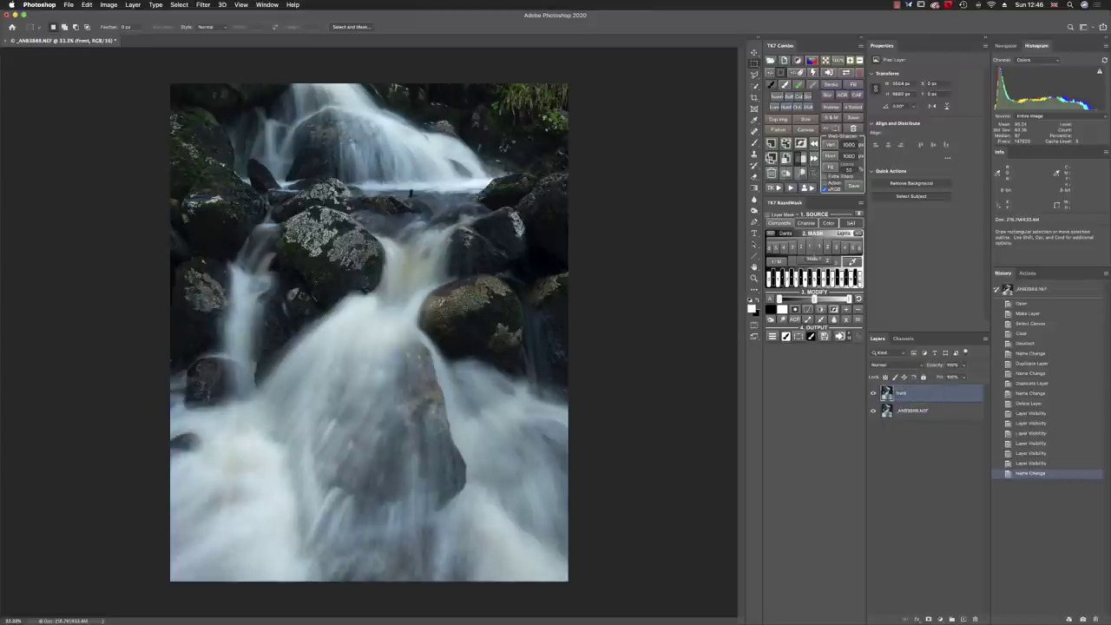
{"action": "double_click", "coordinate": [913, 410]}
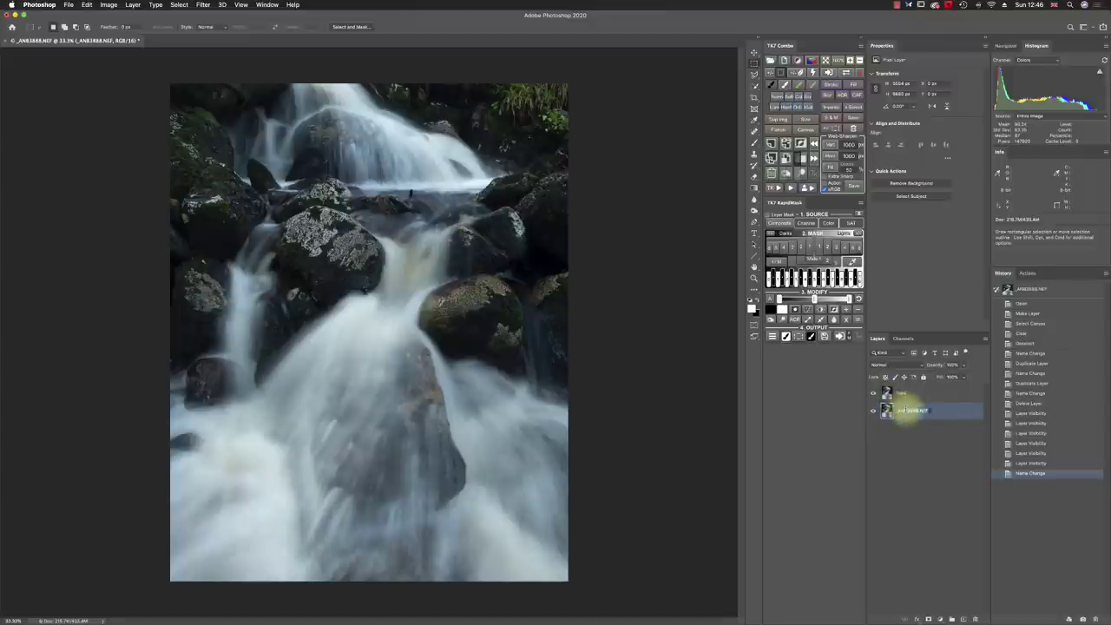
{"action": "type", "text": "background"}
{"action": "type", "text": "Bac"}
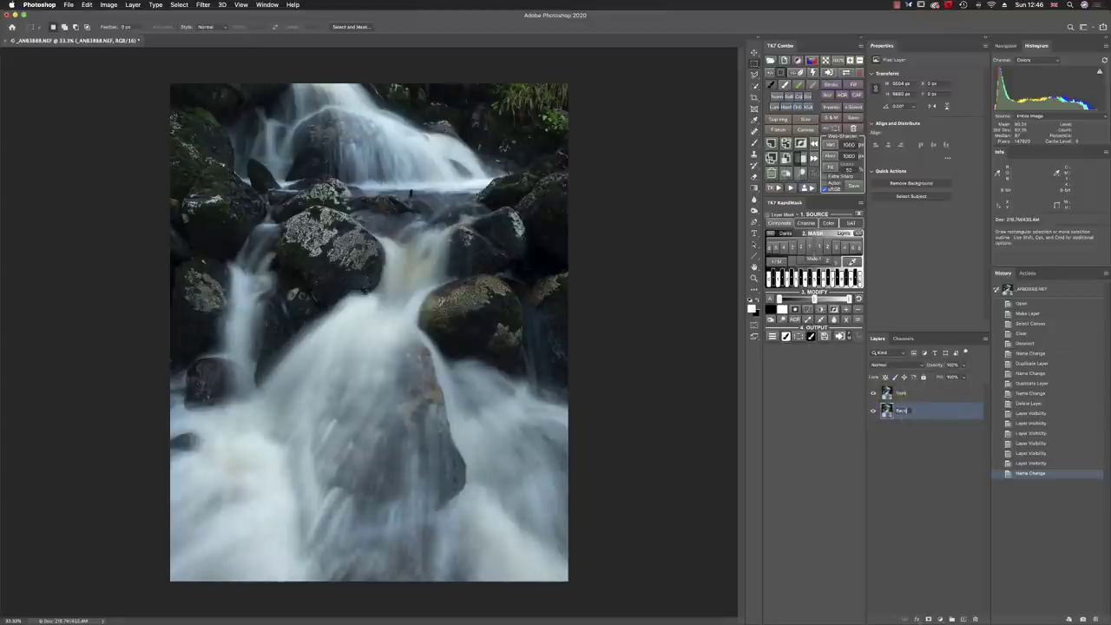
{"action": "type", "text": "k"}
{"action": "key", "text": "Return"}
- Move the front layer below Back after a quick visibility check, then select Back
{"action": "left_click", "coordinate": [886, 392]}
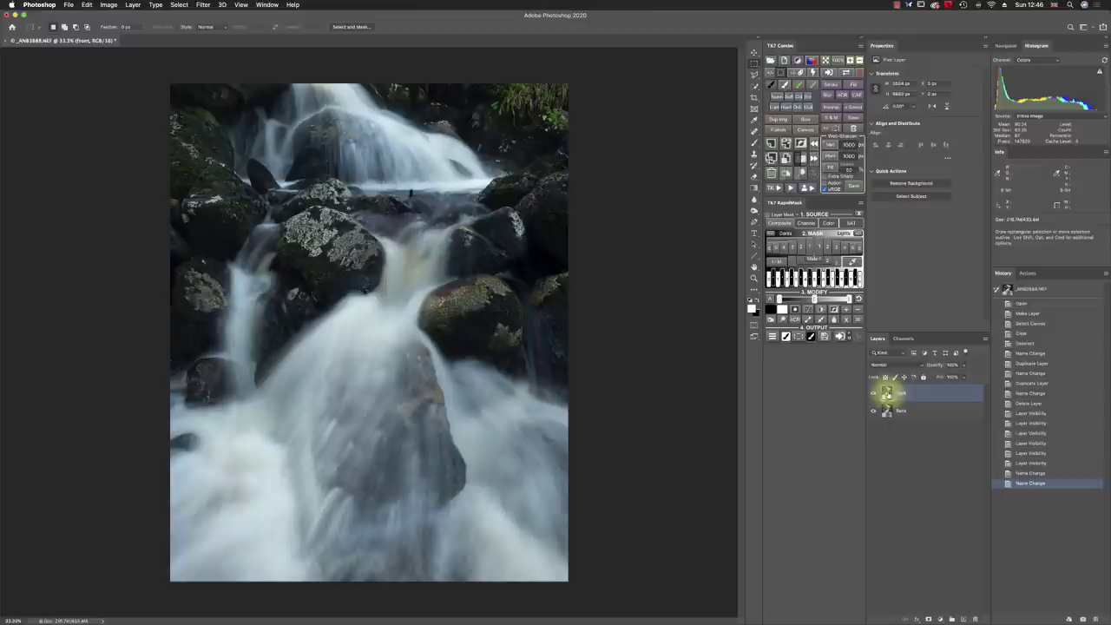
{"action": "left_click", "coordinate": [872, 393]}
{"action": "left_click", "coordinate": [872, 393]}
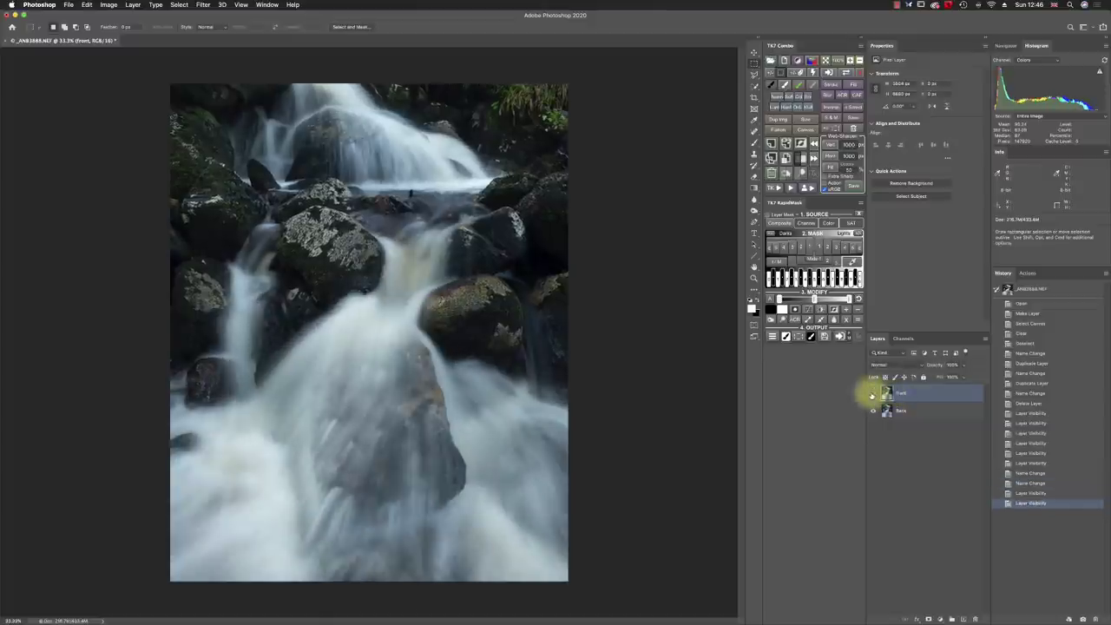
{"action": "left_click", "coordinate": [872, 393]}
{"action": "left_click", "coordinate": [872, 393]}
{"action": "left_click_drag", "start_coordinate": [894, 392], "coordinate": [888, 426]}
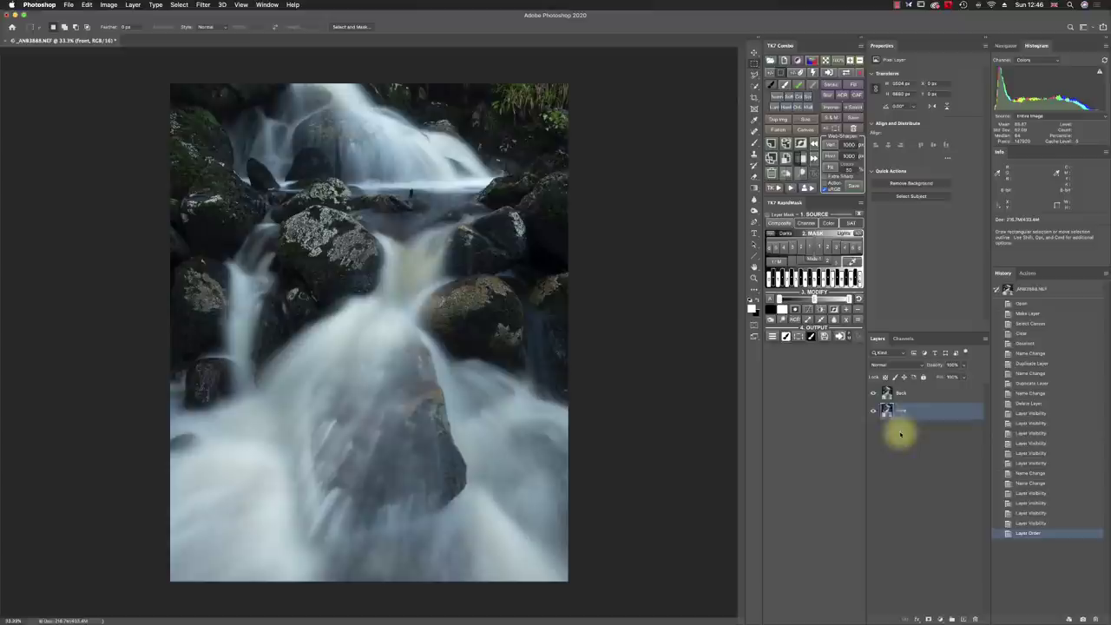
{"action": "left_click", "coordinate": [887, 393]}
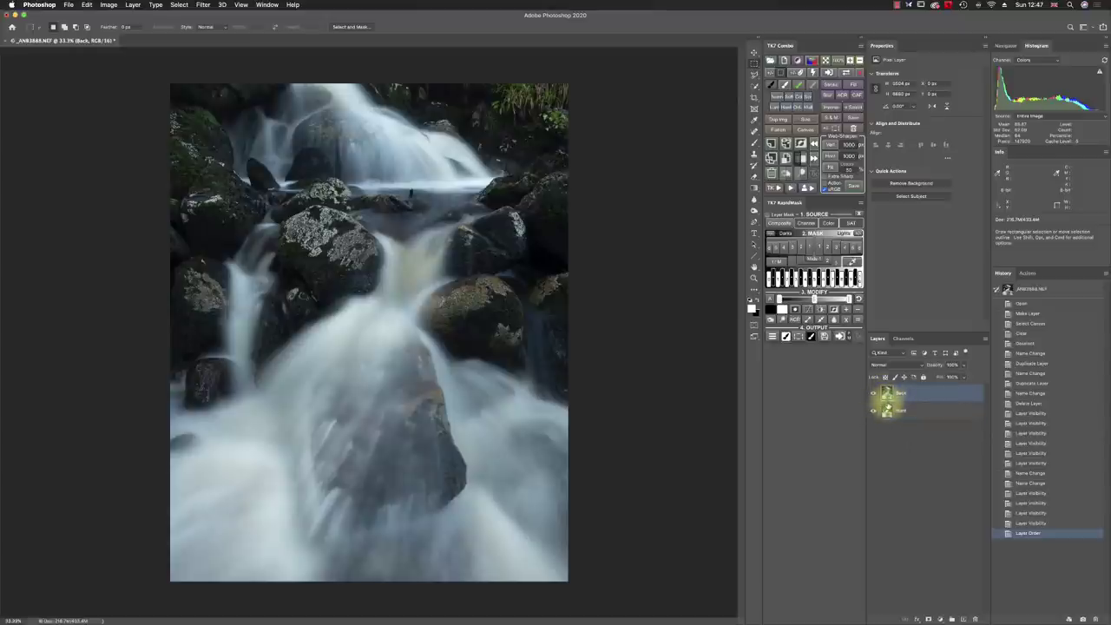
{"action": "left_click", "coordinate": [887, 409], "text": "shift"}
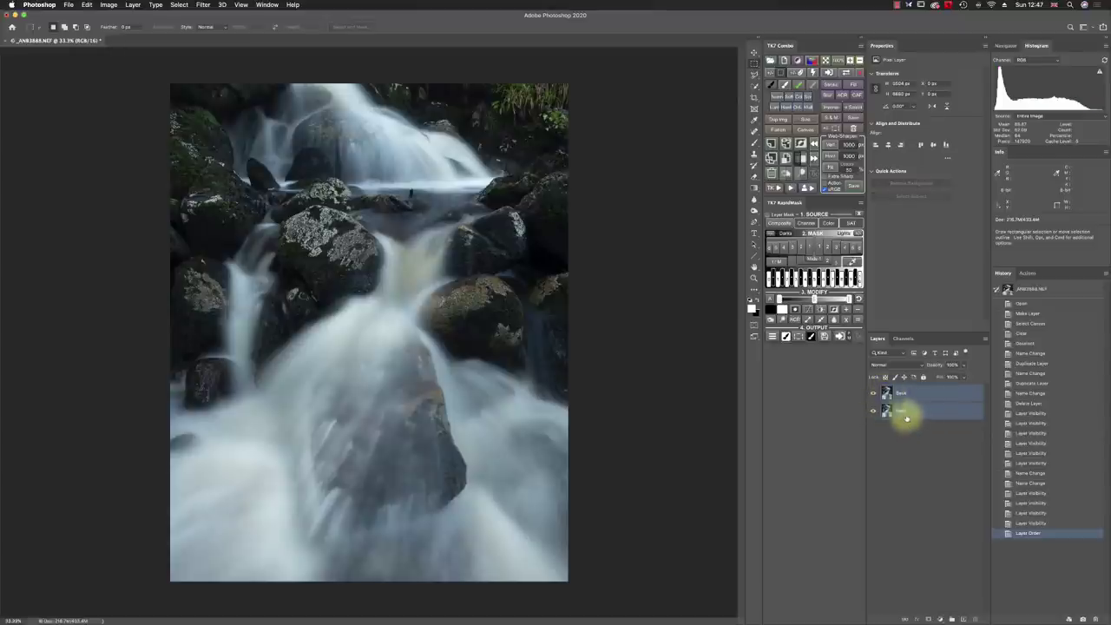
{"action": "left_click", "coordinate": [87, 5]}
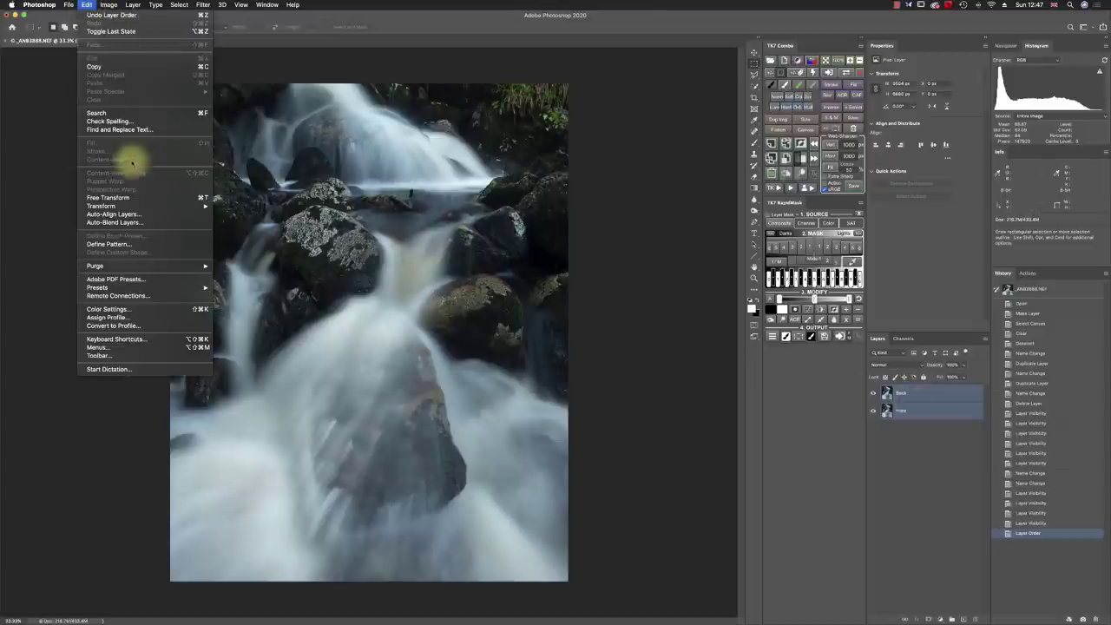
{"action": "left_click", "coordinate": [148, 214]}
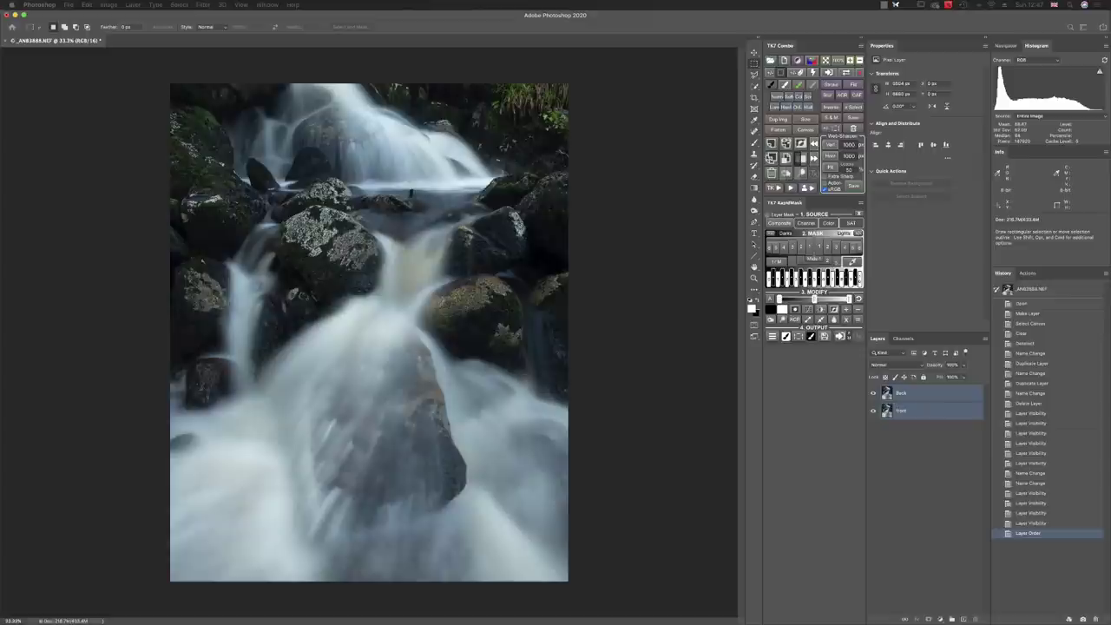
{"action": "left_click_drag", "start_coordinate": [471, 308], "coordinate": [768, 248]}
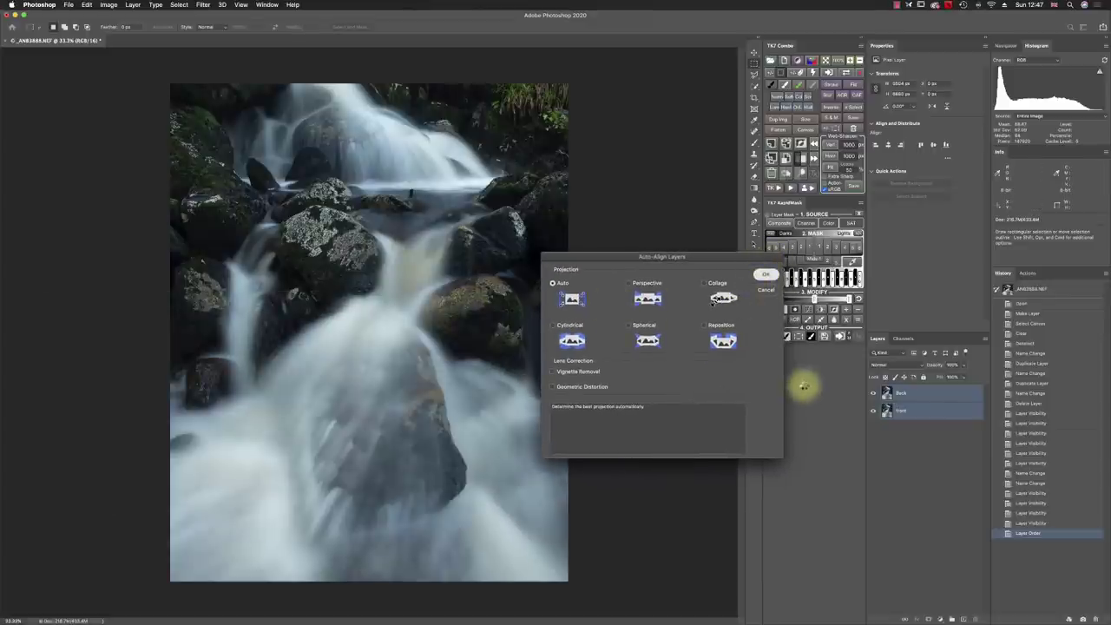
{"action": "key", "text": "Return"}
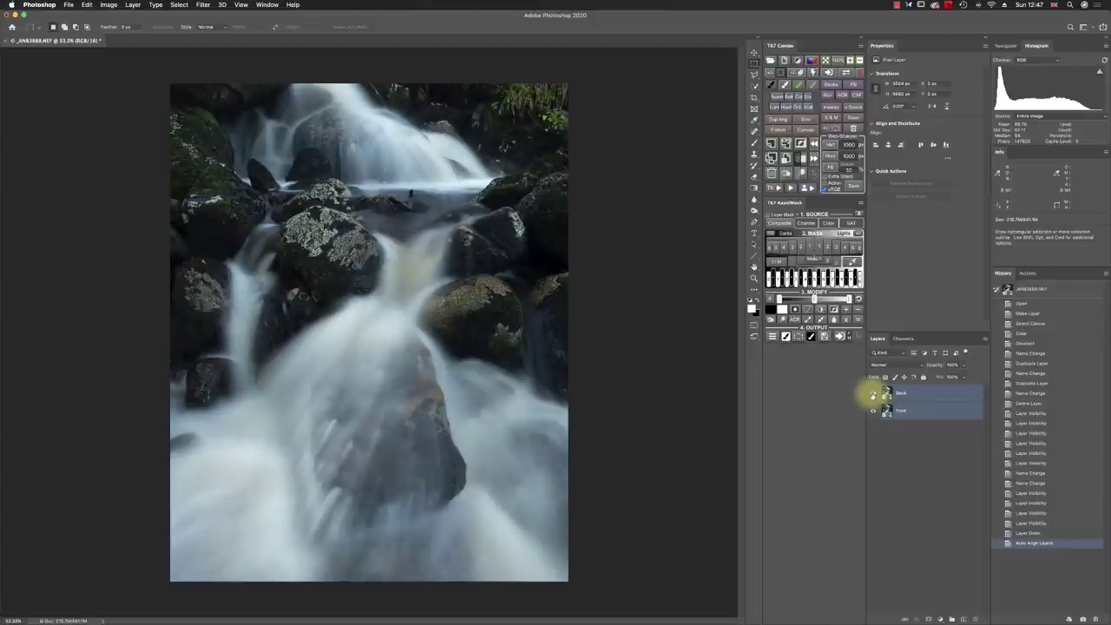
{"action": "left_click", "coordinate": [873, 394]}
{"action": "left_click", "coordinate": [873, 393]}
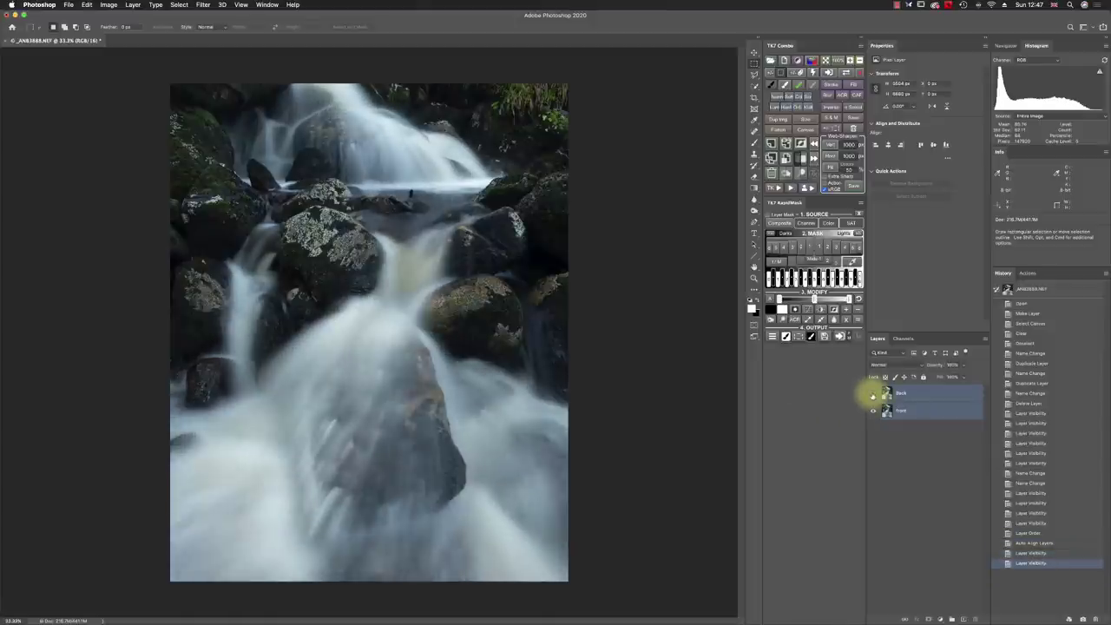
{"action": "left_click", "coordinate": [873, 393]}
{"action": "left_click", "coordinate": [873, 393]}
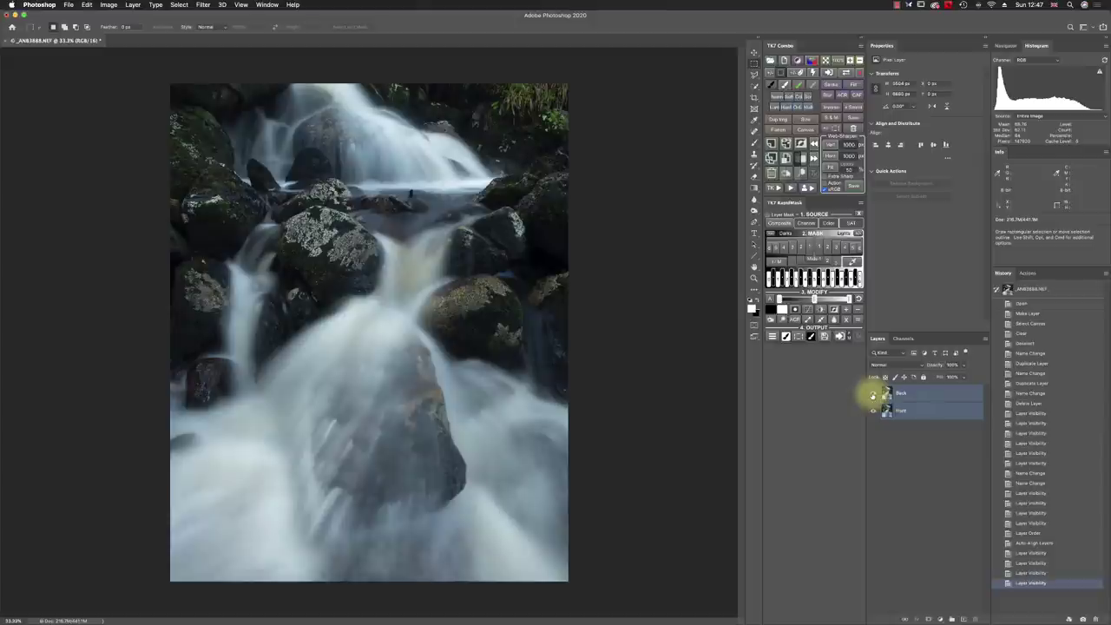
{"action": "left_click", "coordinate": [873, 394]}
{"action": "left_click", "coordinate": [873, 395]}
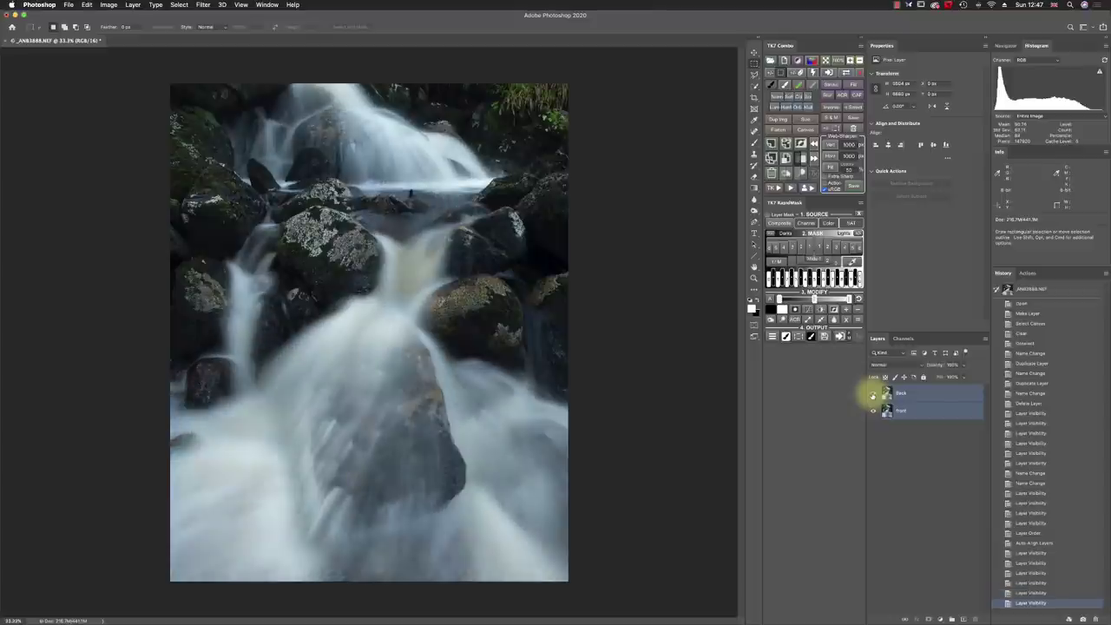
{"action": "left_click", "coordinate": [873, 395]}
{"action": "left_click", "coordinate": [872, 394]}
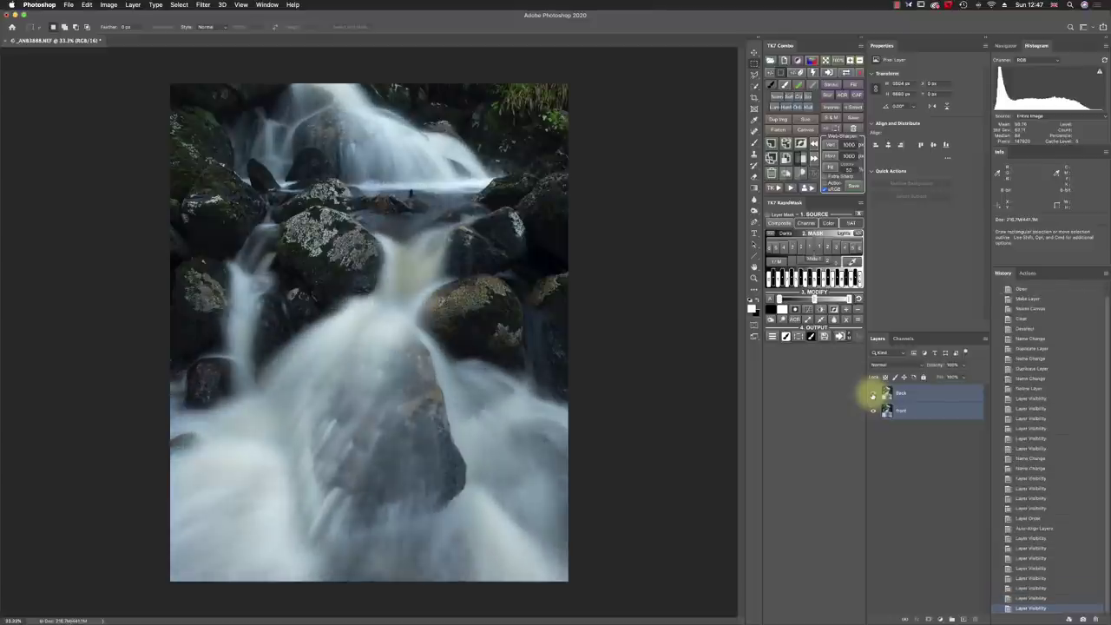
{"action": "left_click", "coordinate": [873, 395]}
{"action": "left_click", "coordinate": [873, 395]}
{"action": "left_click", "coordinate": [873, 395]}
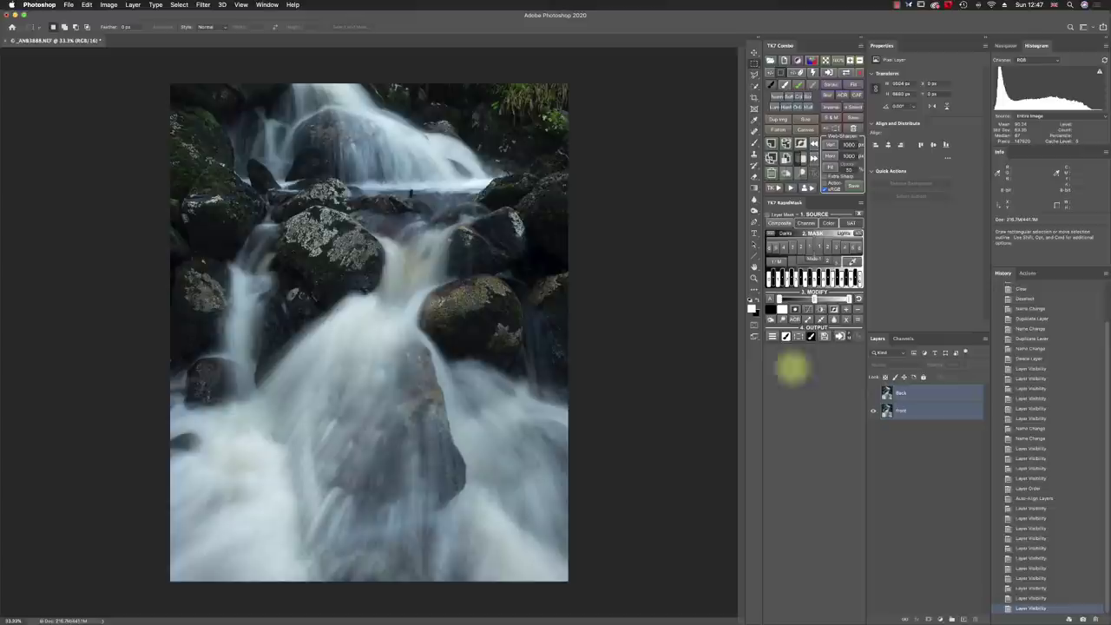
{"action": "key", "text": "super+equal"}
{"action": "key", "text": "super+equal"}
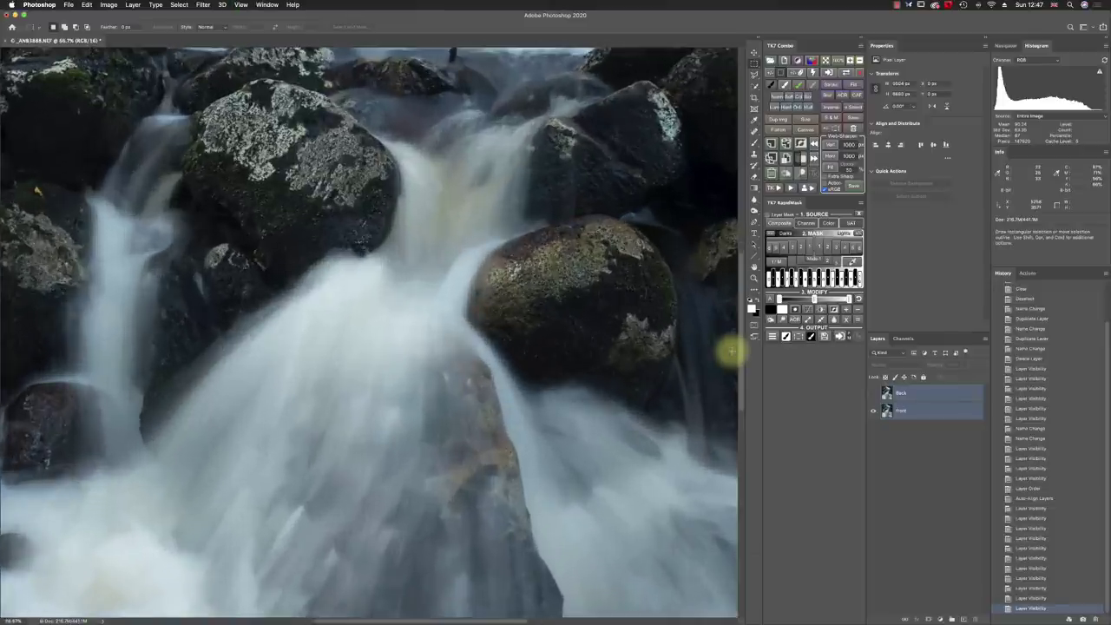
{"action": "left_click_drag", "start_coordinate": [384, 178], "coordinate": [541, 484]}
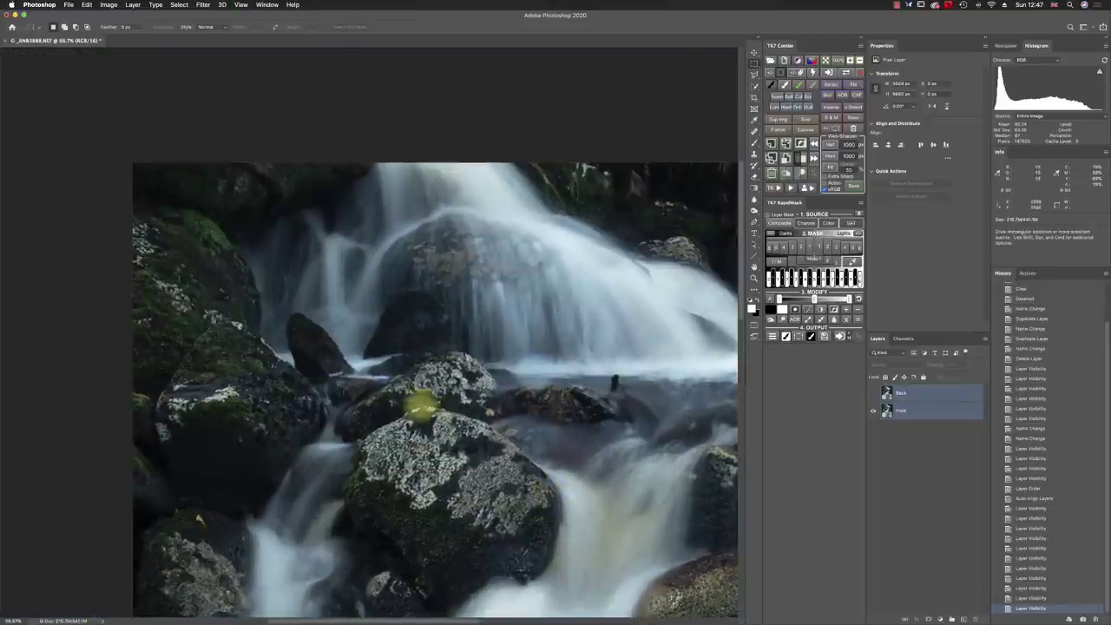
{"action": "key", "text": "super+equal"}
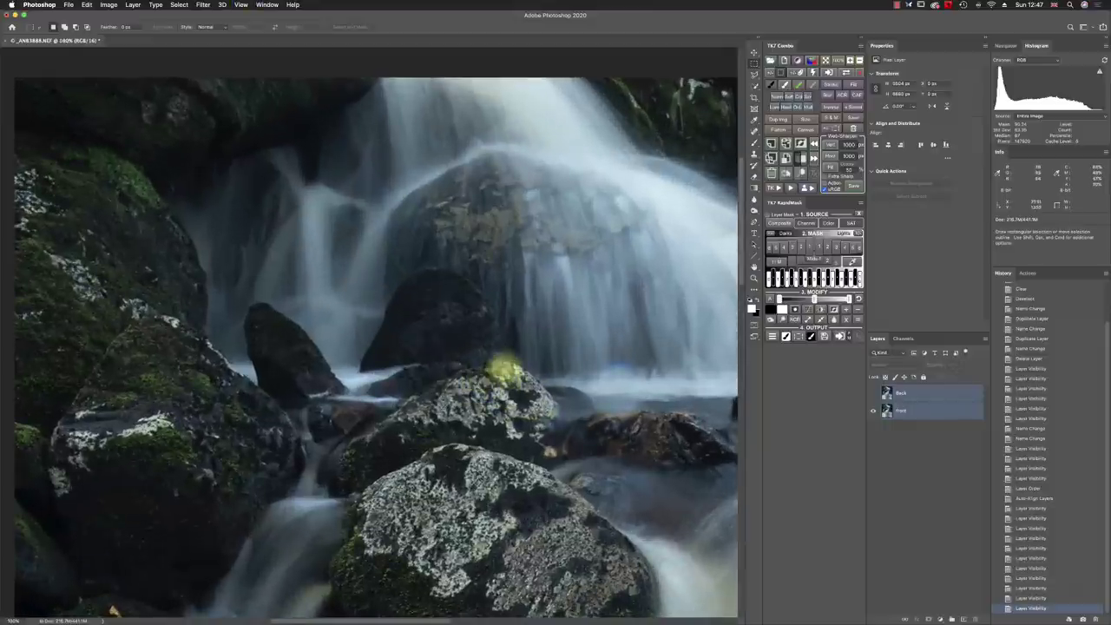
{"action": "left_click", "coordinate": [873, 394]}
{"action": "left_click", "coordinate": [873, 394]}
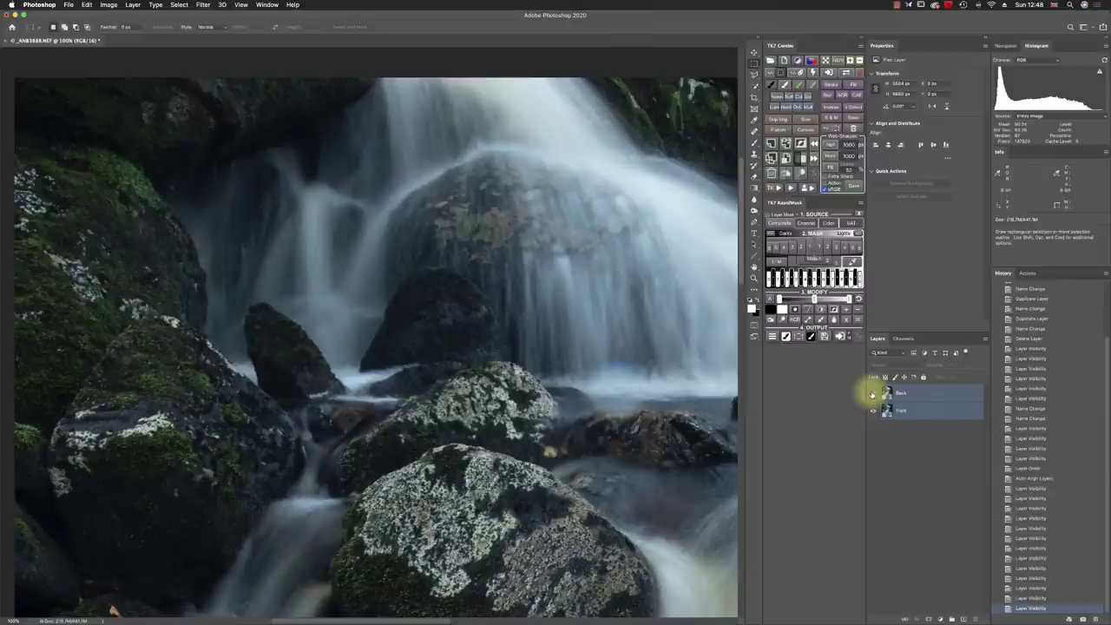
{"action": "left_click", "coordinate": [873, 393]}
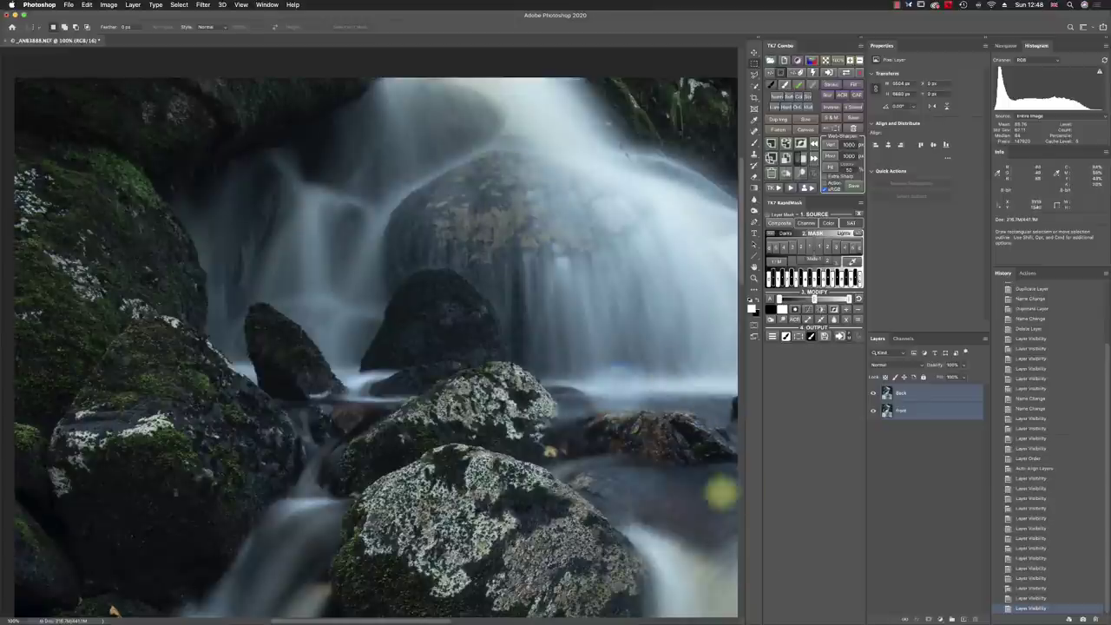
{"action": "left_click", "coordinate": [873, 393]}
{"action": "left_click_drag", "start_coordinate": [546, 443], "coordinate": [416, 324]}
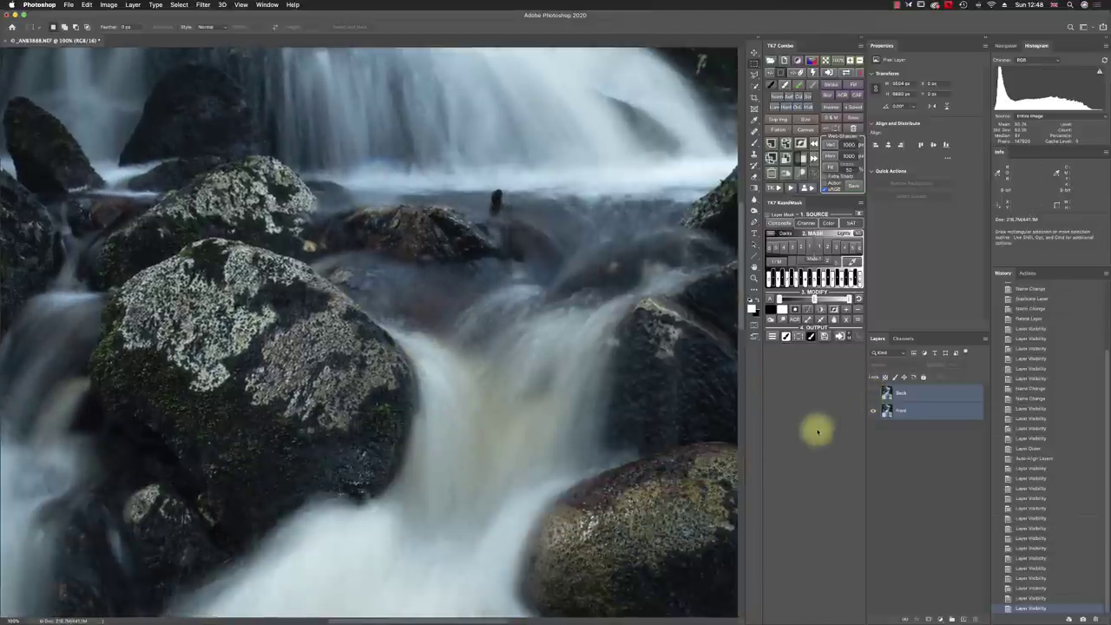
{"action": "left_click", "coordinate": [873, 393]}
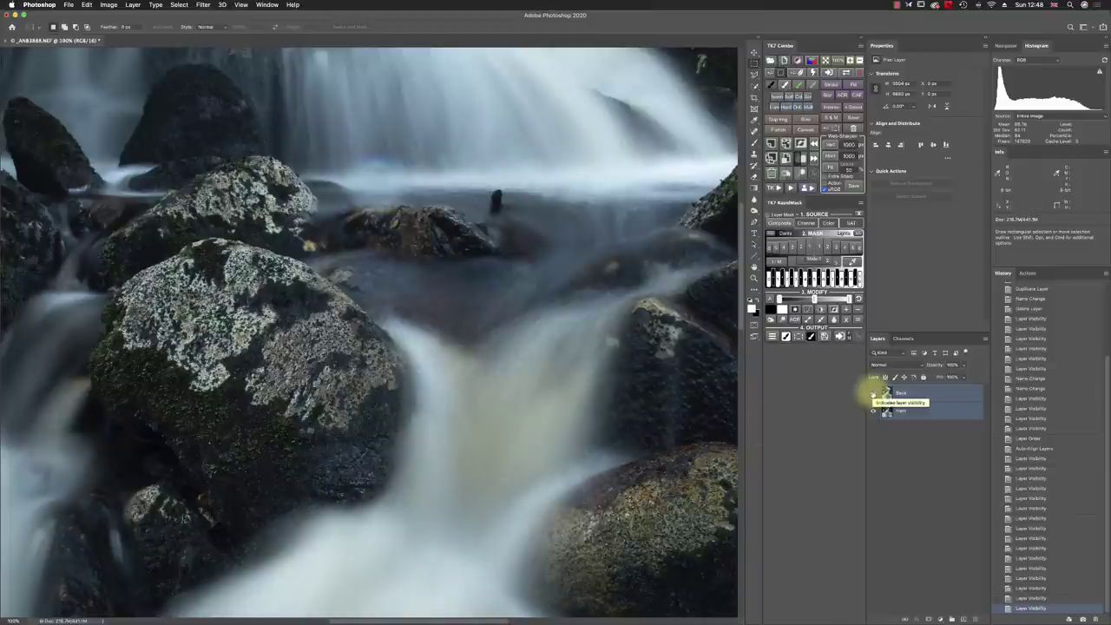
{"action": "left_click", "coordinate": [873, 393]}
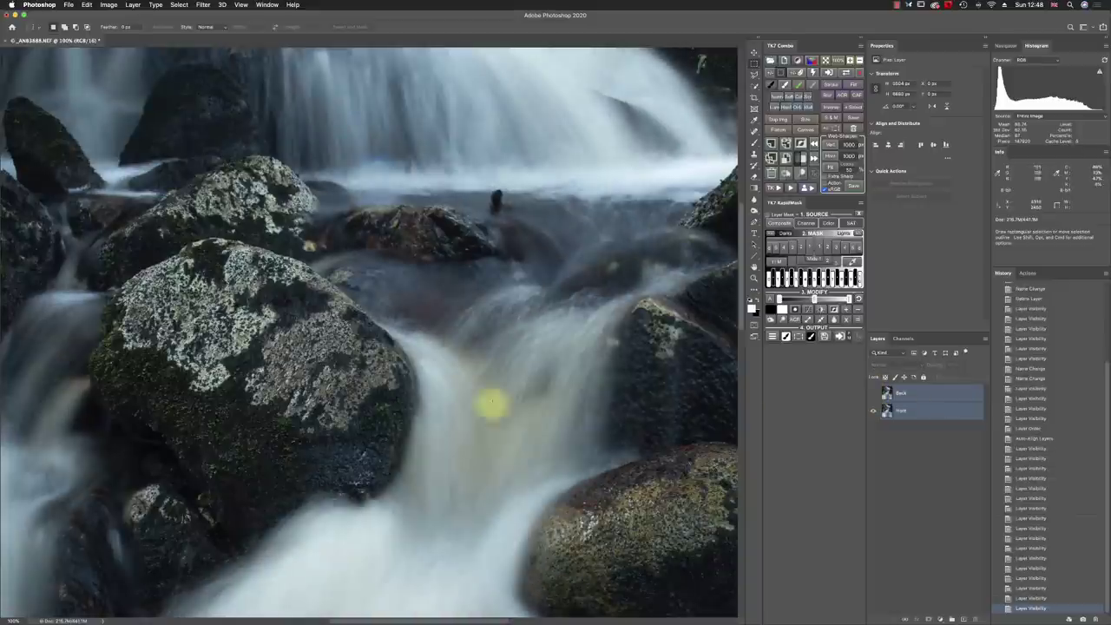
{"action": "left_click", "coordinate": [873, 393]}
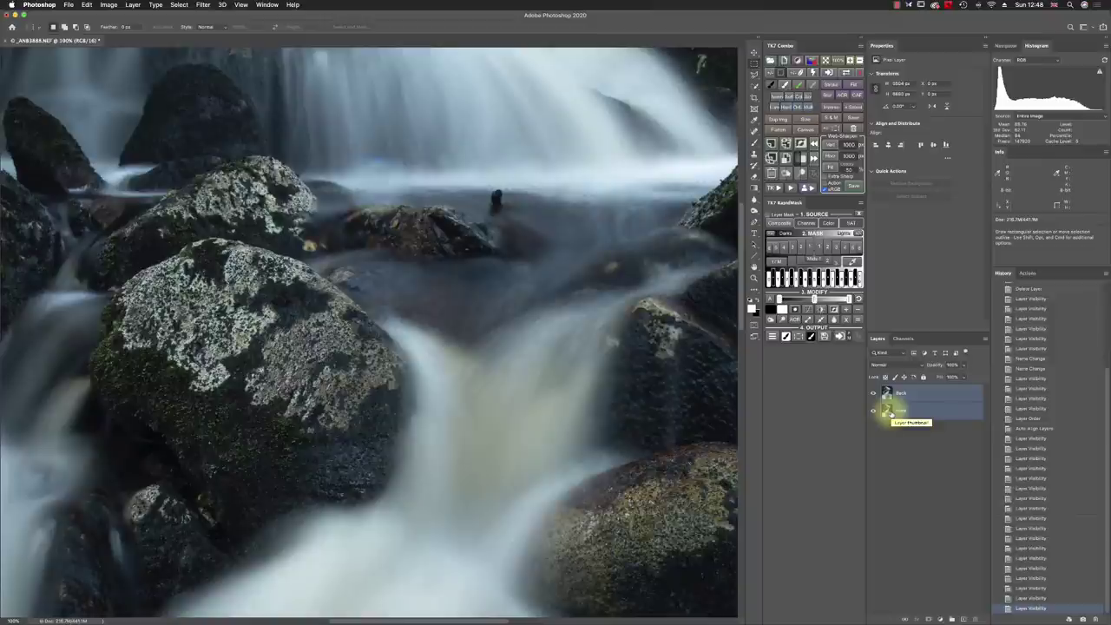
{"action": "key", "text": "super+minus"}
{"action": "key", "text": "super+minus"}
{"action": "key", "text": "super+minus"}
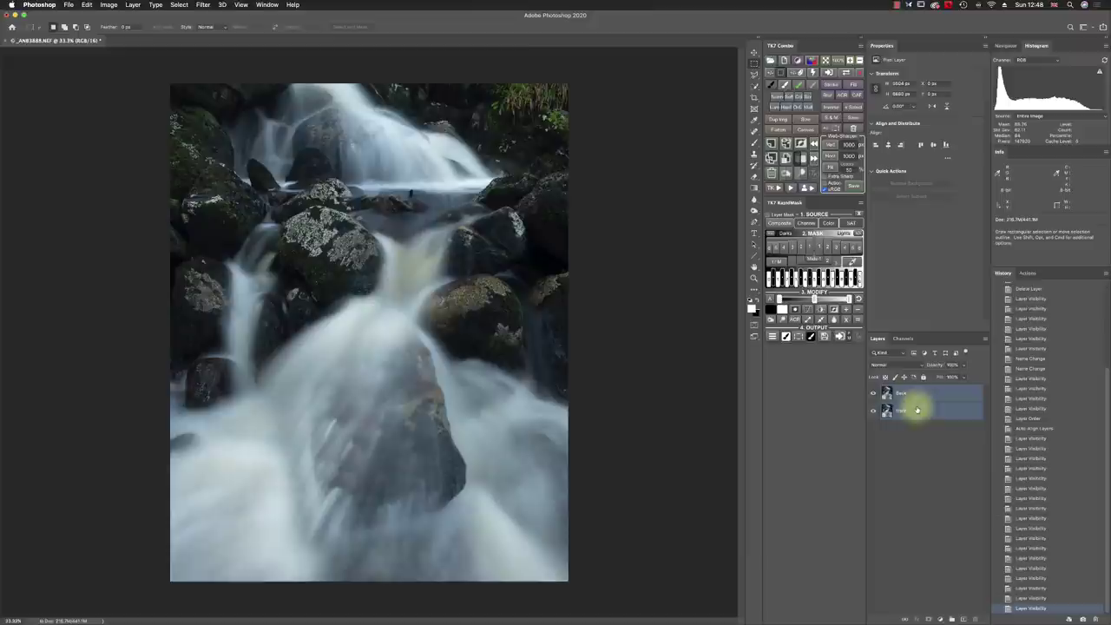
- Duplicate Back and Front with Cmd+J, group the copies into Group 1, and hide that group
{"action": "left_click", "coordinate": [920, 455]}
{"action": "key", "text": "super+alt+a"}
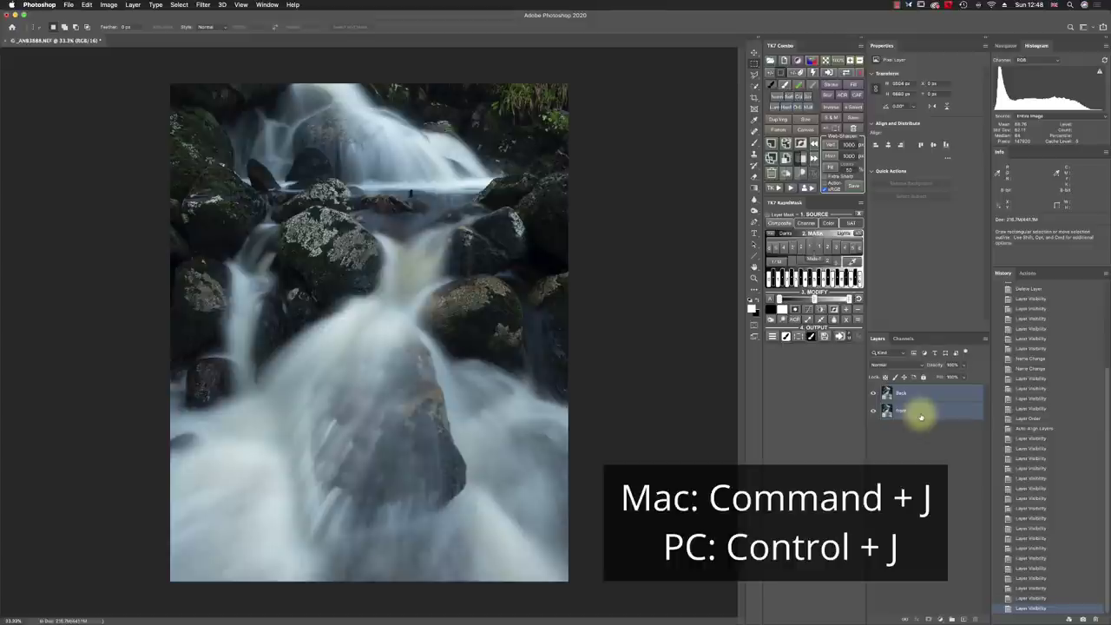
{"action": "key", "text": "super+j"}
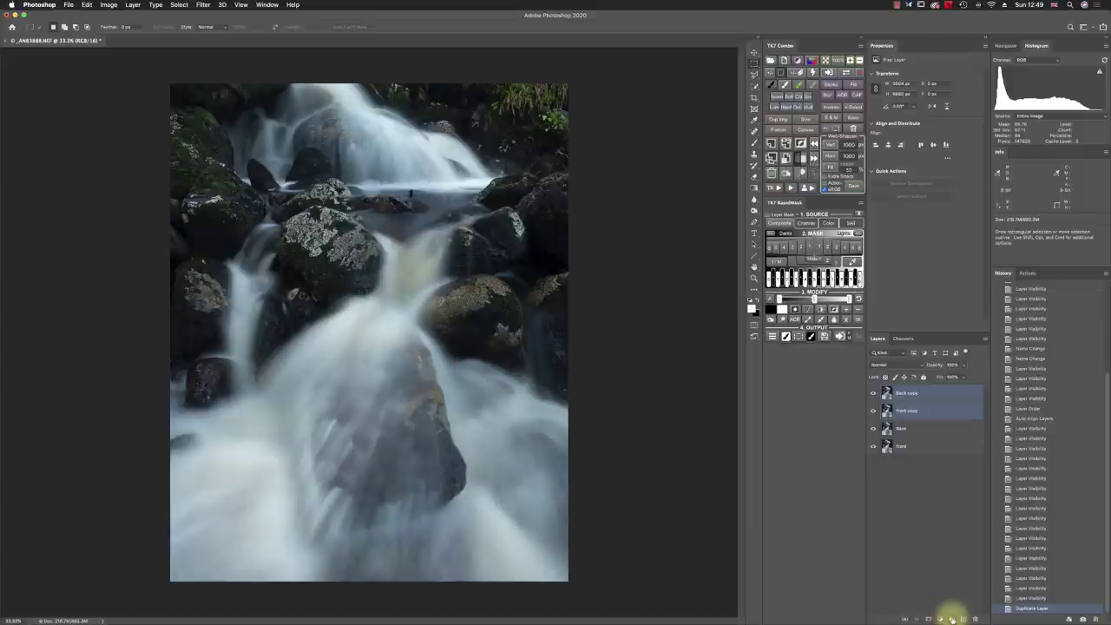
{"action": "left_click", "coordinate": [951, 618]}
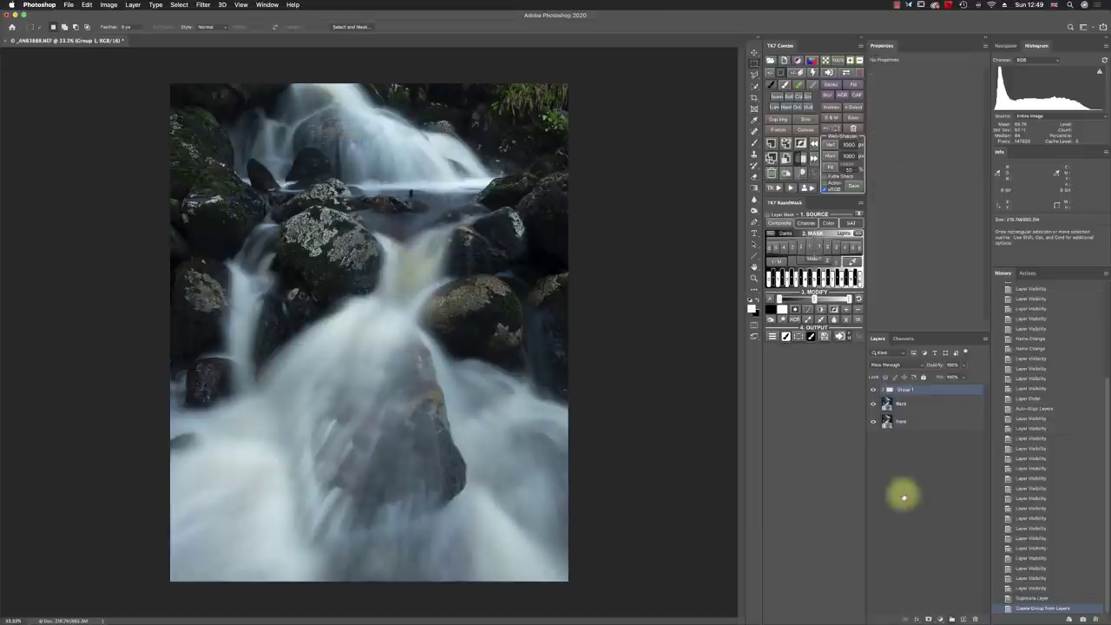
{"action": "left_click", "coordinate": [873, 389]}
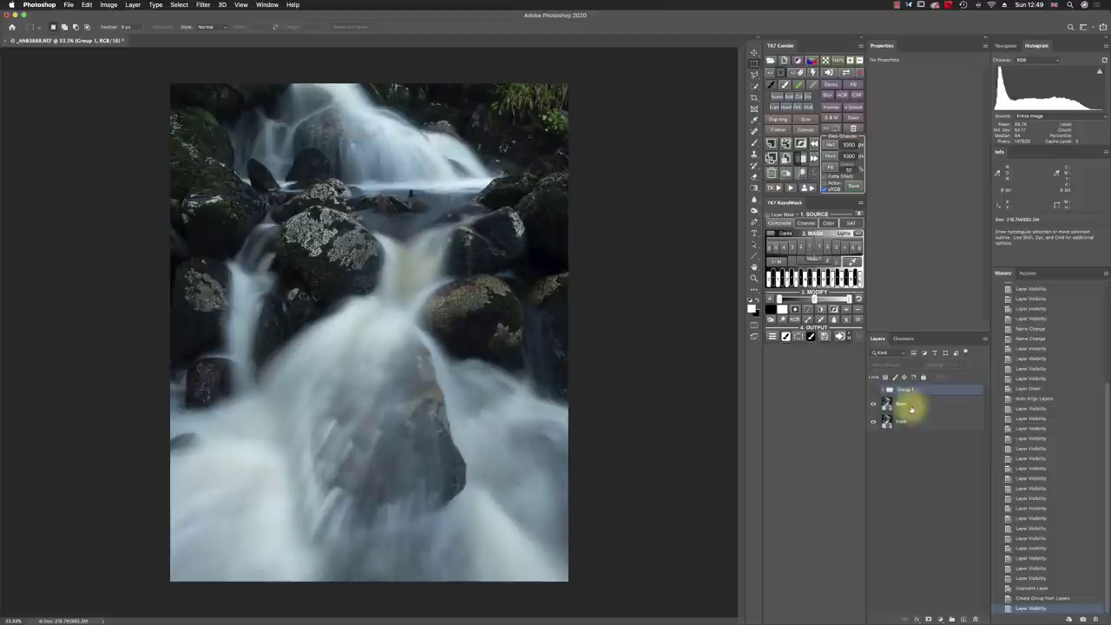
{"action": "left_click", "coordinate": [911, 446]}
- Run Edit > Auto-Blend Layers on the selected Back and Front layers with stack settings
{"action": "left_click", "coordinate": [905, 405]}
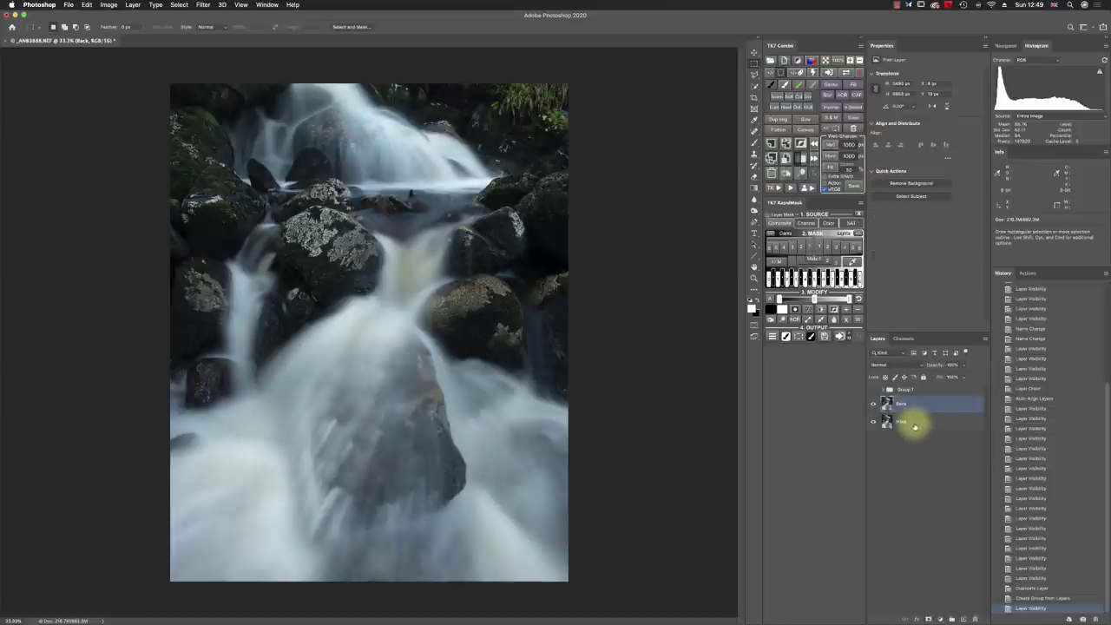
{"action": "left_click", "coordinate": [911, 422], "text": "shift"}
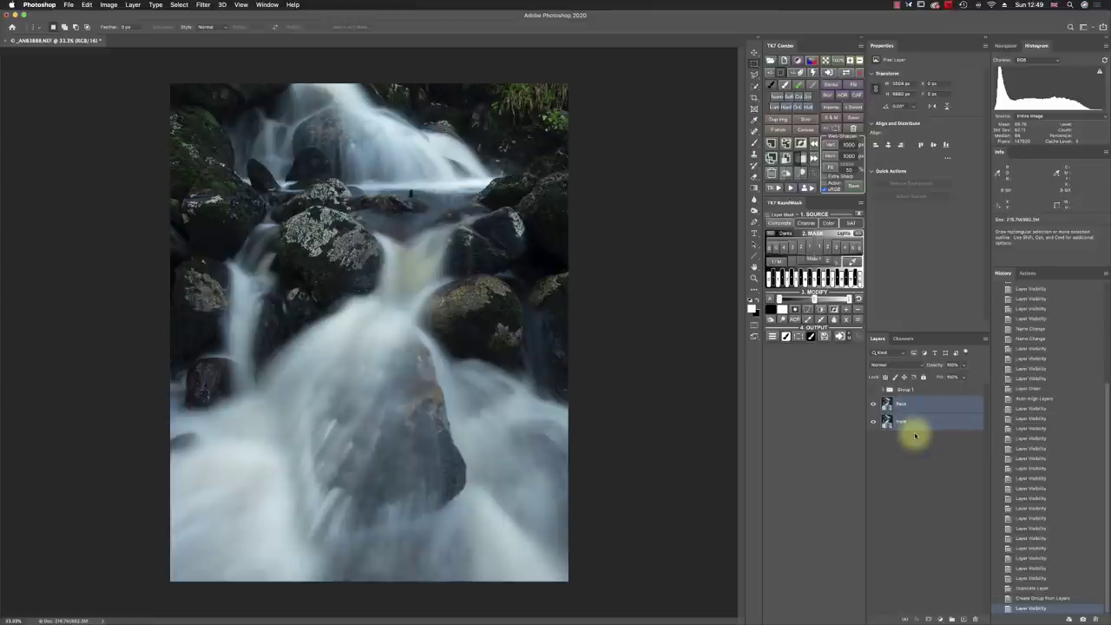
{"action": "left_click", "coordinate": [87, 5]}
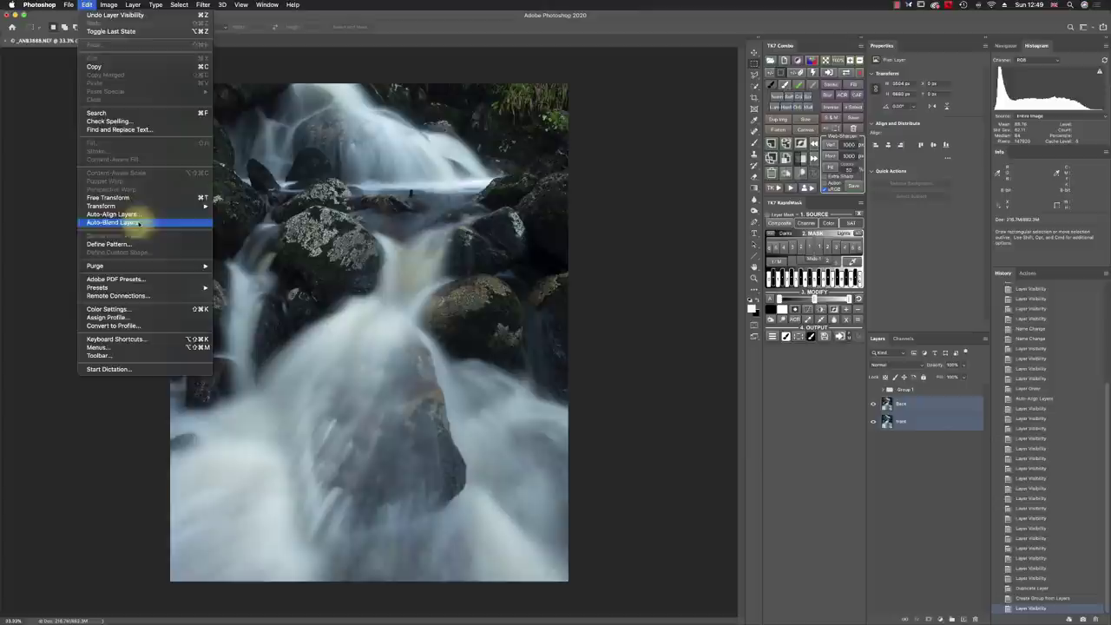
{"action": "left_click", "coordinate": [139, 214]}
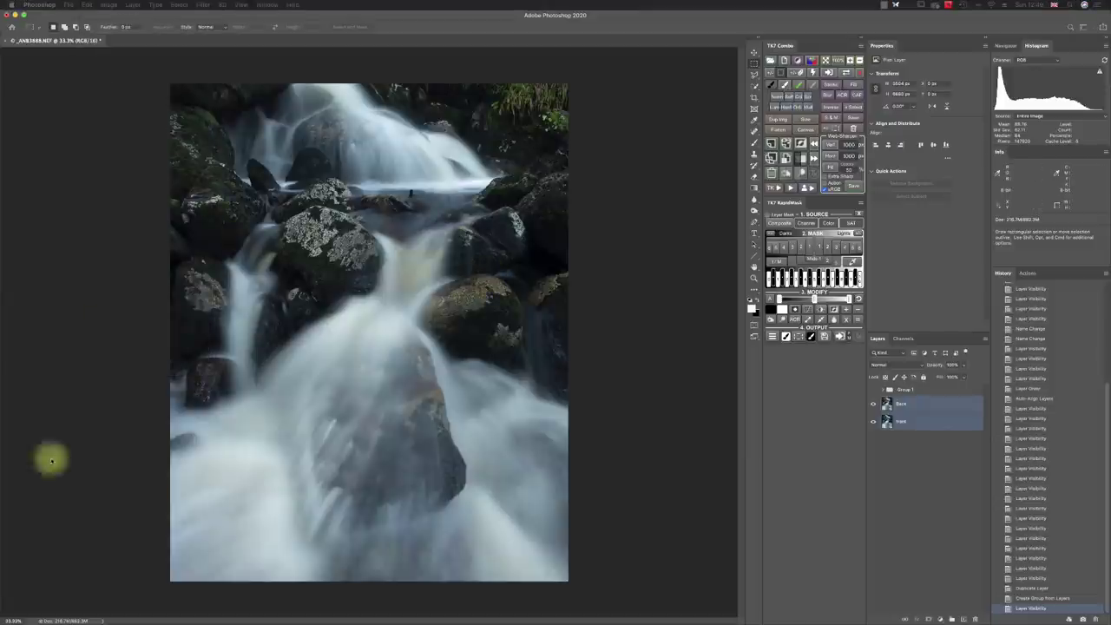
{"action": "left_click_drag", "start_coordinate": [659, 386], "coordinate": [690, 358]}
{"action": "left_click", "coordinate": [719, 375]}
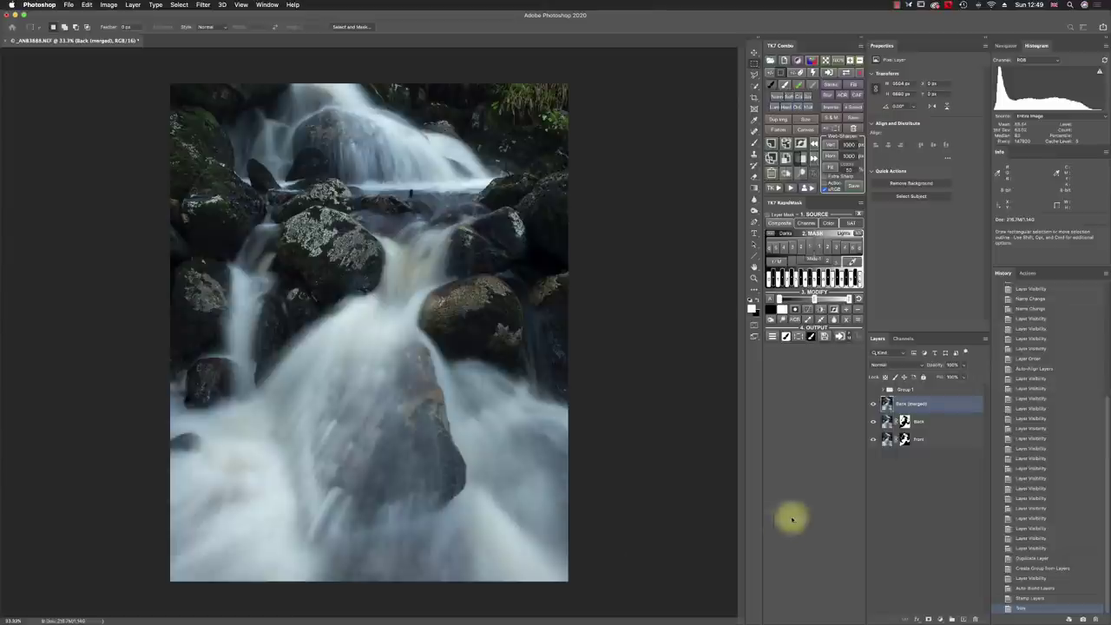
- Rename Back (merged) to 'Focus stacked', then expand Group 1 and turn on Back copy
{"action": "left_click", "coordinate": [873, 404]}
{"action": "left_click", "coordinate": [873, 403]}
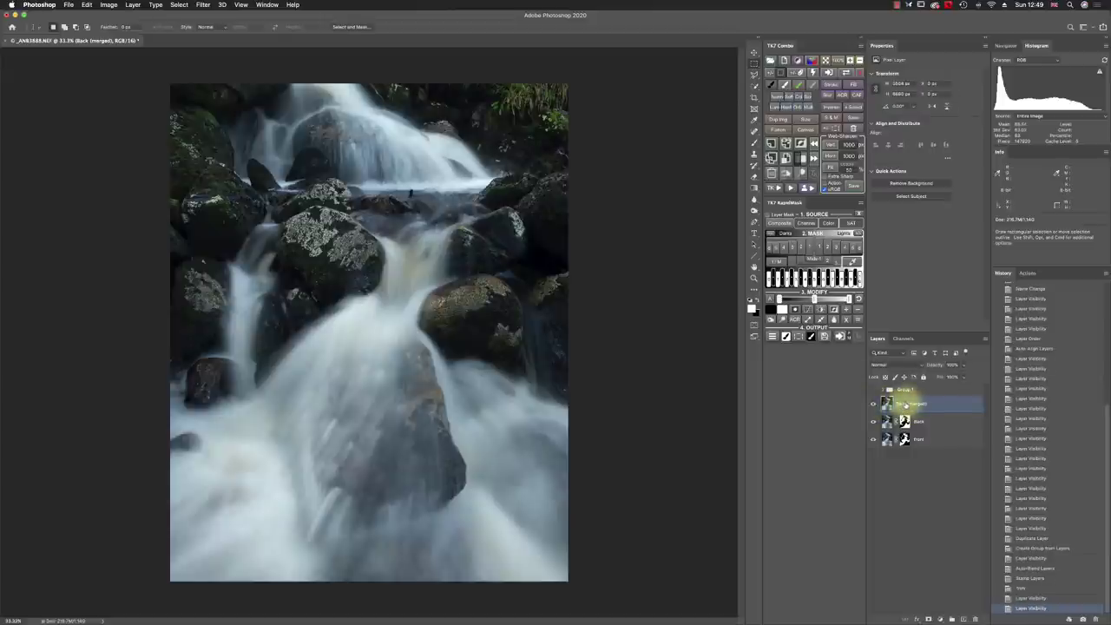
{"action": "double_click", "coordinate": [918, 407]}
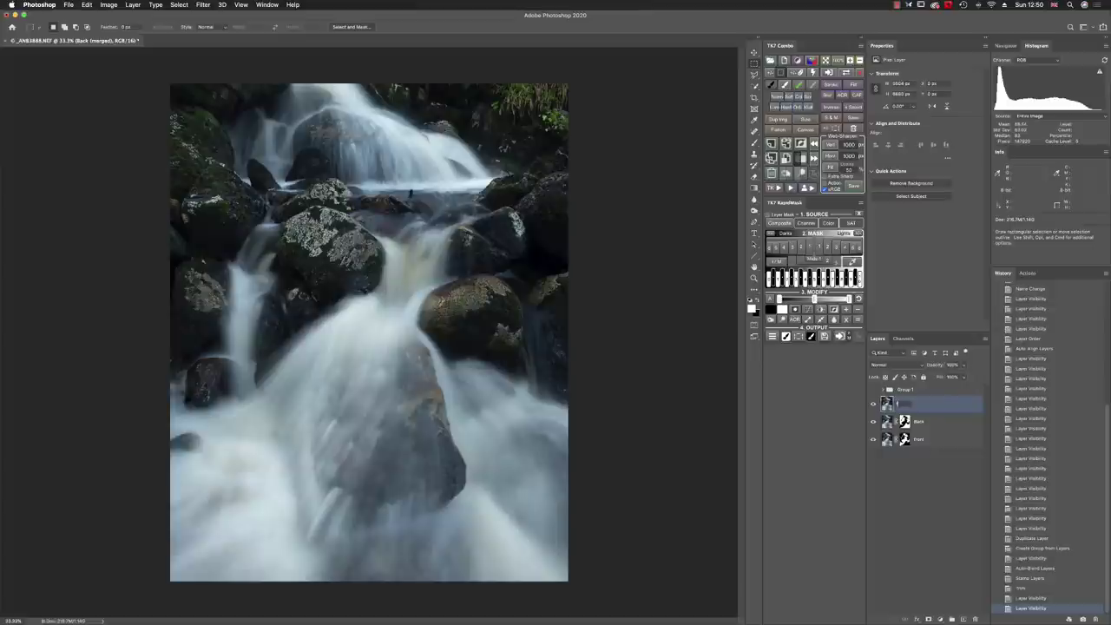
{"action": "key", "text": "Return"}
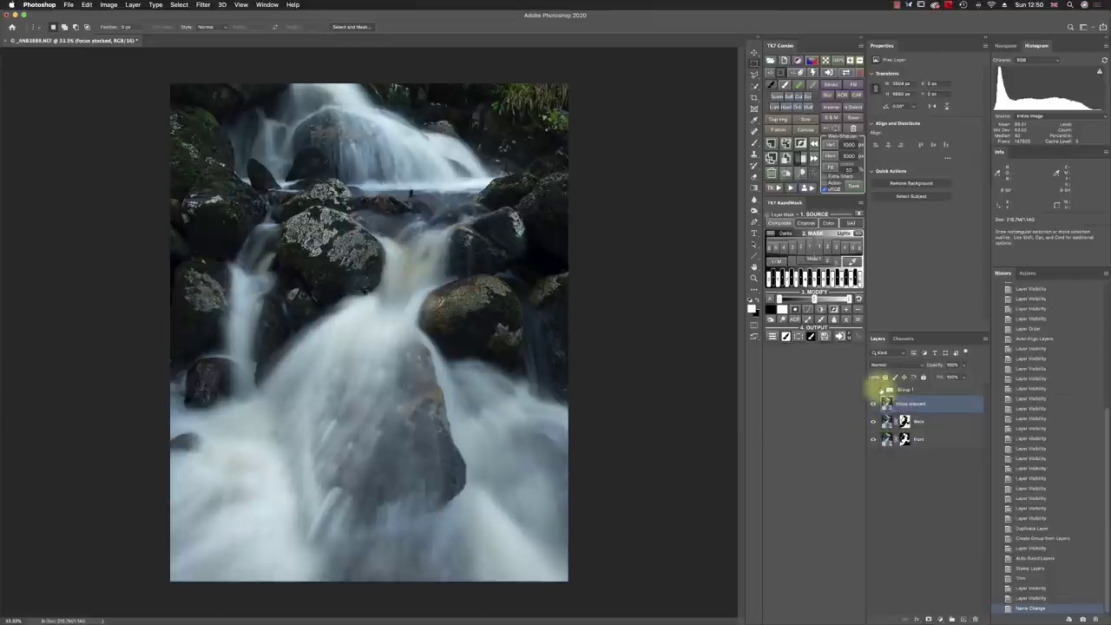
{"action": "left_click", "coordinate": [881, 389]}
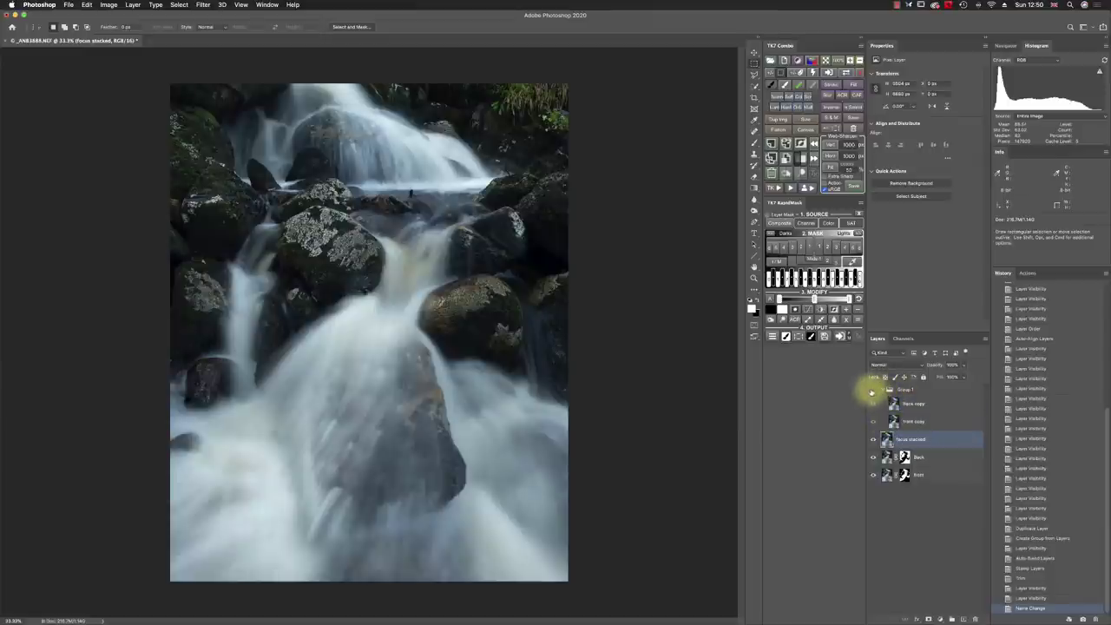
{"action": "left_click", "coordinate": [873, 403]}
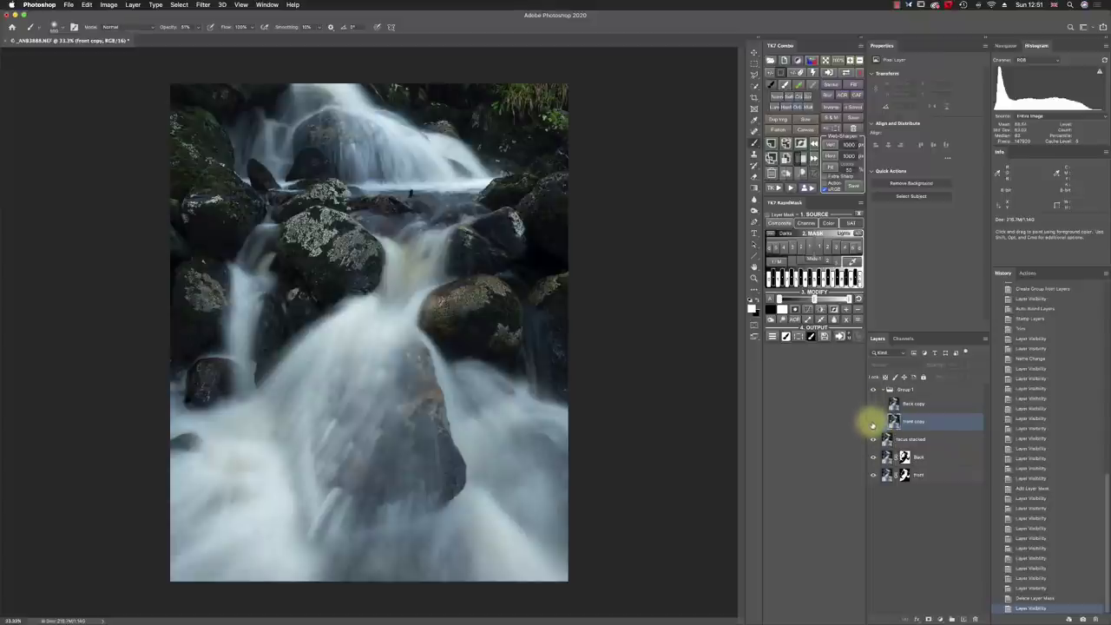
{"action": "left_click", "coordinate": [872, 422]}
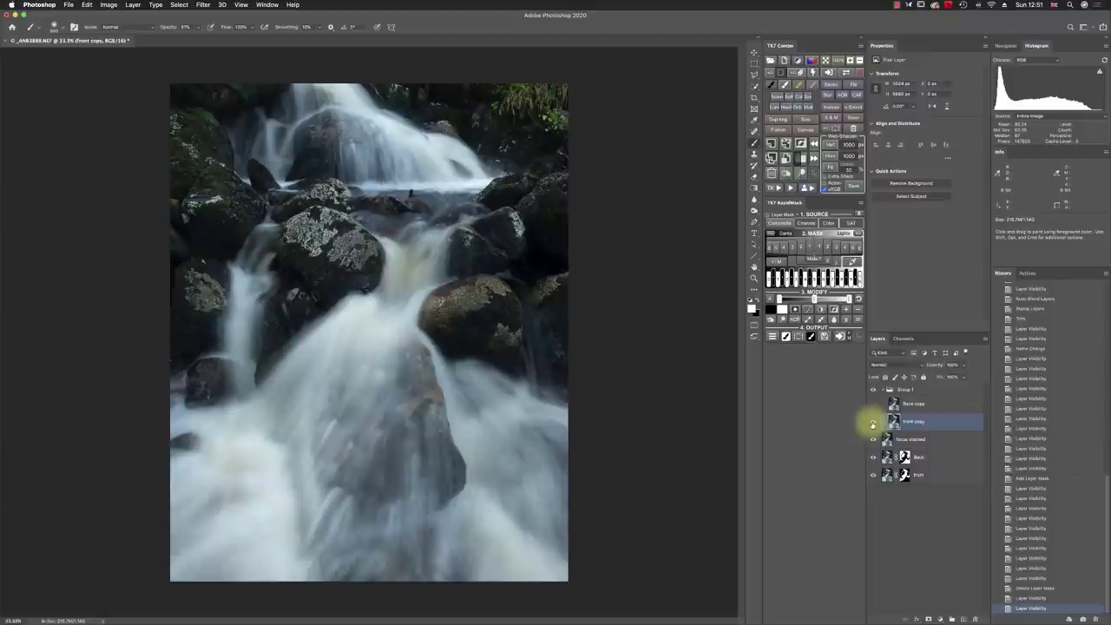
{"action": "left_click", "coordinate": [872, 422]}
{"action": "left_click", "coordinate": [872, 423]}
{"action": "left_click", "coordinate": [872, 423]}
{"action": "left_click", "coordinate": [872, 422]}
{"action": "left_click", "coordinate": [873, 423]}
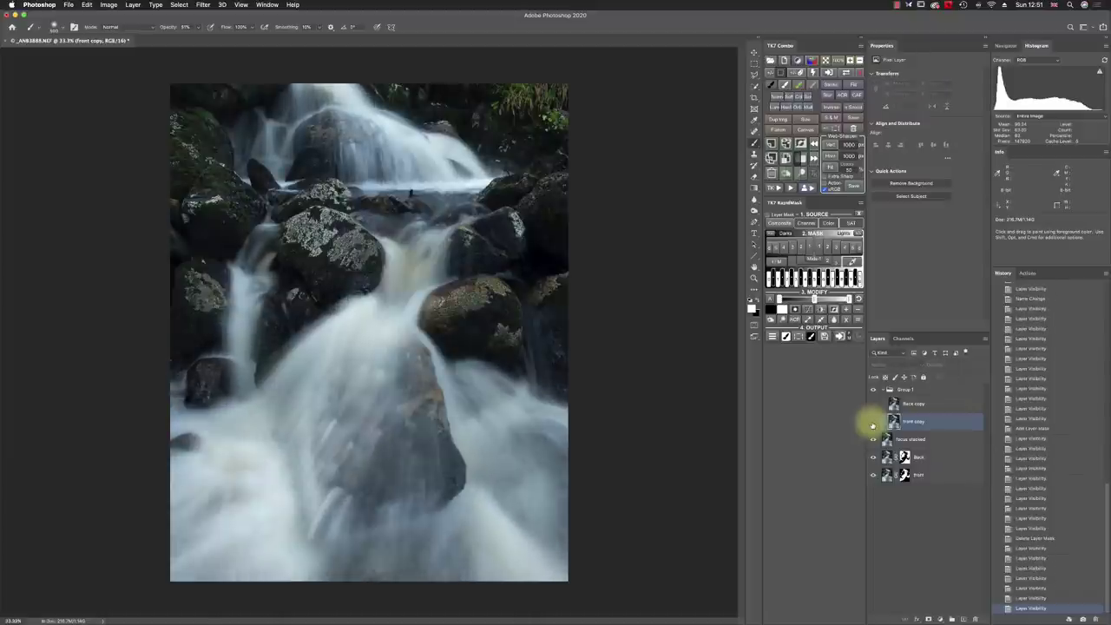
{"action": "left_click", "coordinate": [872, 423]}
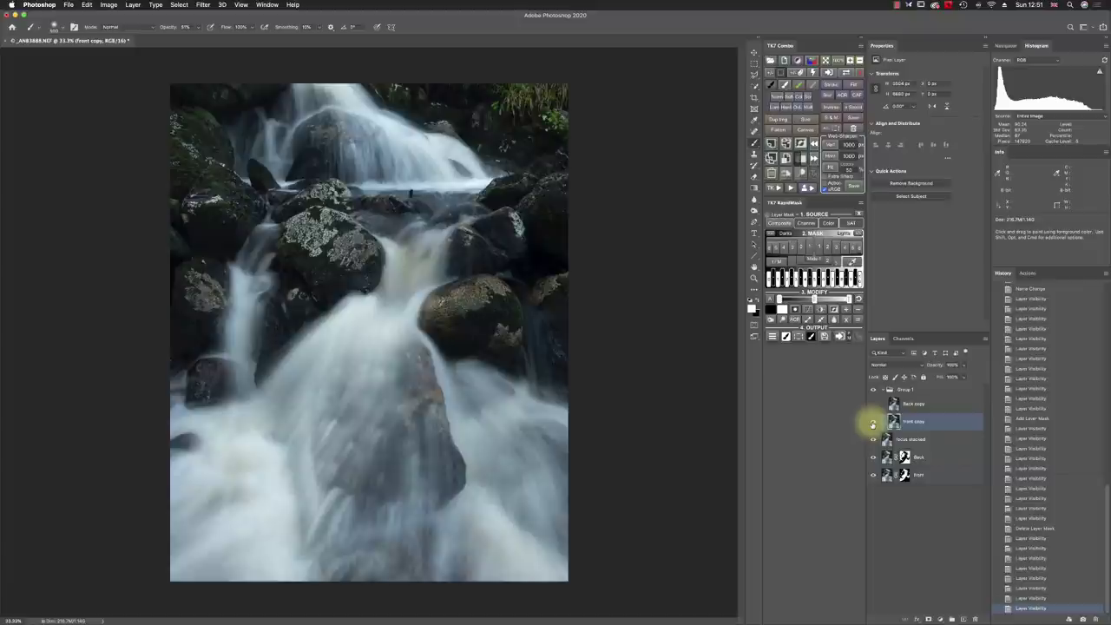
{"action": "left_click", "coordinate": [872, 423]}
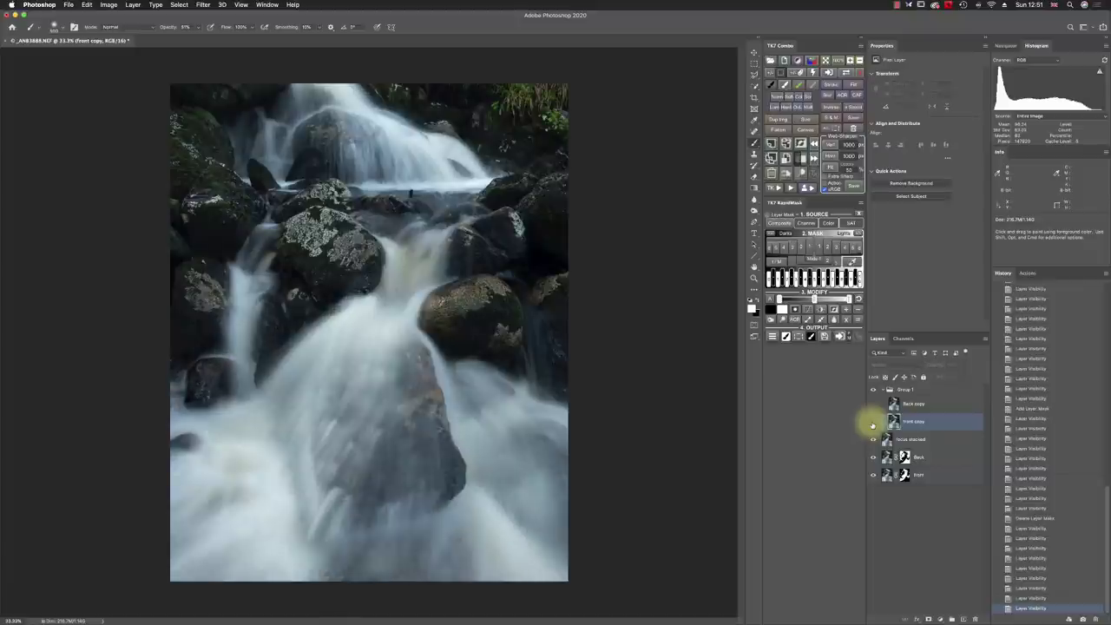
{"action": "left_click", "coordinate": [872, 422]}
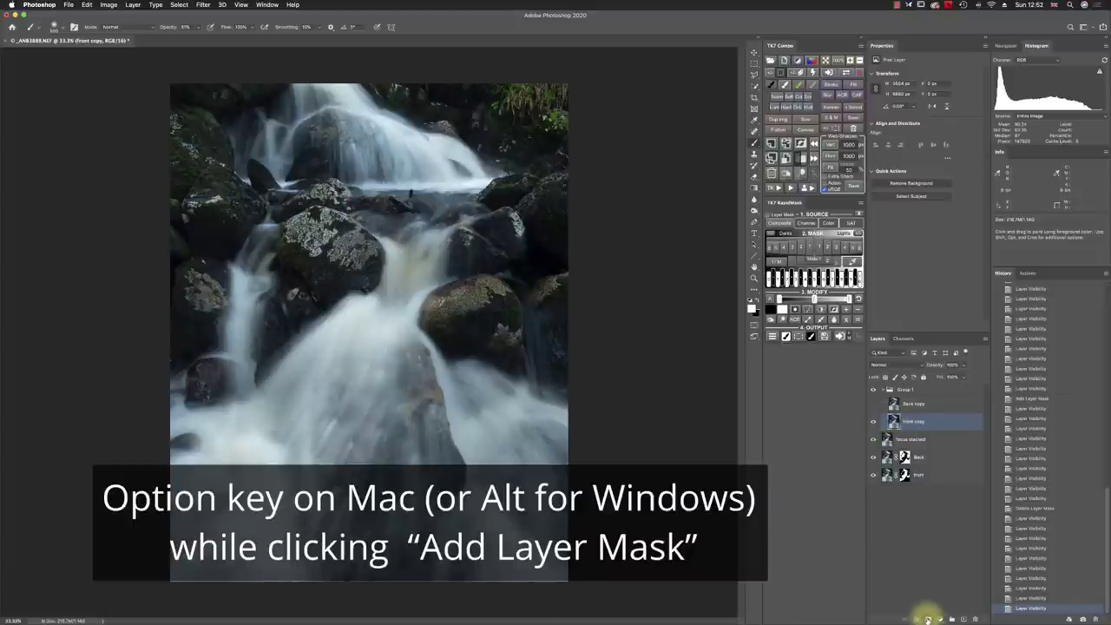
- Give Front copy a black hide-all mask and set up a white brush at 100% opacity
{"action": "left_click", "coordinate": [928, 616], "text": "alt"}
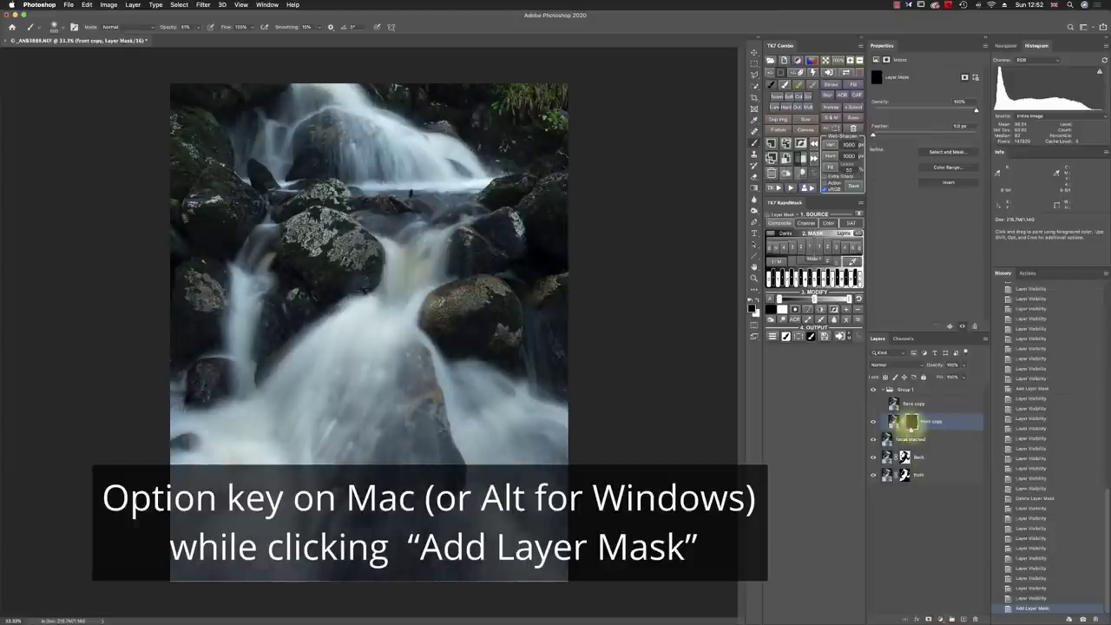
{"action": "left_click", "coordinate": [757, 303]}
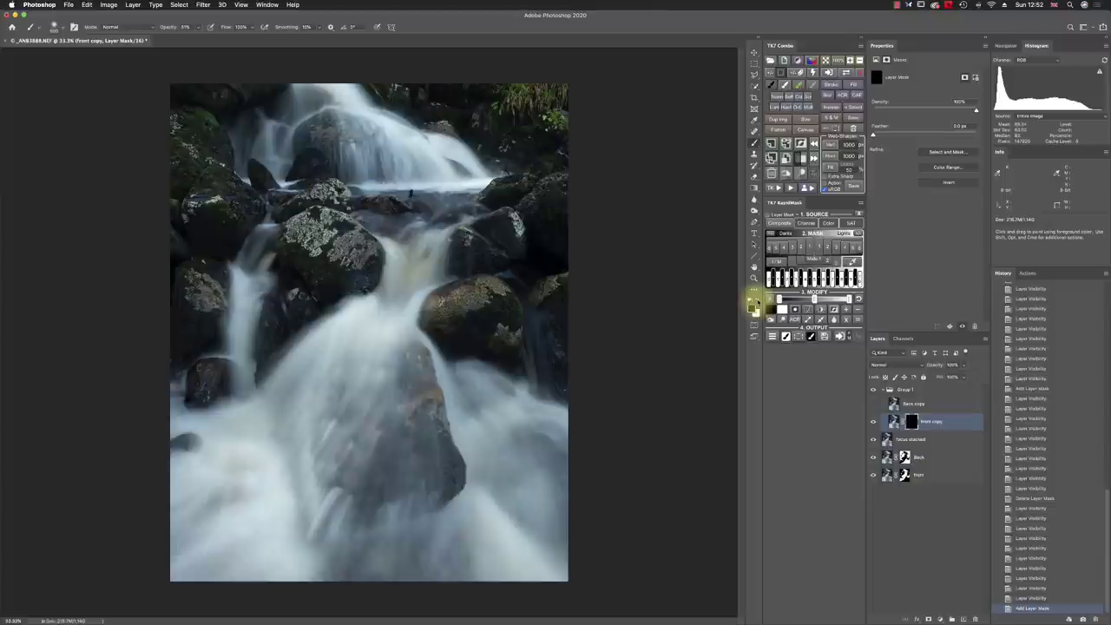
{"action": "left_click", "coordinate": [754, 142]}
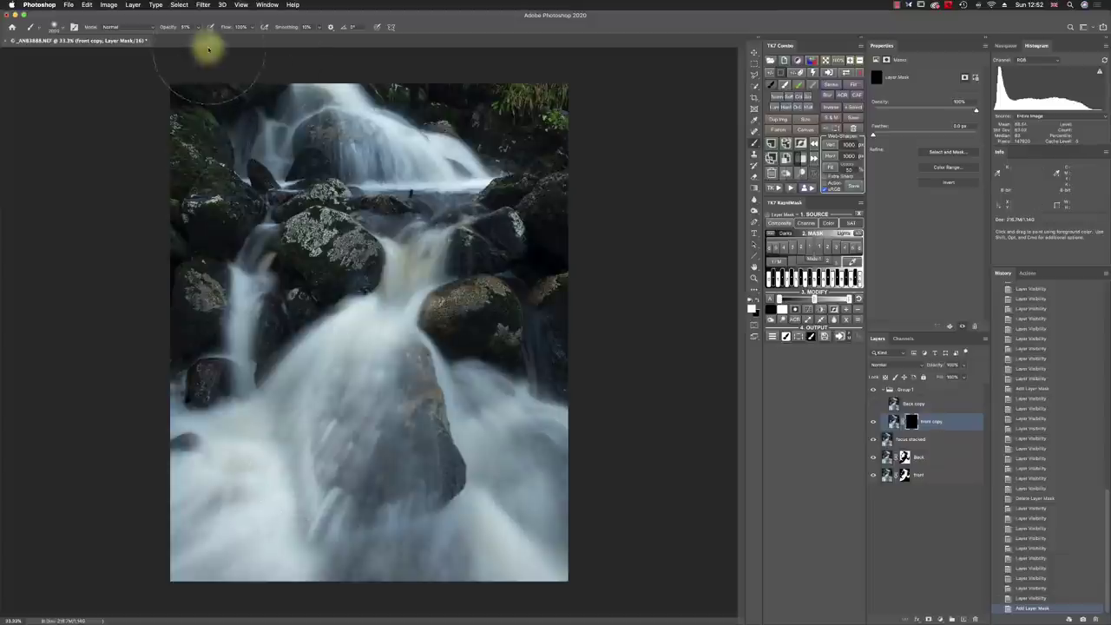
{"action": "key", "text": "8"}
{"action": "key", "text": "5"}
{"action": "left_click_drag", "start_coordinate": [194, 27], "coordinate": [218, 37]}
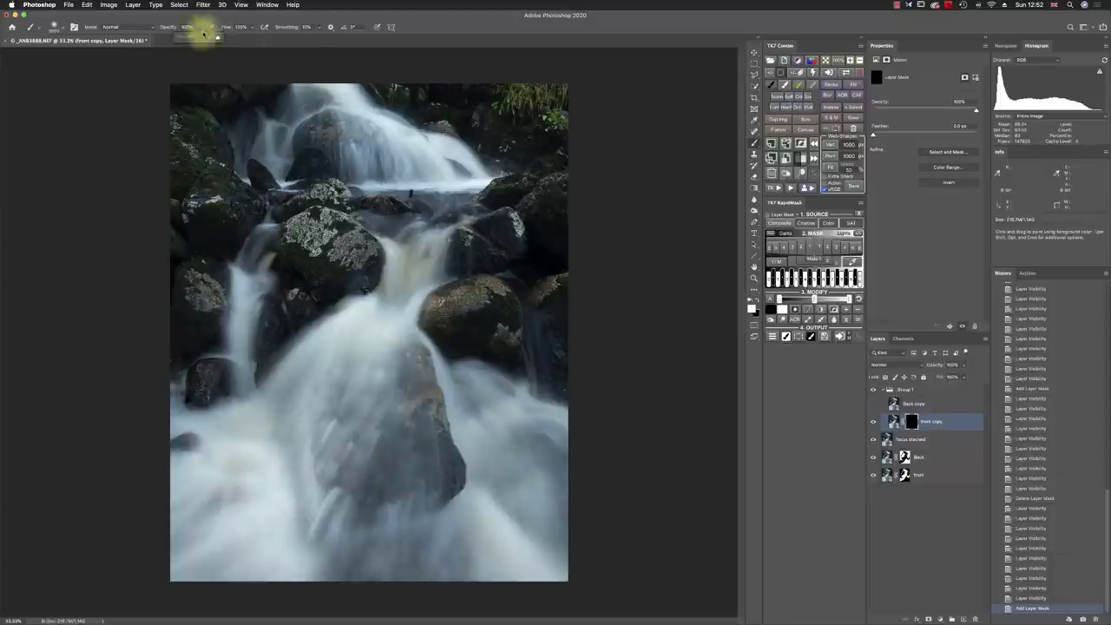
{"action": "left_click", "coordinate": [321, 408]}
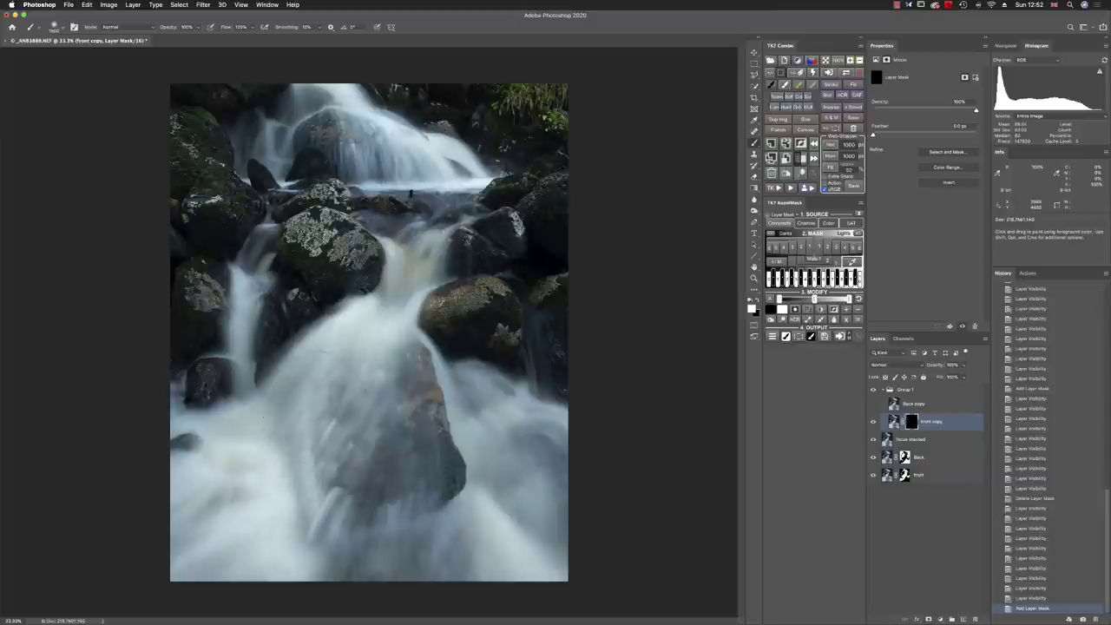
- Paint smooth water back in at lower left, around the central rock and along the left streak
{"action": "mouse_move", "coordinate": [295, 438]}
{"action": "left_mouse_down"}
{"action": "mouse_move", "coordinate": [261, 444]}
{"action": "mouse_move", "coordinate": [206, 419]}
{"action": "left_mouse_up"}
{"action": "mouse_move", "coordinate": [260, 574]}
{"action": "left_mouse_down"}
{"action": "mouse_move", "coordinate": [343, 560]}
{"action": "mouse_move", "coordinate": [417, 508]}
{"action": "mouse_move", "coordinate": [411, 473]}
{"action": "left_mouse_up"}
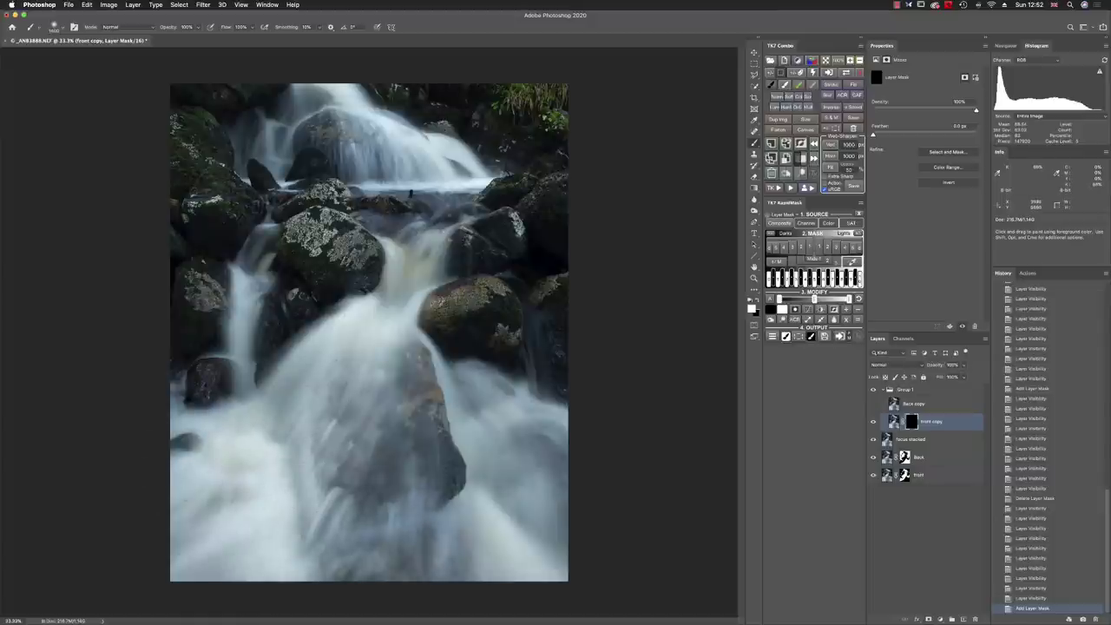
{"action": "mouse_move", "coordinate": [432, 408]}
{"action": "left_mouse_down"}
{"action": "mouse_move", "coordinate": [416, 438]}
{"action": "mouse_move", "coordinate": [450, 464]}
{"action": "mouse_move", "coordinate": [453, 495]}
{"action": "left_mouse_up"}
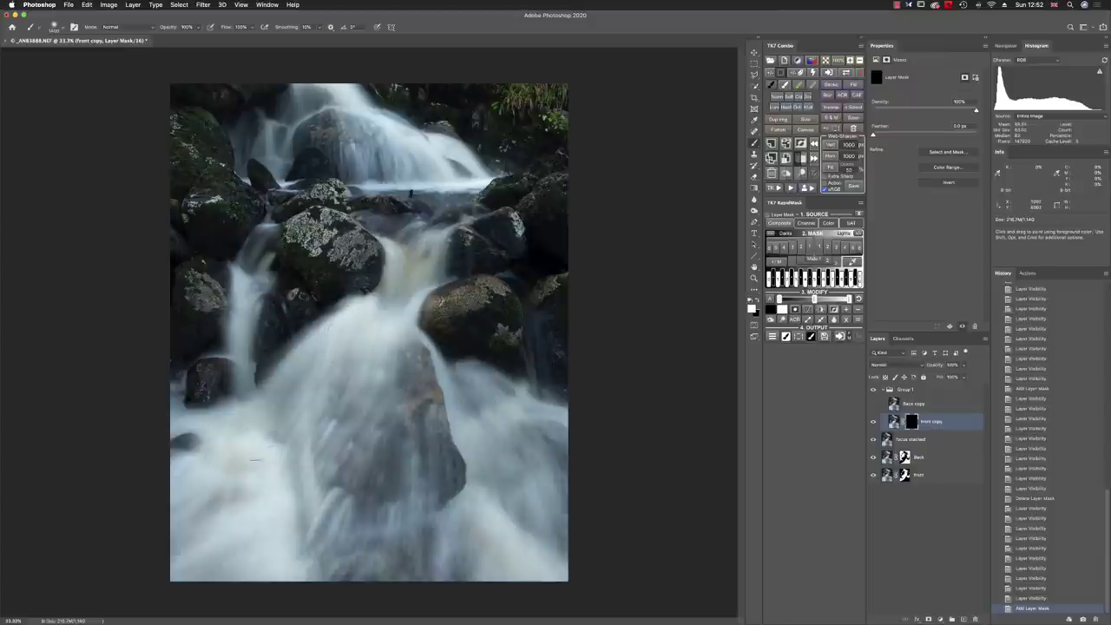
{"action": "mouse_move", "coordinate": [256, 460]}
{"action": "left_mouse_down"}
{"action": "mouse_move", "coordinate": [221, 369]}
{"action": "mouse_move", "coordinate": [223, 321]}
{"action": "left_mouse_up"}
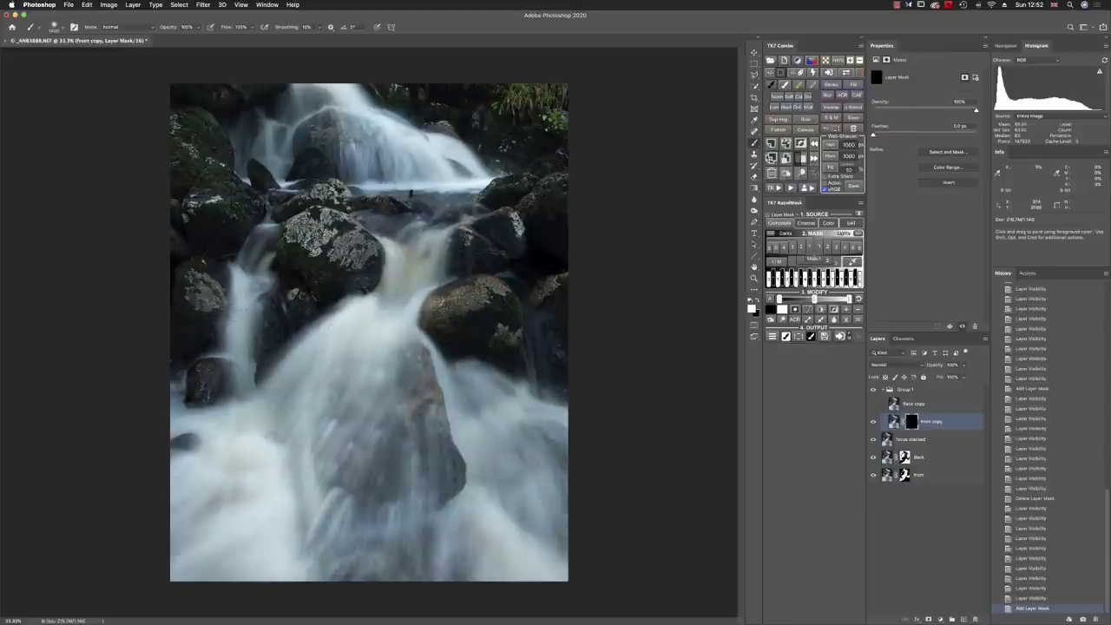
{"action": "left_click_drag", "start_coordinate": [180, 398], "coordinate": [205, 410]}
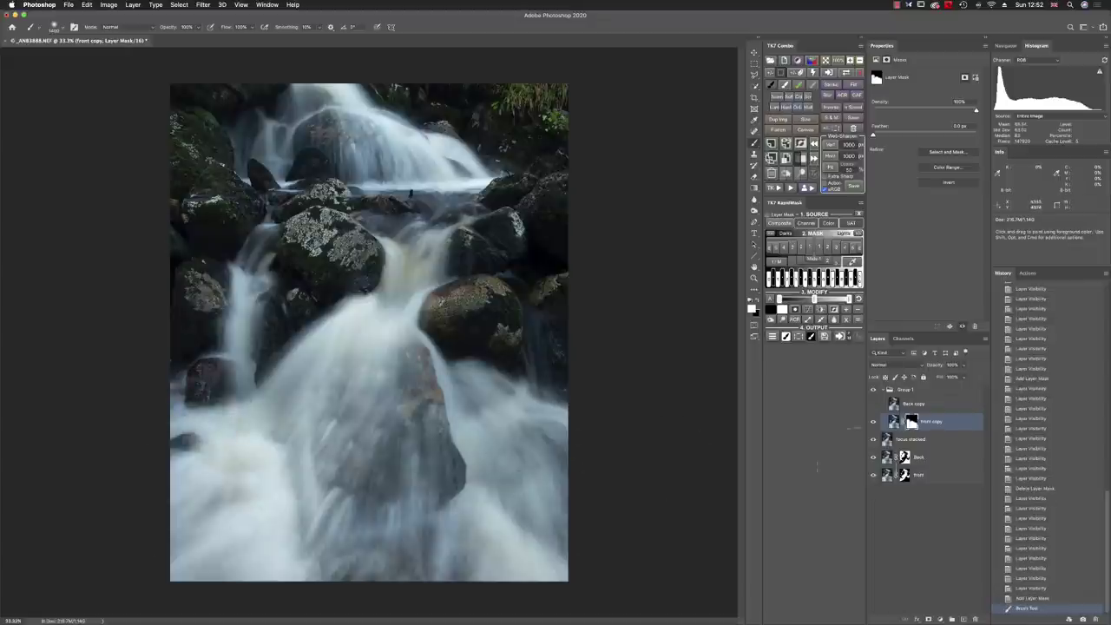
- Flip Back copy on and off repeatedly to judge its effect, then make it the active layer
{"action": "left_click", "coordinate": [872, 405]}
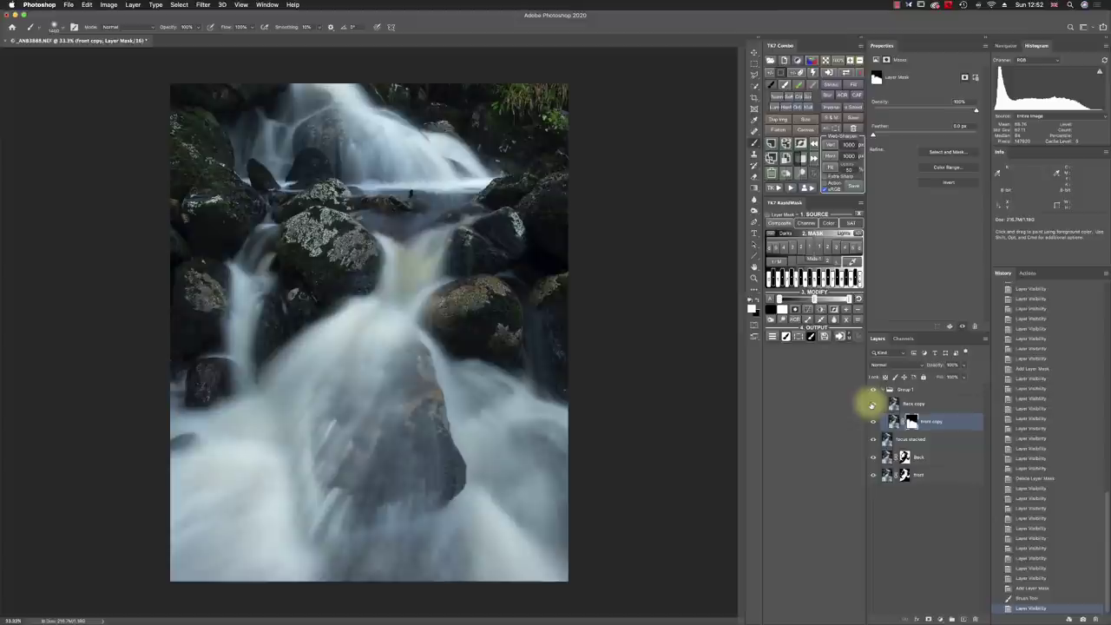
{"action": "left_click", "coordinate": [872, 404]}
{"action": "left_click", "coordinate": [872, 404]}
{"action": "left_click", "coordinate": [872, 404]}
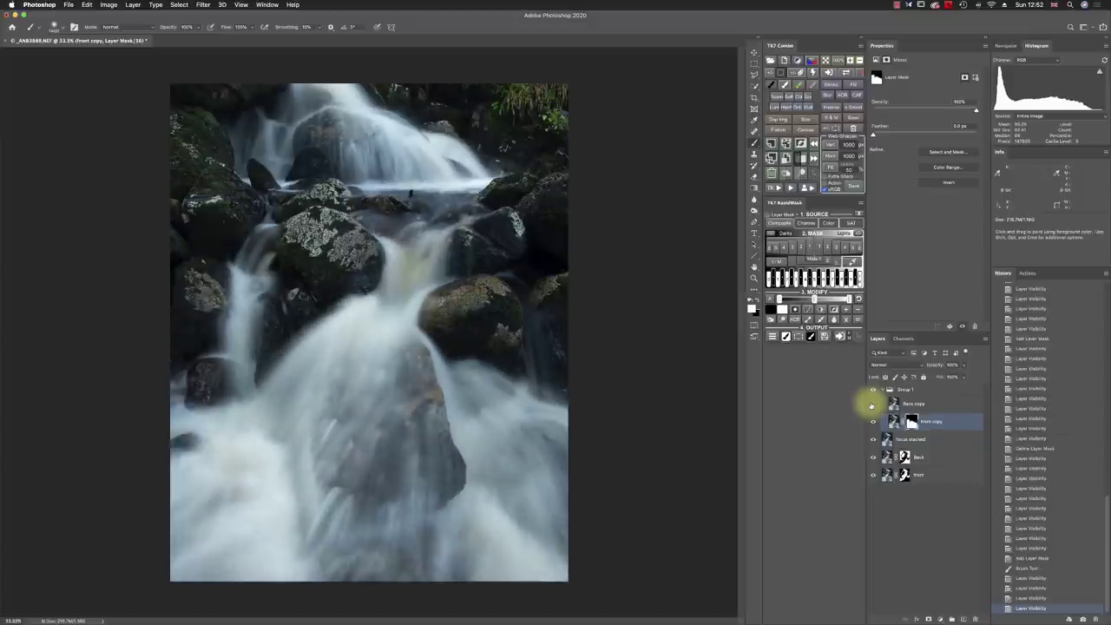
{"action": "left_click", "coordinate": [872, 405]}
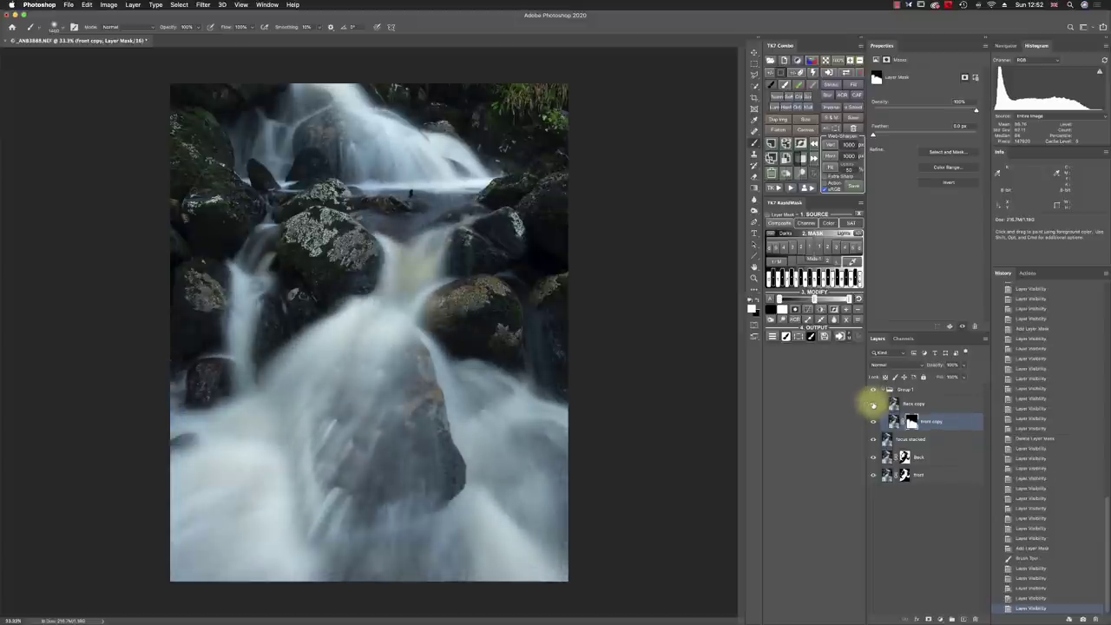
{"action": "left_click", "coordinate": [872, 405]}
{"action": "left_click", "coordinate": [872, 404]}
{"action": "left_click", "coordinate": [873, 404]}
{"action": "left_click", "coordinate": [873, 405]}
{"action": "left_click", "coordinate": [873, 404]}
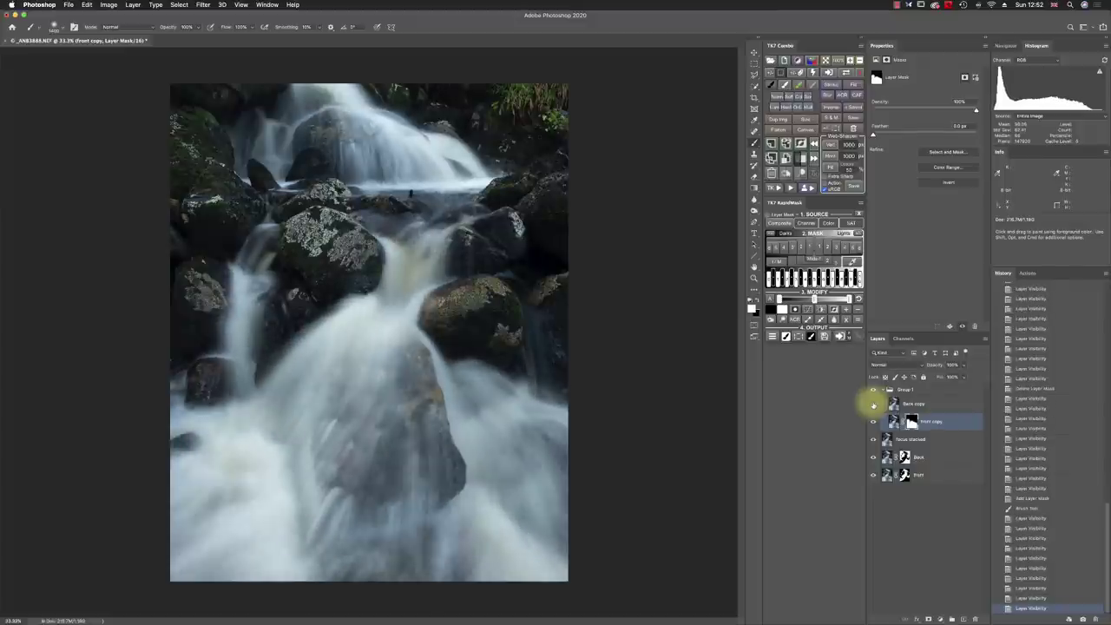
{"action": "left_click", "coordinate": [873, 404]}
{"action": "left_click", "coordinate": [893, 405]}
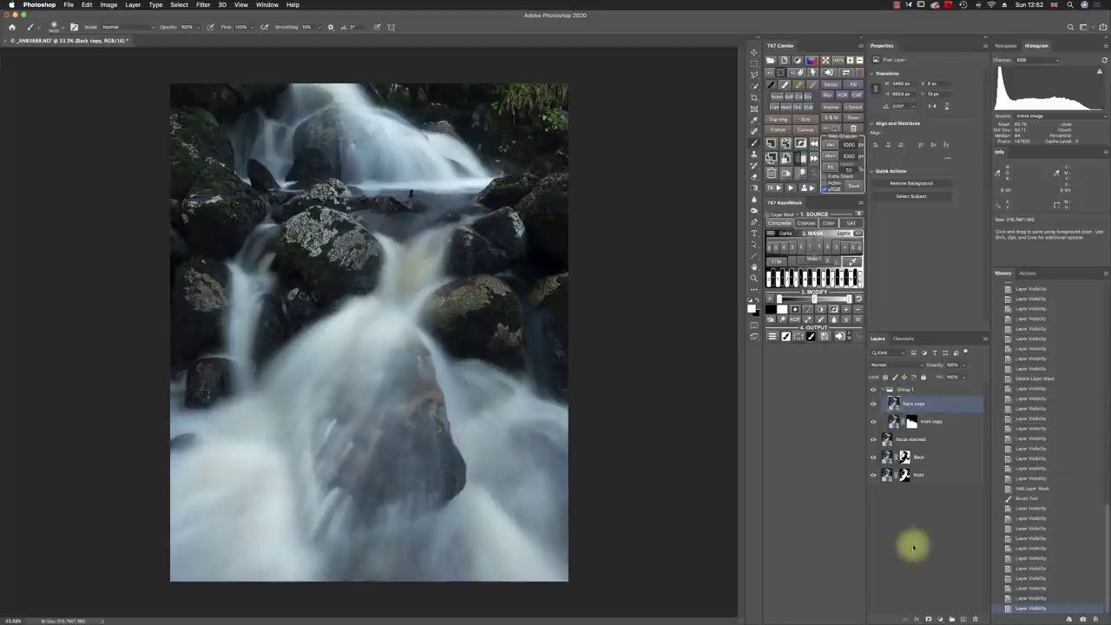
- Give Back copy a black layer mask and paint white over the upper-left falls to reveal its water
{"action": "left_click", "coordinate": [928, 618]}
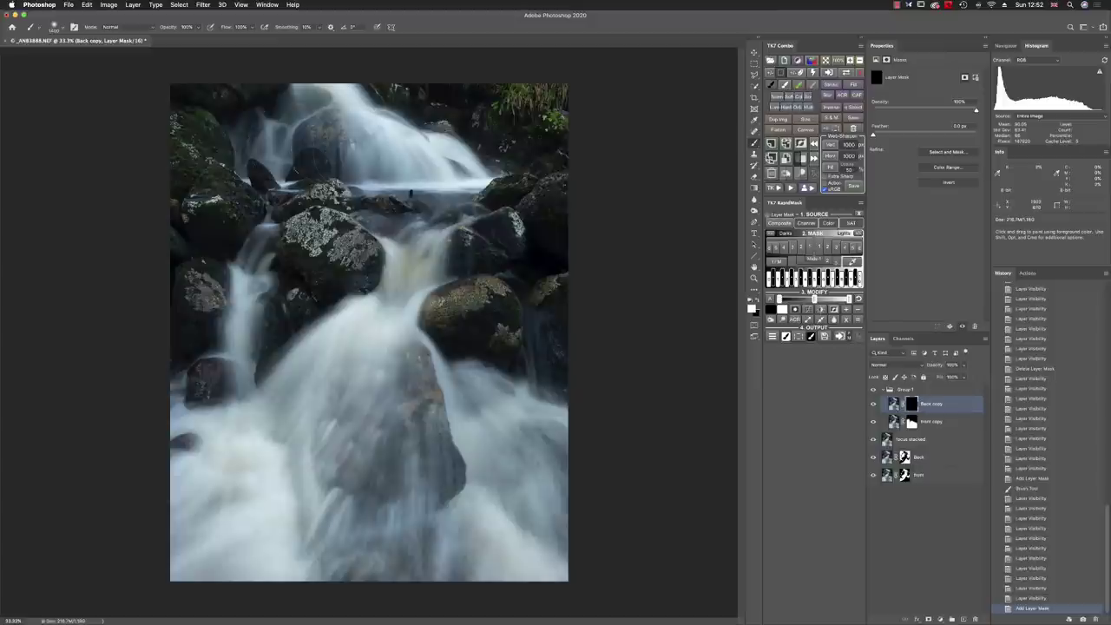
{"action": "left_click", "coordinate": [432, 145]}
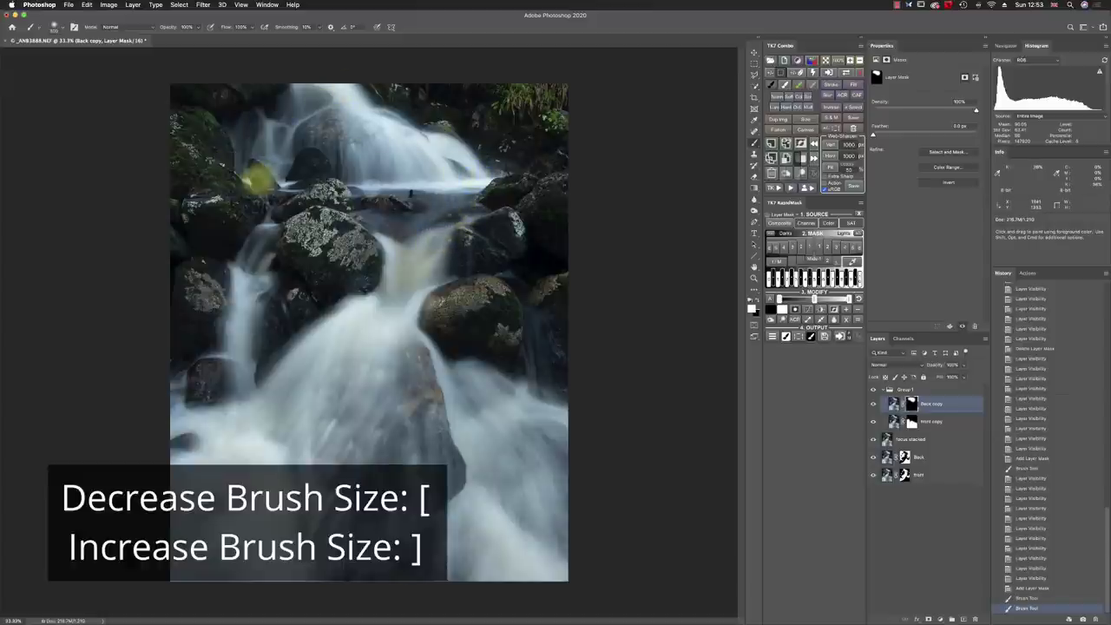
{"action": "left_click_drag", "start_coordinate": [276, 122], "coordinate": [278, 176]}
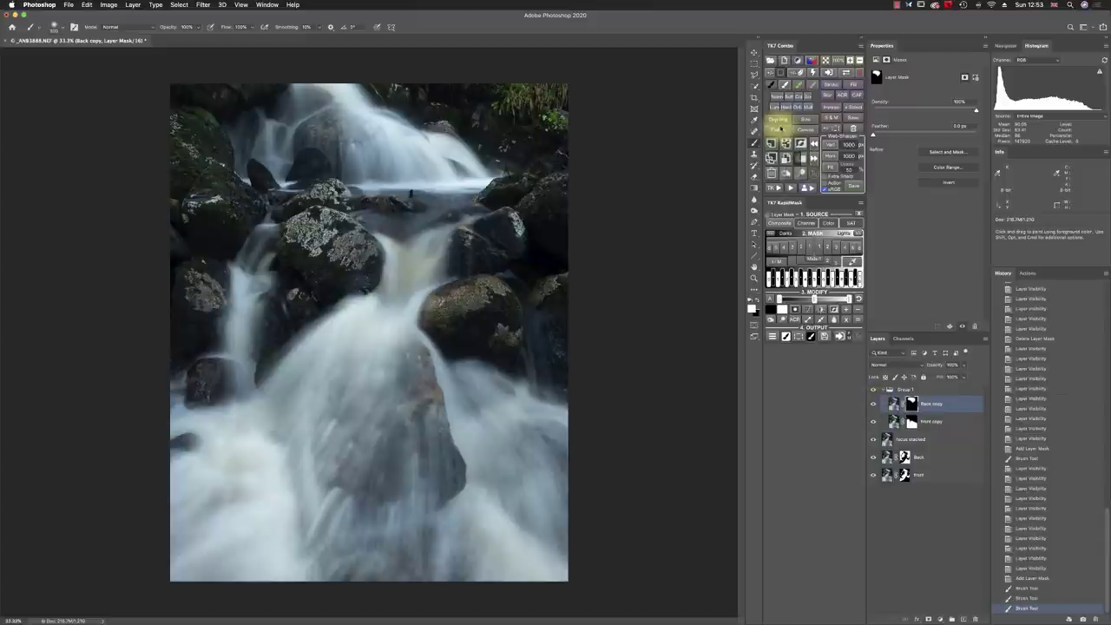
- Flatten the image so the composite returns to Lightroom as _ANB3890-Edit.tif
{"action": "left_click", "coordinate": [779, 128]}
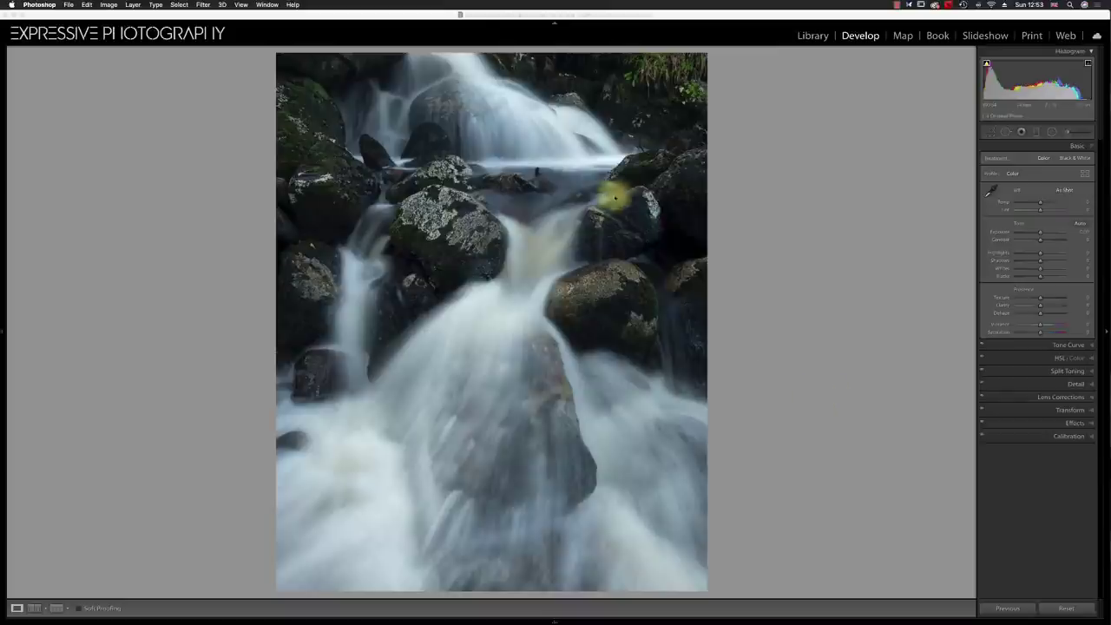
- Zoom the finished waterfall to 1:1 on the central rock, then back out to fit
{"action": "left_click", "coordinate": [437, 158]}
{"action": "left_click", "coordinate": [436, 176]}
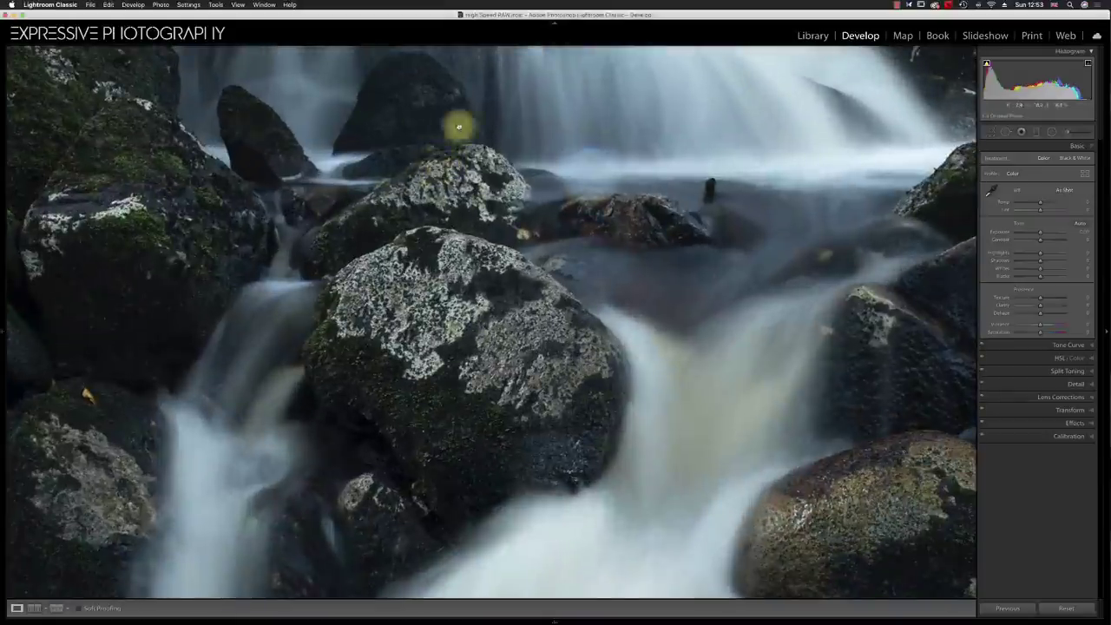
{"action": "left_click", "coordinate": [473, 241]}
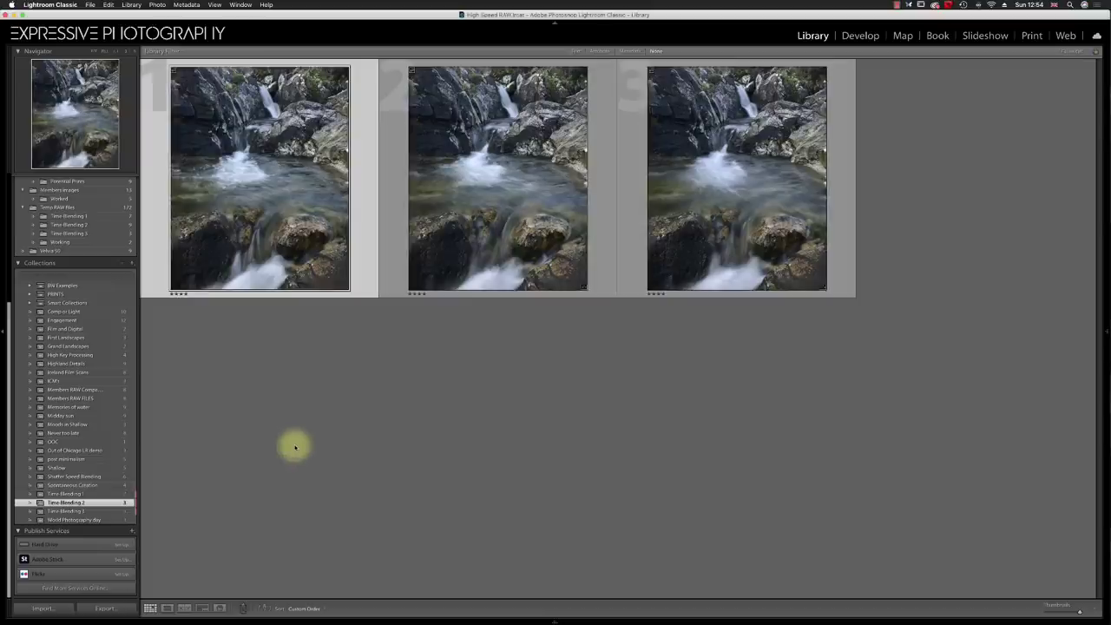
- Enlarge the grid thumbnails, hide the left panel, and open _ANB3960.NEF in Loupe view
{"action": "key", "text": "equal"}
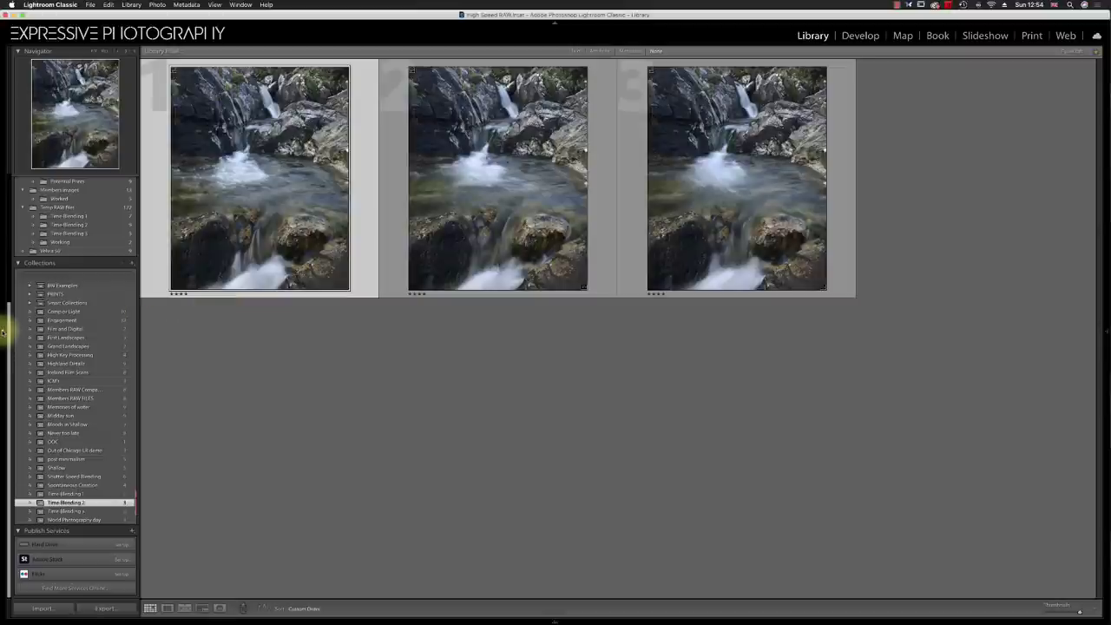
{"action": "key", "text": "Tab"}
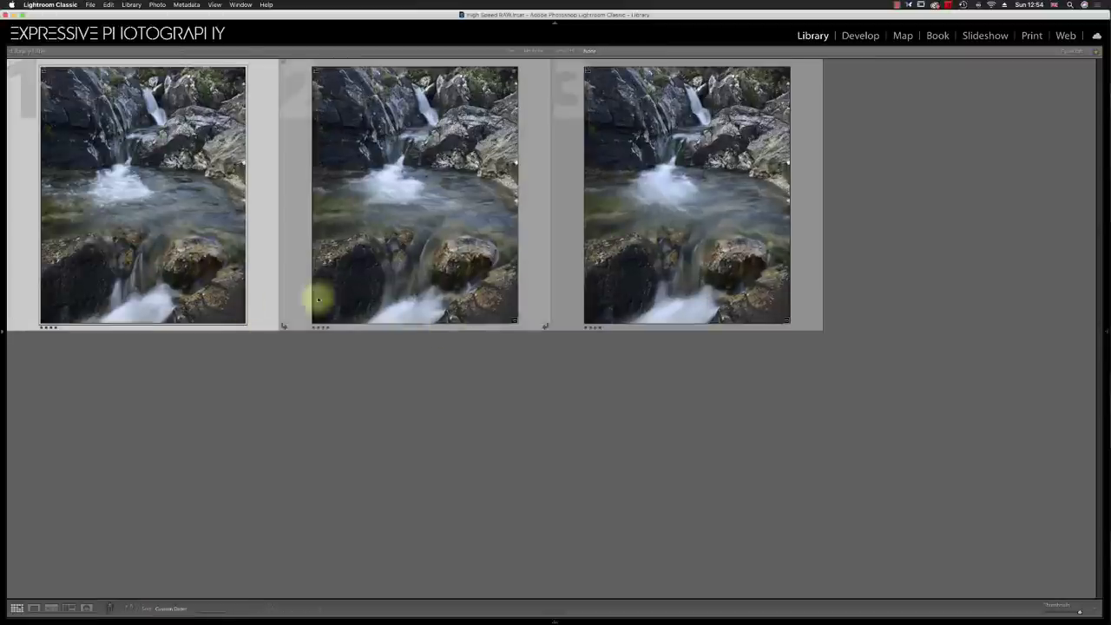
{"action": "double_click", "coordinate": [202, 261]}
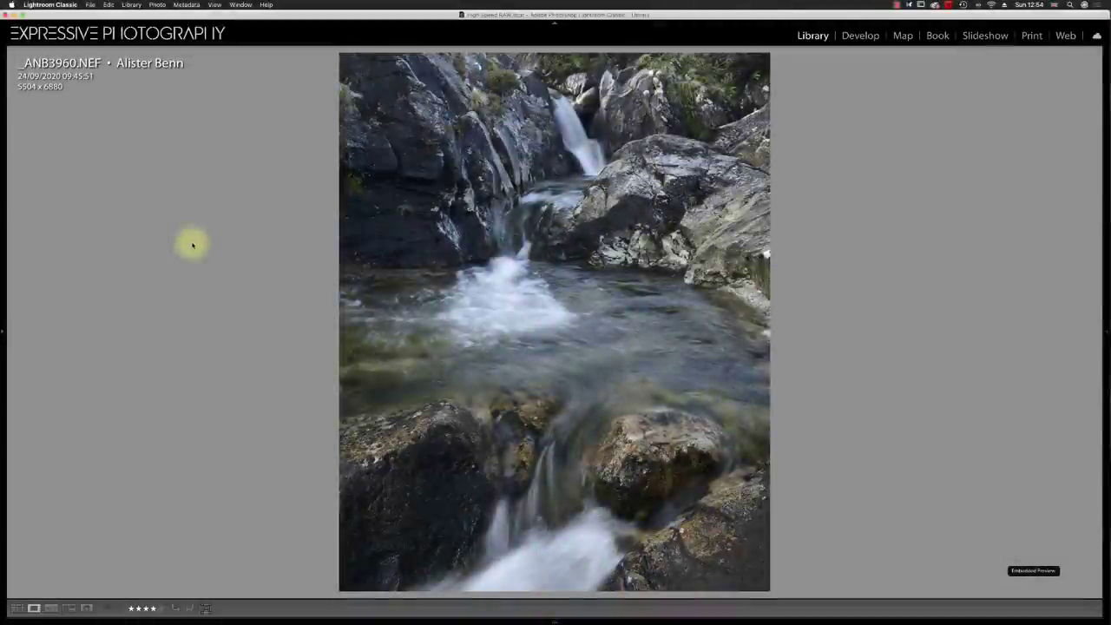
- Show photo info and flip between the 0.5 sec _ANB3957, 1.0 sec _ANB3958 and 1/4 sec _ANB3960 frames
{"action": "key", "text": "i"}
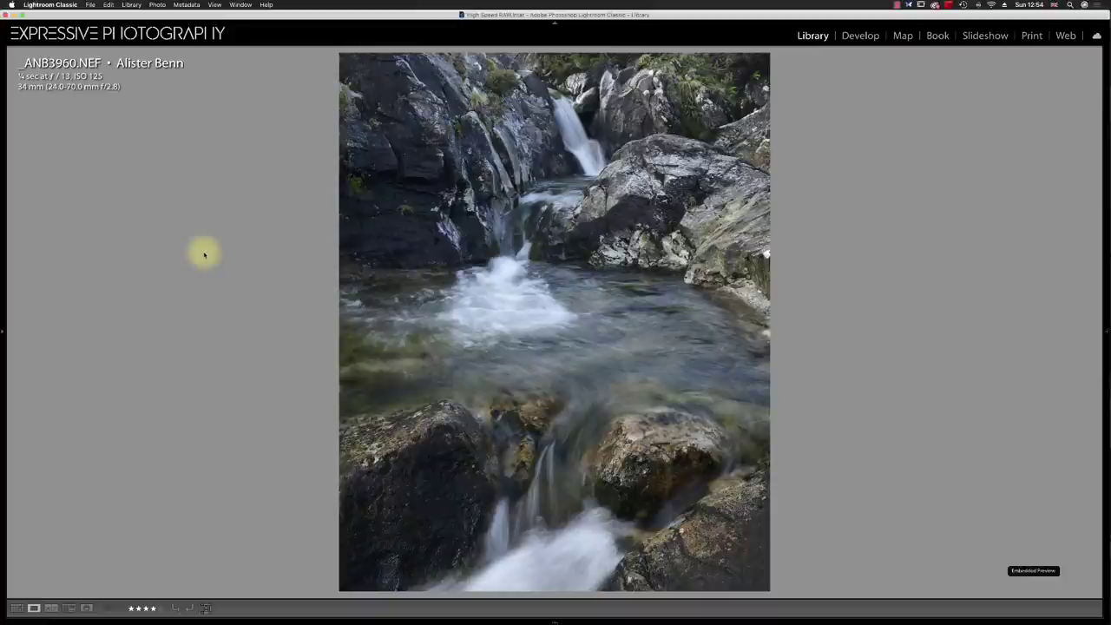
{"action": "key", "text": "Left"}
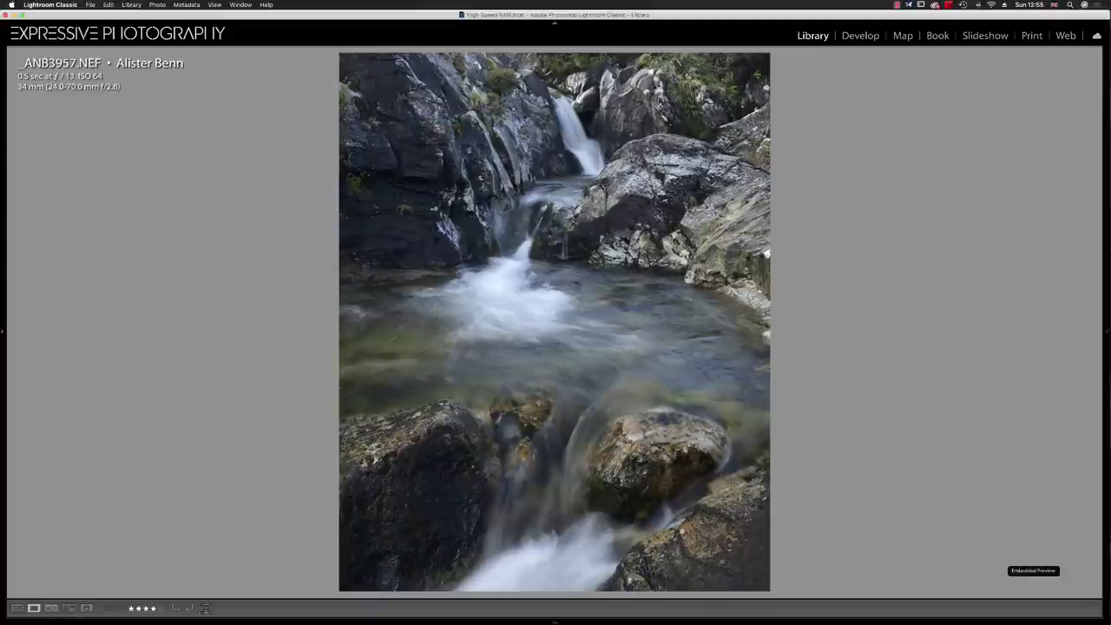
{"action": "key", "text": "Right"}
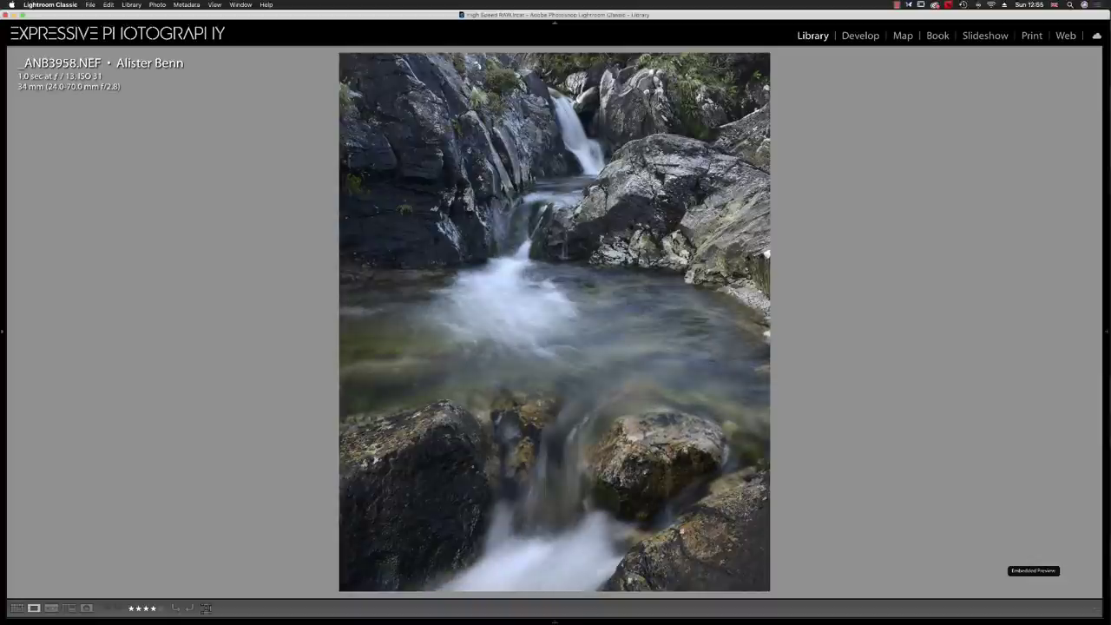
{"action": "key", "text": "Right"}
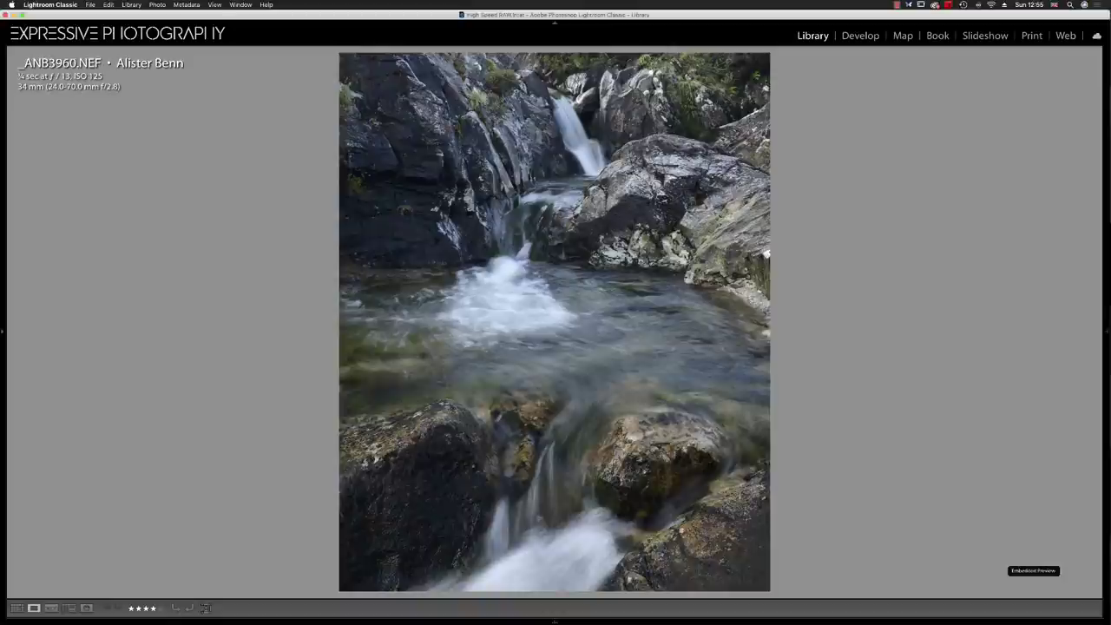
{"action": "key", "text": "Left"}
{"action": "key", "text": "Left"}
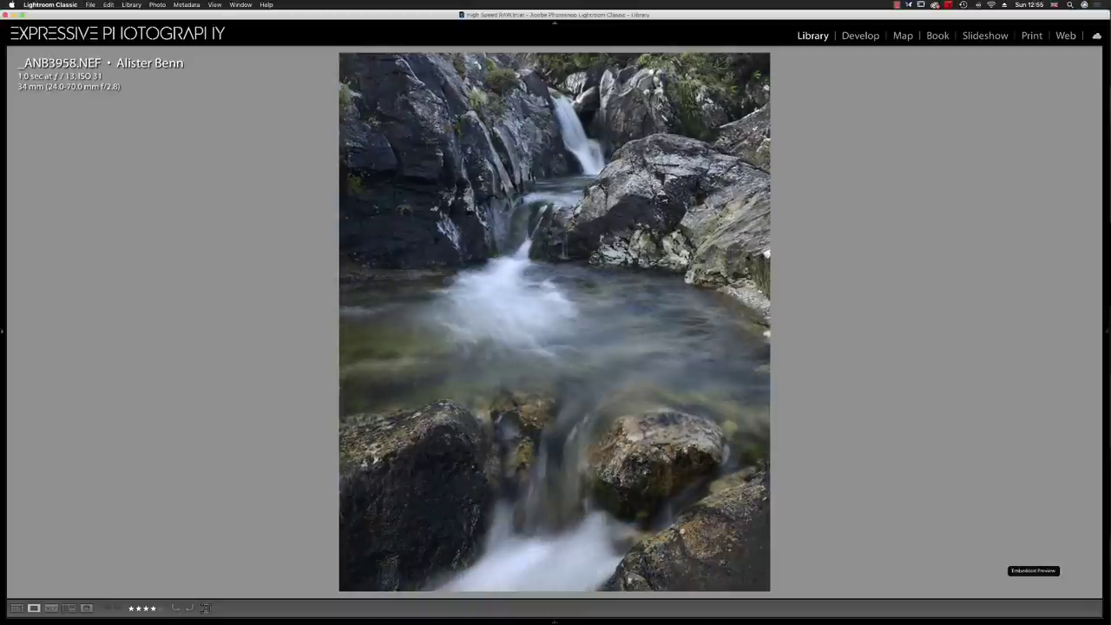
{"action": "key", "text": "Left"}
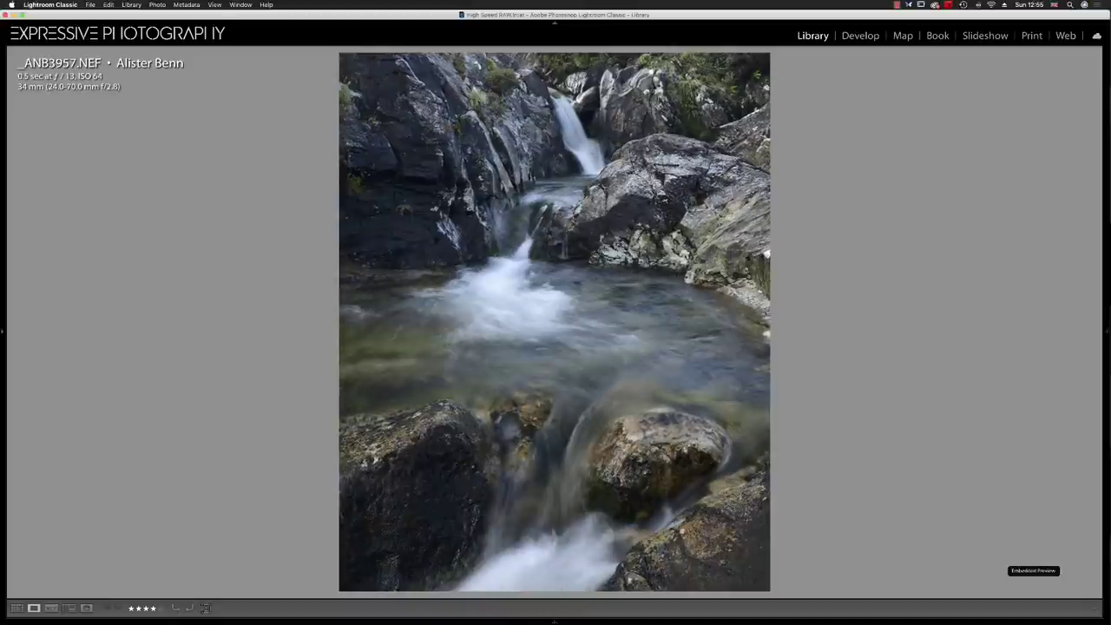
{"action": "key", "text": "Right"}
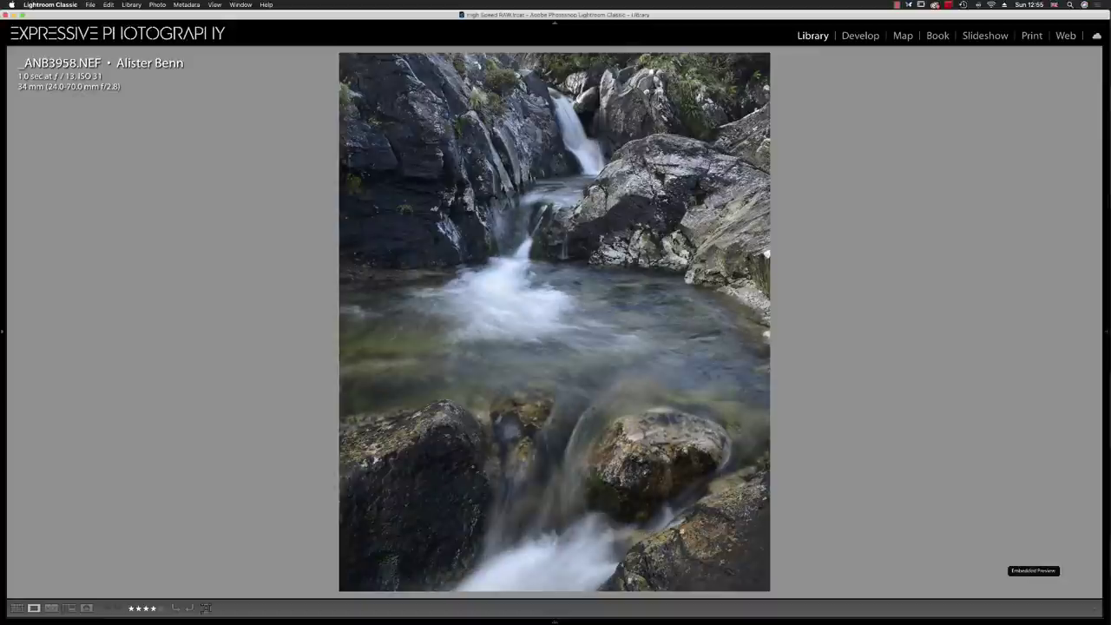
{"action": "key", "text": "Right"}
{"action": "key", "text": "Right"}
{"action": "key", "text": "Right"}
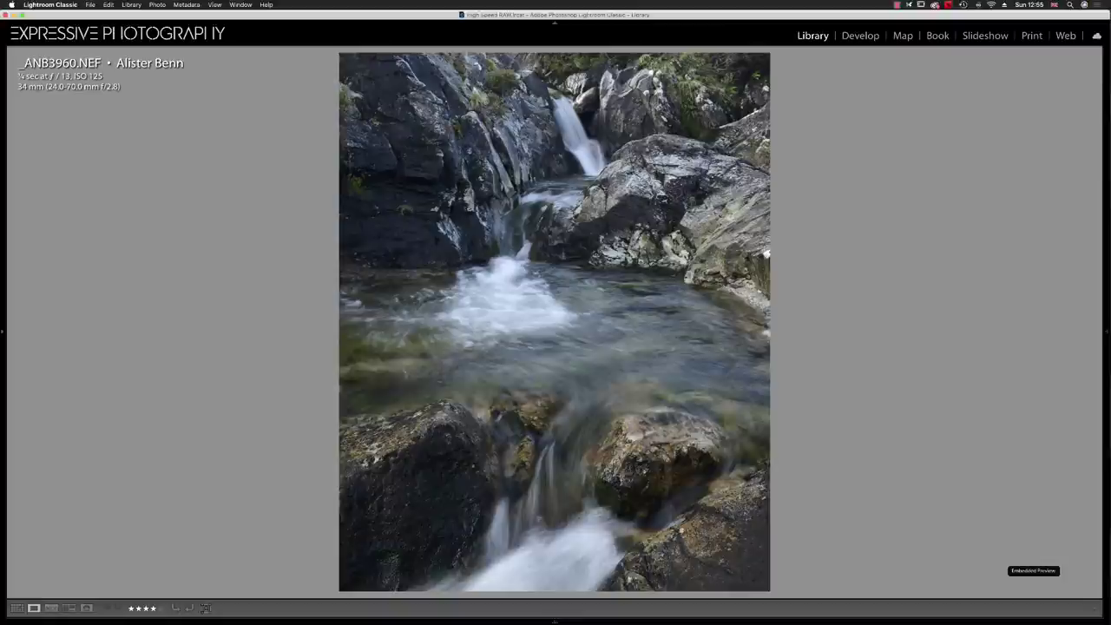
{"action": "key", "text": "Left"}
{"action": "key", "text": "Left"}
{"action": "key", "text": "Left"}
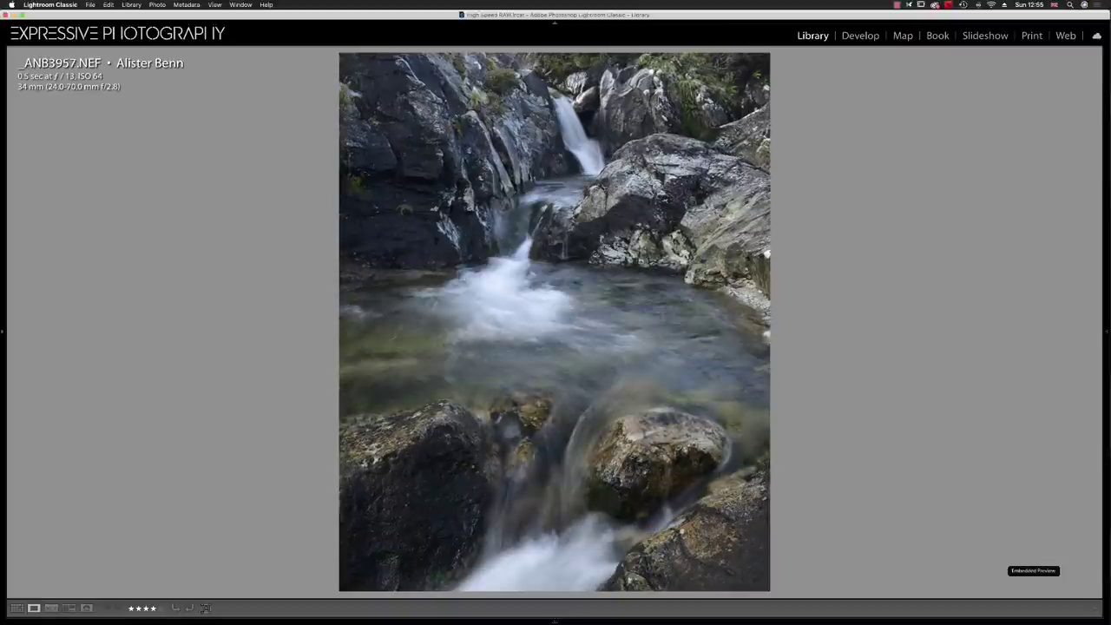
{"action": "key", "text": "Right"}
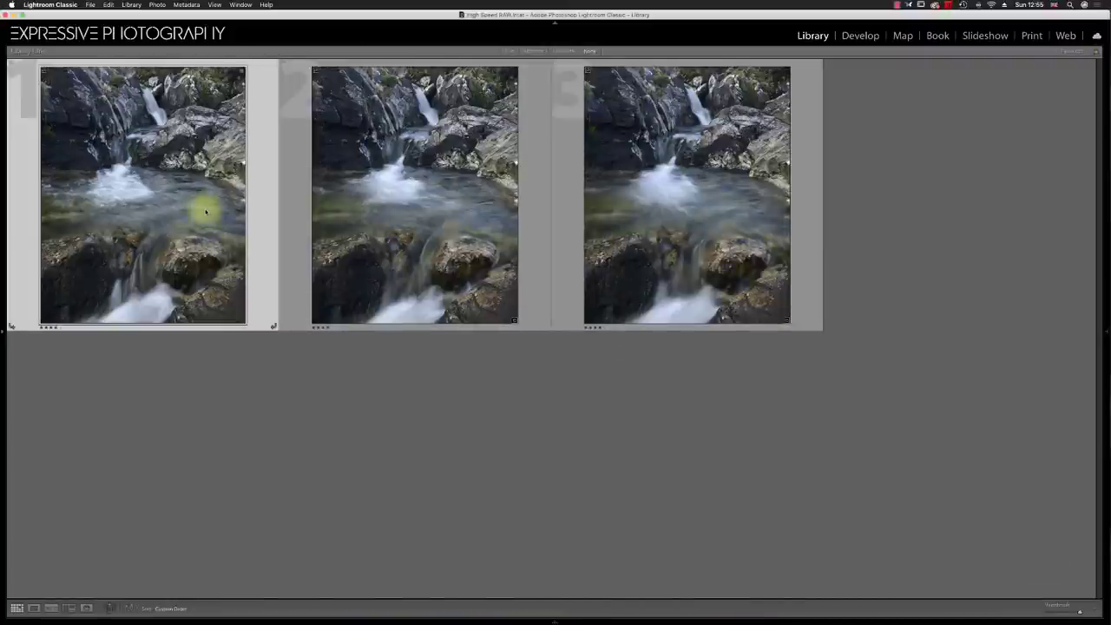
- Select all three pool frames and bring them into Develop together
{"action": "left_click", "coordinate": [639, 213], "text": "super"}
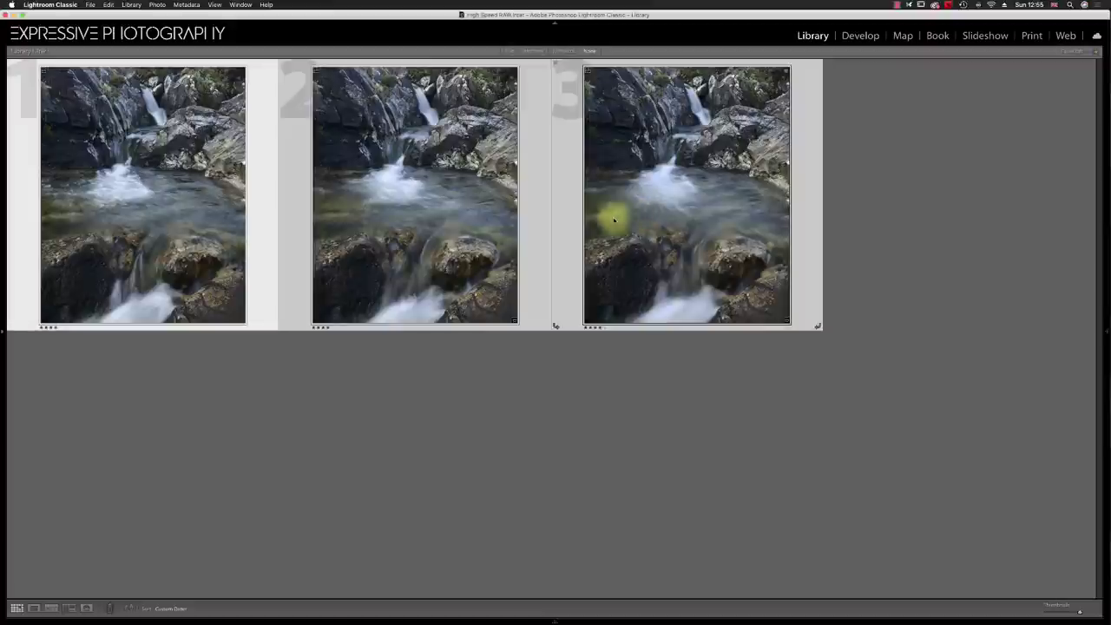
{"action": "double_click", "coordinate": [194, 205]}
{"action": "key", "text": "d"}
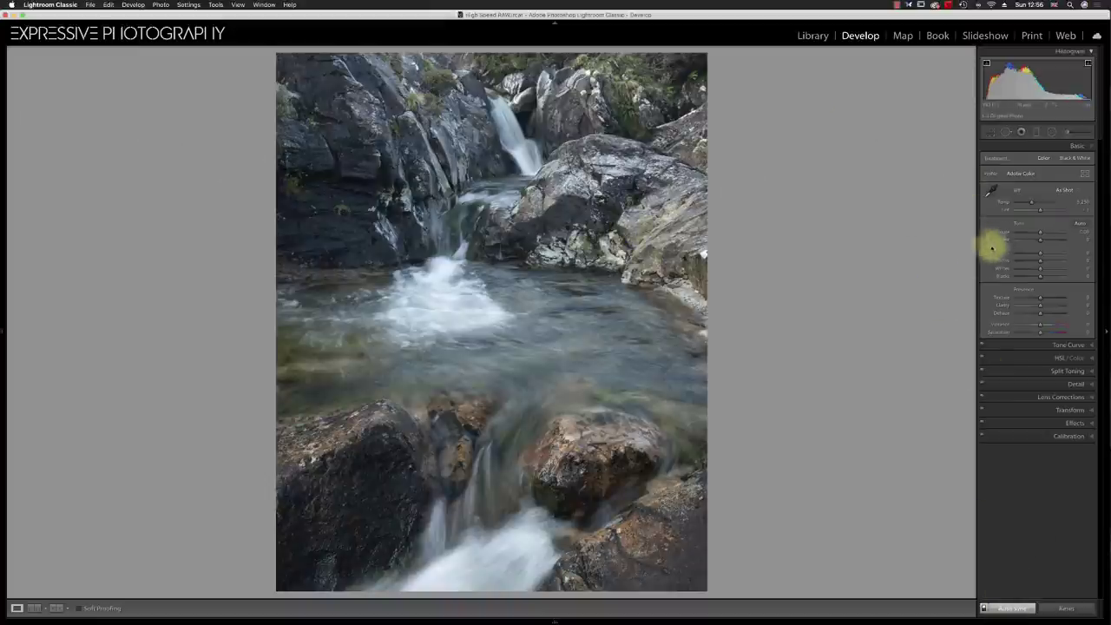
- Lower exposure and highlights, raise Whites to +42, and set Temp to 5,397 on all three frames
{"action": "left_click_drag", "start_coordinate": [1040, 233], "coordinate": [1035, 234]}
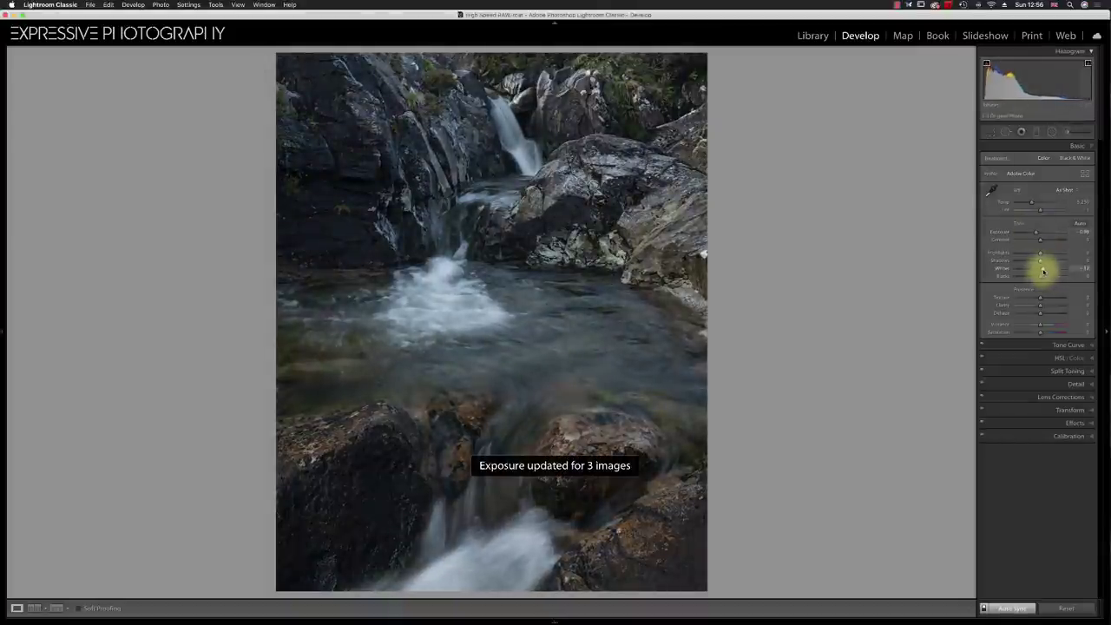
{"action": "left_click_drag", "start_coordinate": [1043, 272], "coordinate": [1048, 272]}
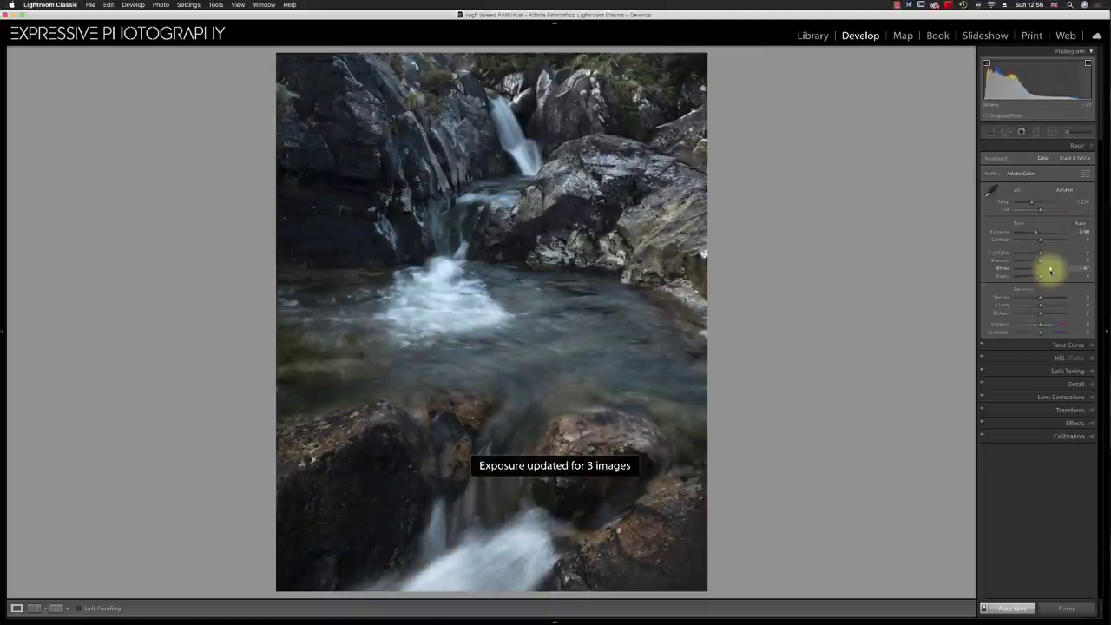
{"action": "left_click_drag", "start_coordinate": [1050, 271], "coordinate": [1050, 272]}
{"action": "left_click_drag", "start_coordinate": [1038, 252], "coordinate": [1037, 251]}
{"action": "left_click_drag", "start_coordinate": [1033, 203], "coordinate": [1032, 203]}
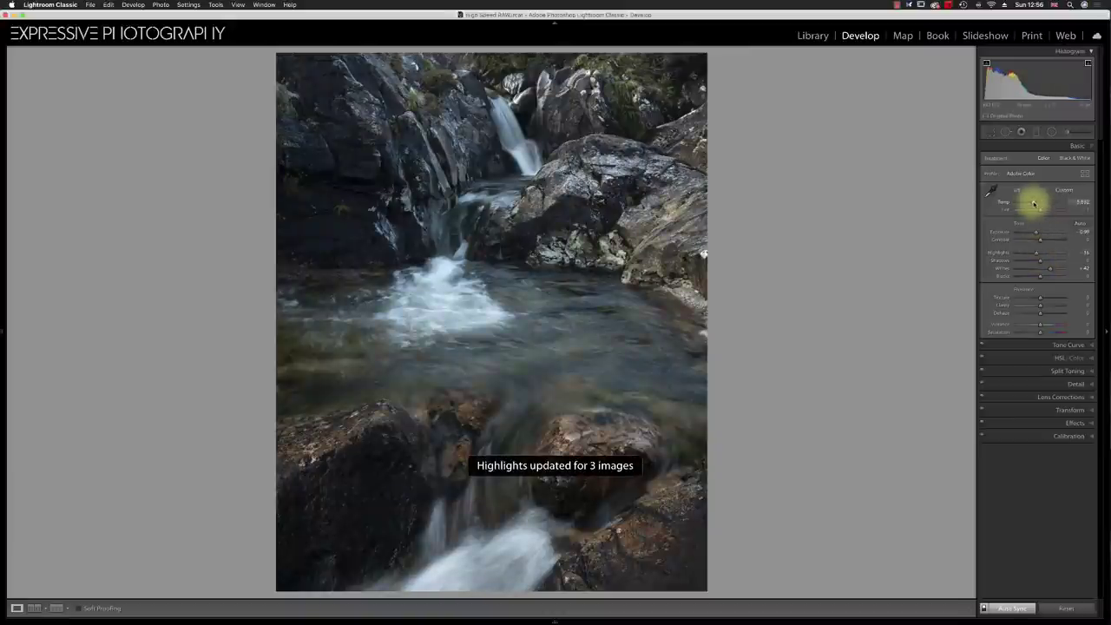
{"action": "left_click_drag", "start_coordinate": [1035, 204], "coordinate": [1034, 204]}
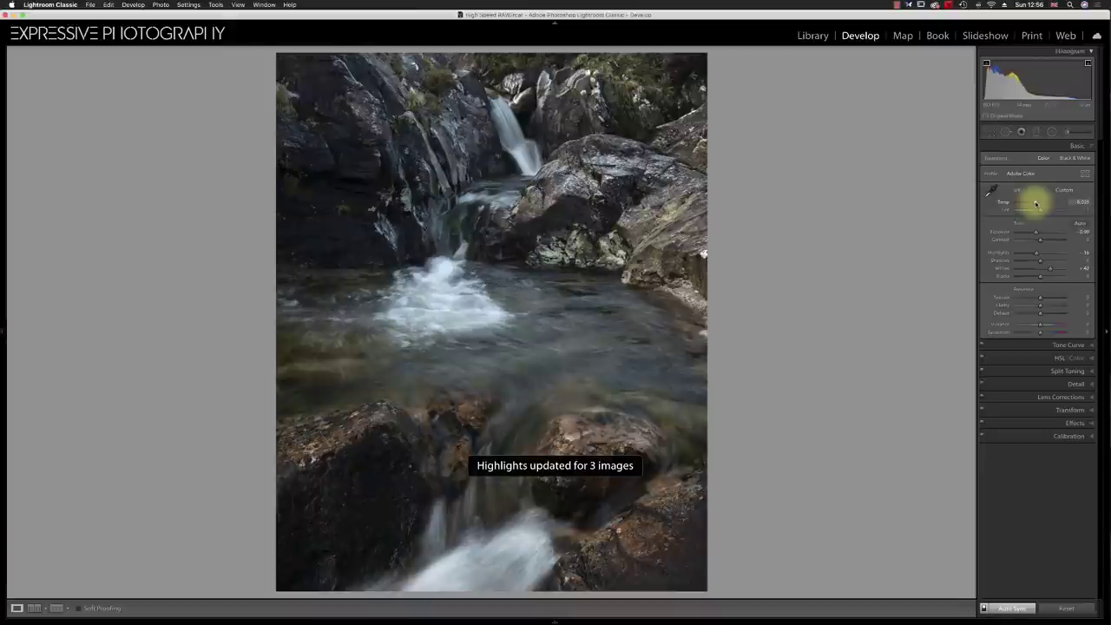
{"action": "left_click_drag", "start_coordinate": [1035, 203], "coordinate": [1033, 202]}
- Crop the frames in from the top-left corner and right edge, then apply the crop
{"action": "left_click", "coordinate": [988, 131]}
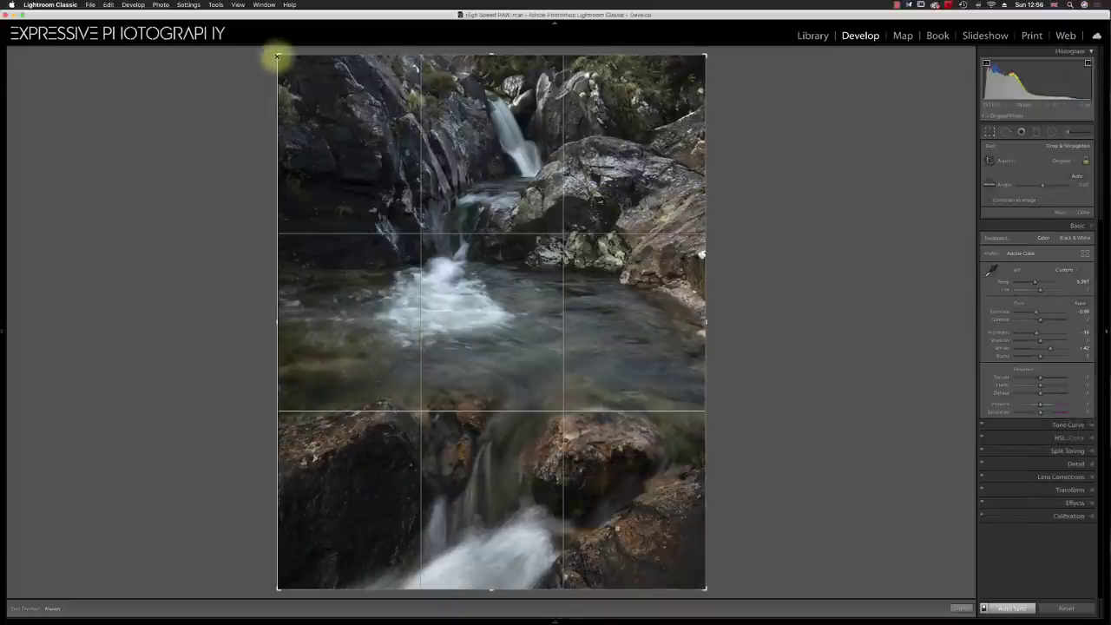
{"action": "left_click_drag", "start_coordinate": [278, 57], "coordinate": [300, 73]}
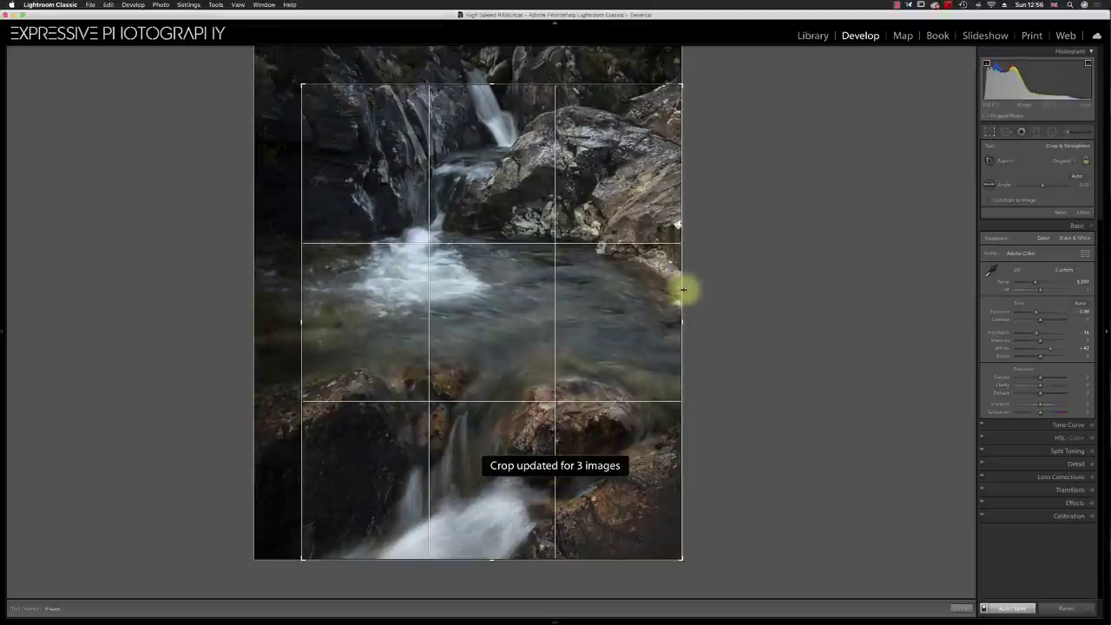
{"action": "left_click_drag", "start_coordinate": [681, 320], "coordinate": [676, 318]}
{"action": "left_click_drag", "start_coordinate": [634, 367], "coordinate": [635, 365]}
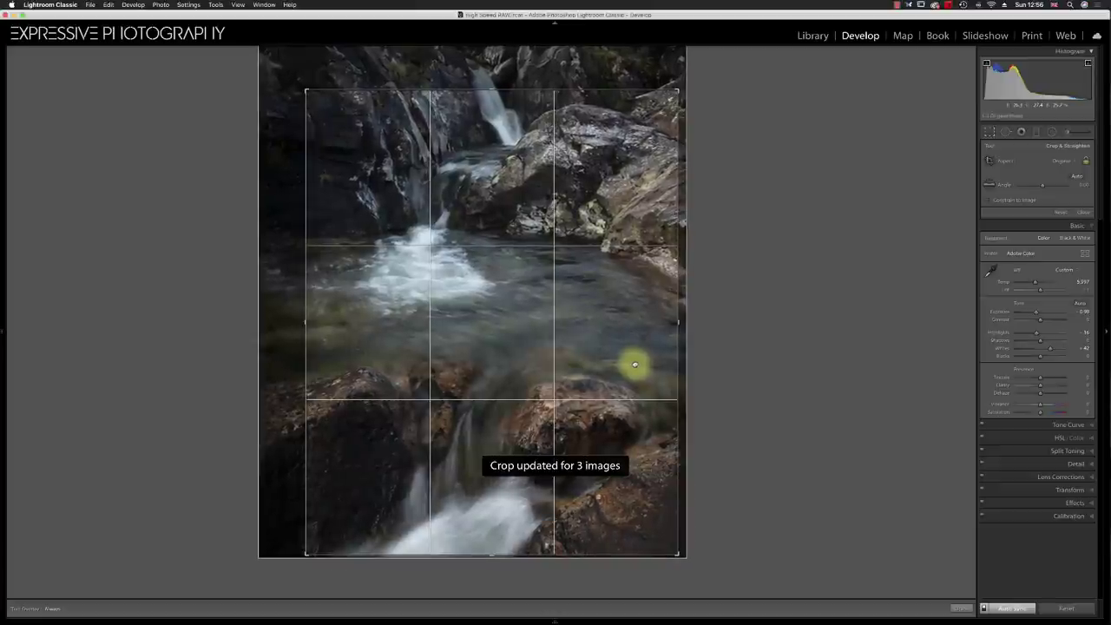
{"action": "key", "text": "r"}
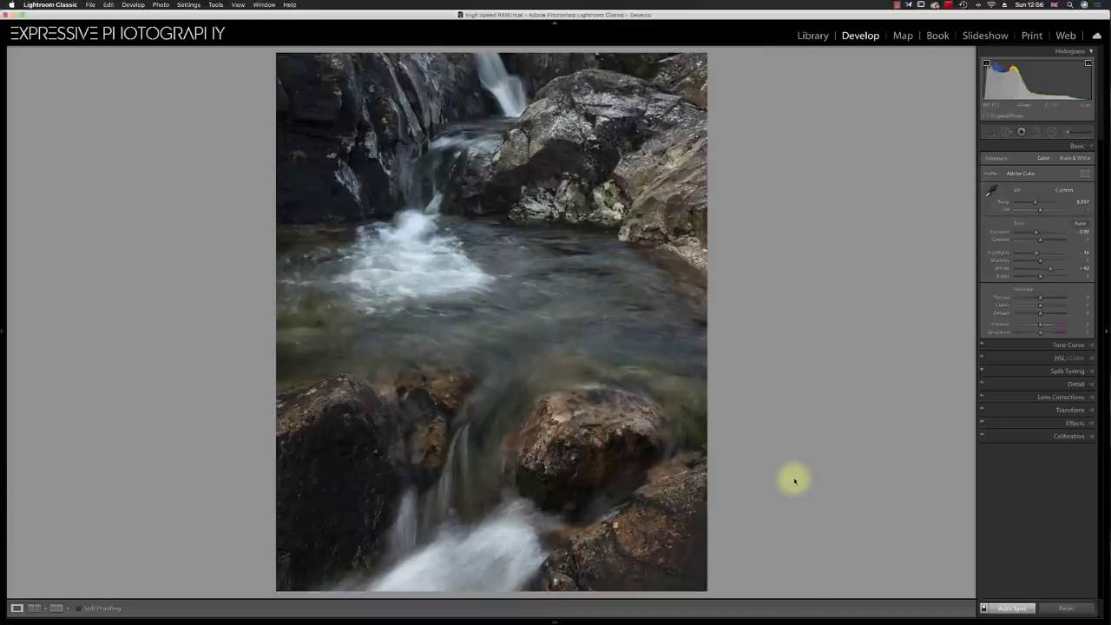
- Step through the synced frames to check the crop on each
{"action": "key", "text": "Right"}
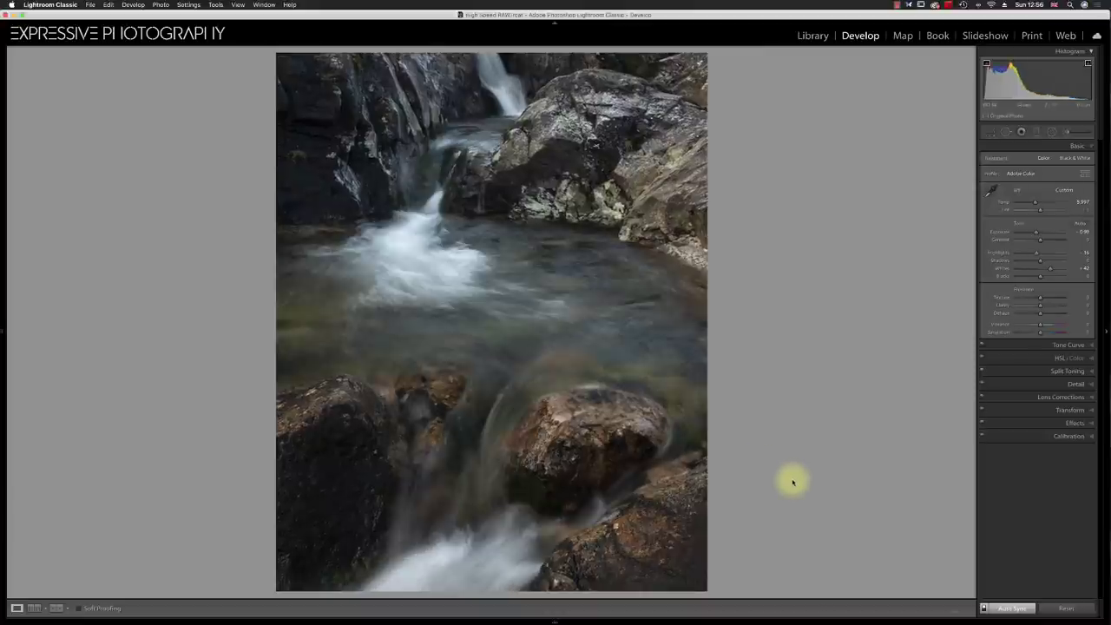
{"action": "key", "text": "Right"}
{"action": "key", "text": "Right"}
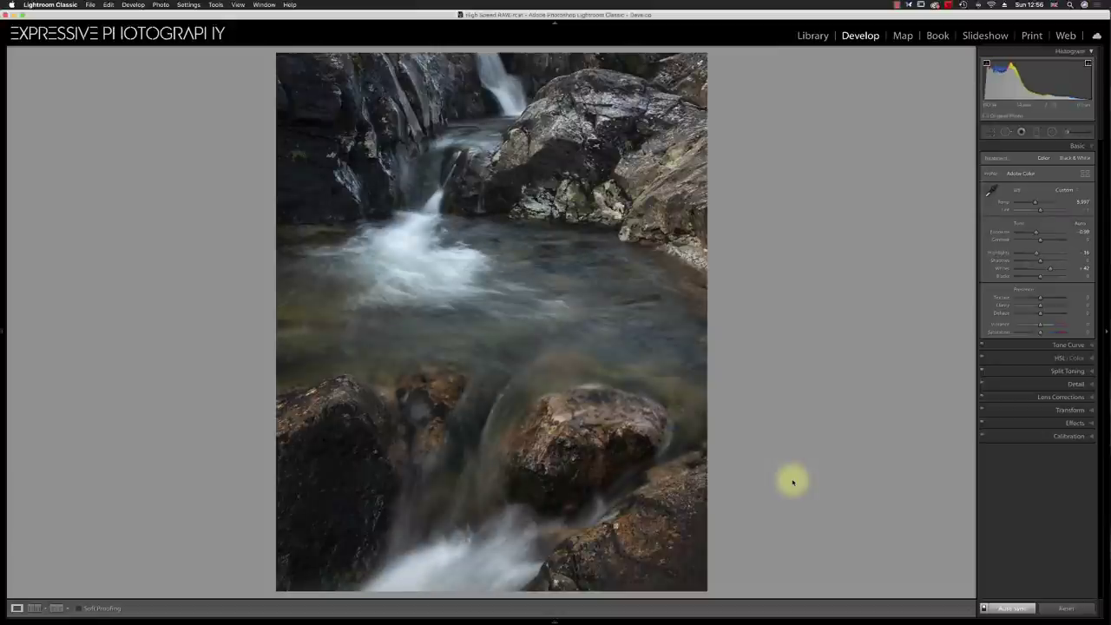
{"action": "key", "text": "Right"}
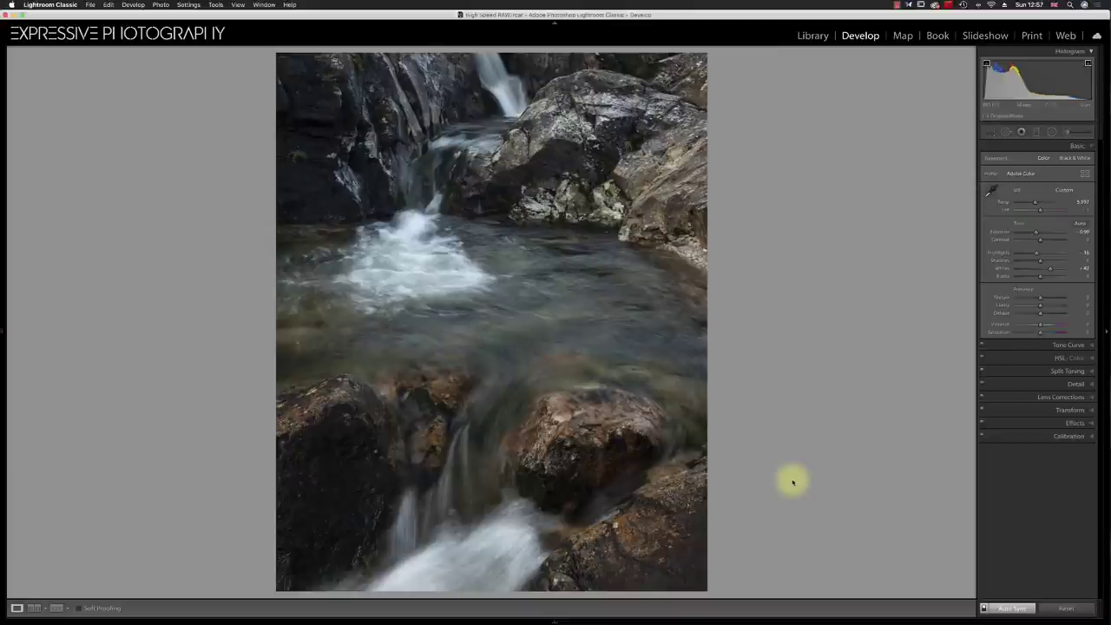
- Open the three grid frames as layers of one Photoshop document and close the leftover Load Layers tab
{"action": "key", "text": "g"}
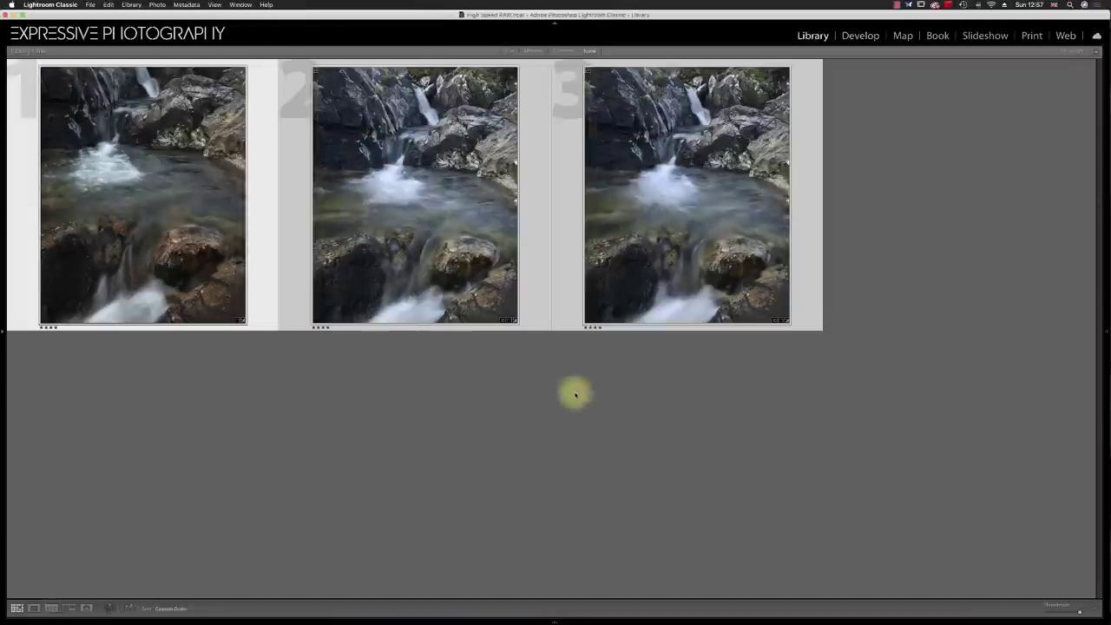
{"action": "right_click", "coordinate": [191, 212]}
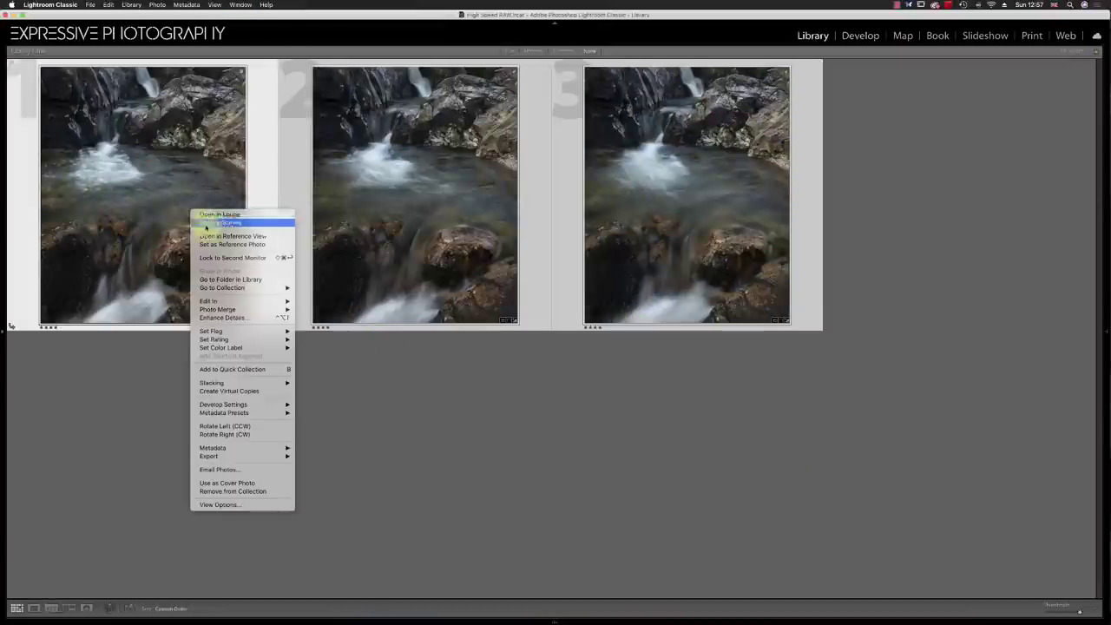
{"action": "mouse_move", "coordinate": [270, 304]}
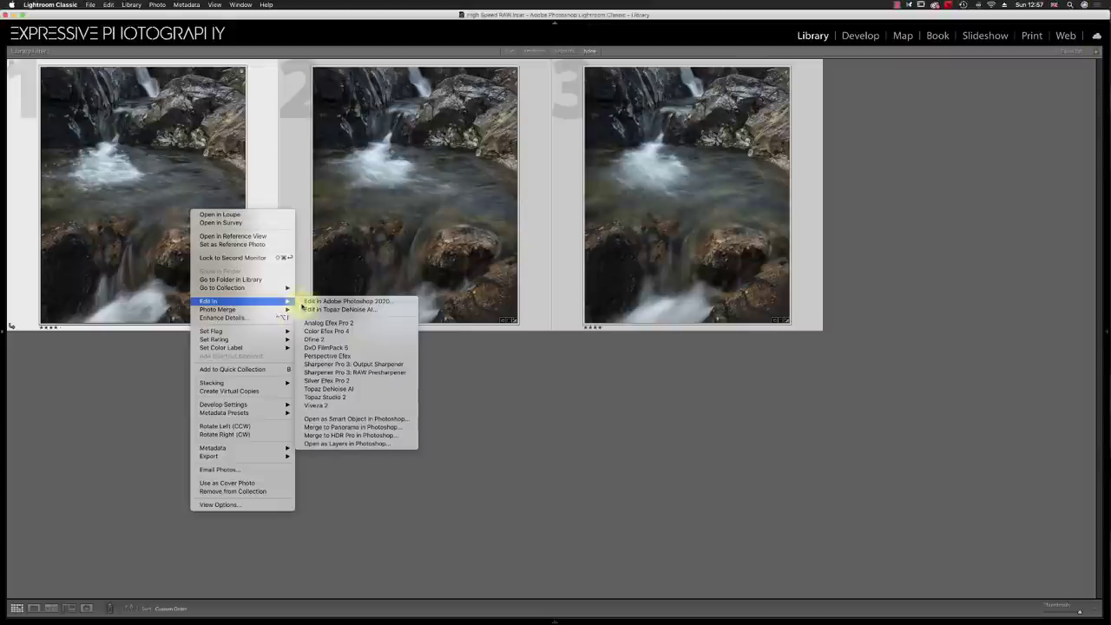
{"action": "left_click", "coordinate": [325, 443]}
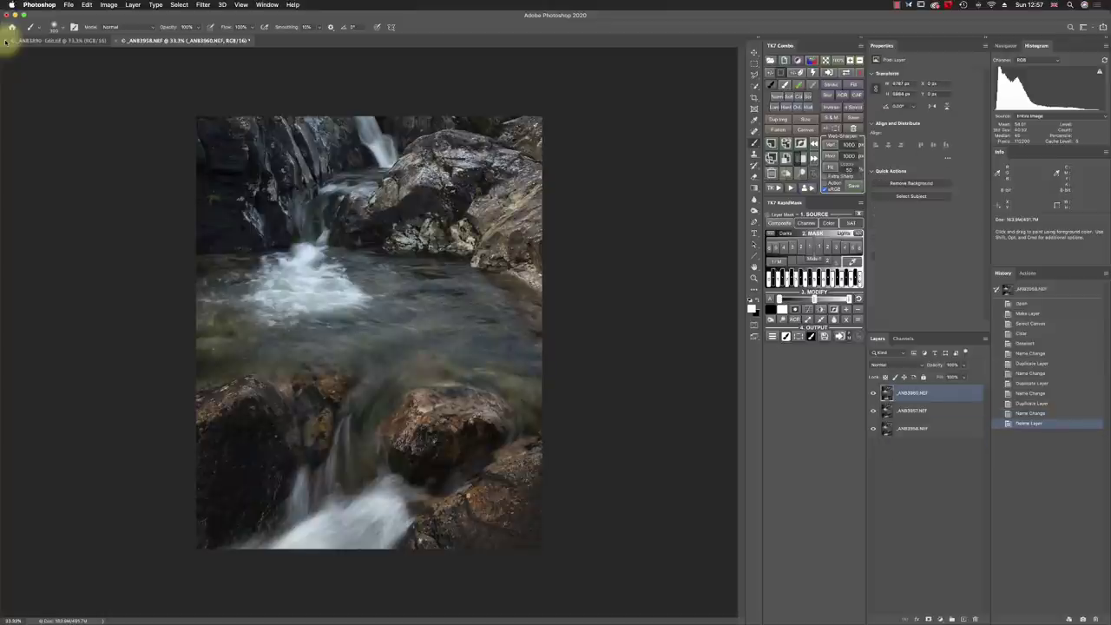
{"action": "left_click", "coordinate": [7, 42]}
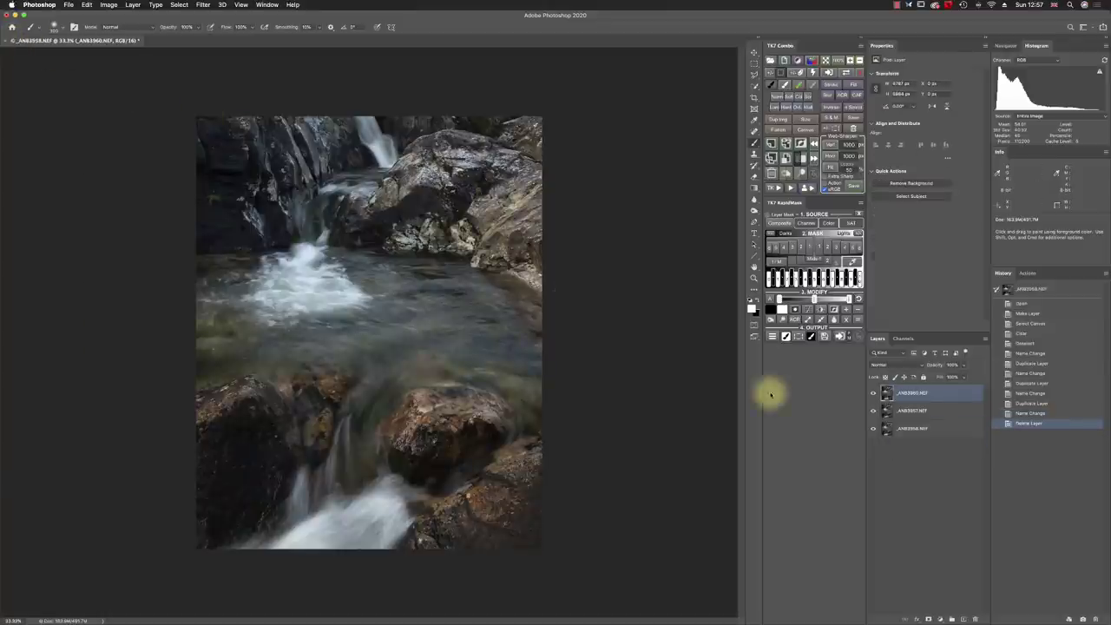
{"action": "left_click", "coordinate": [872, 394]}
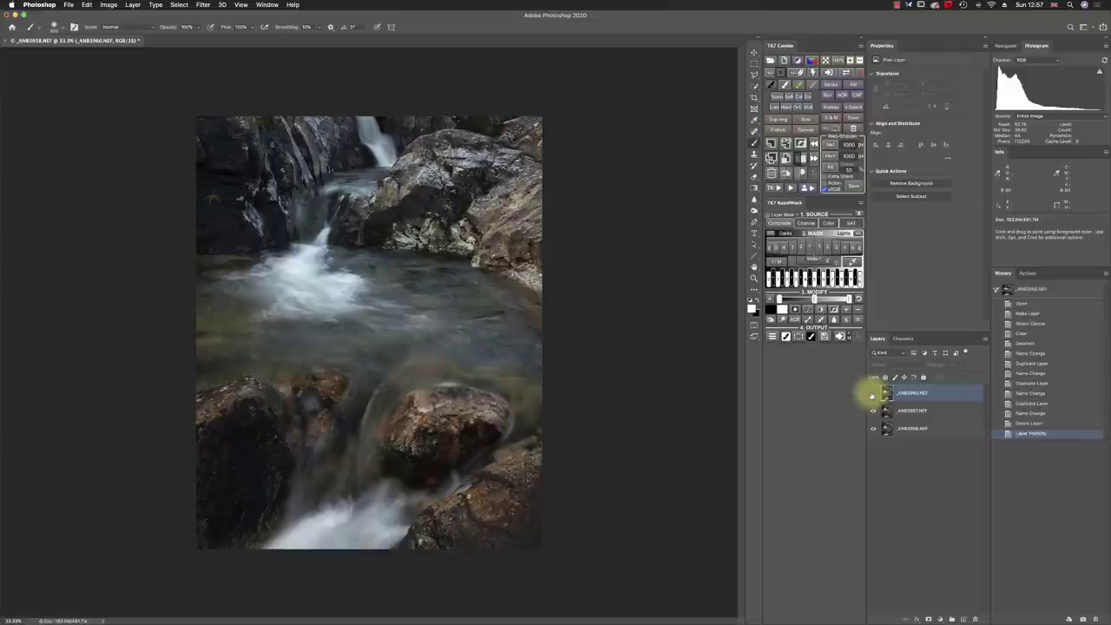
{"action": "left_click", "coordinate": [872, 394]}
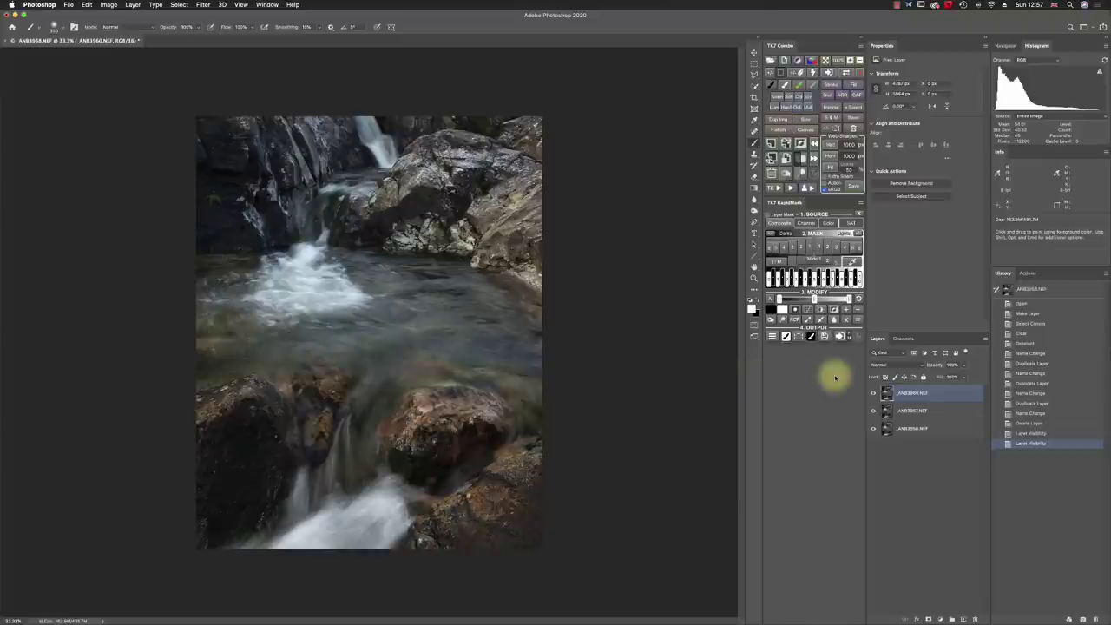
{"action": "key", "text": "super+equal"}
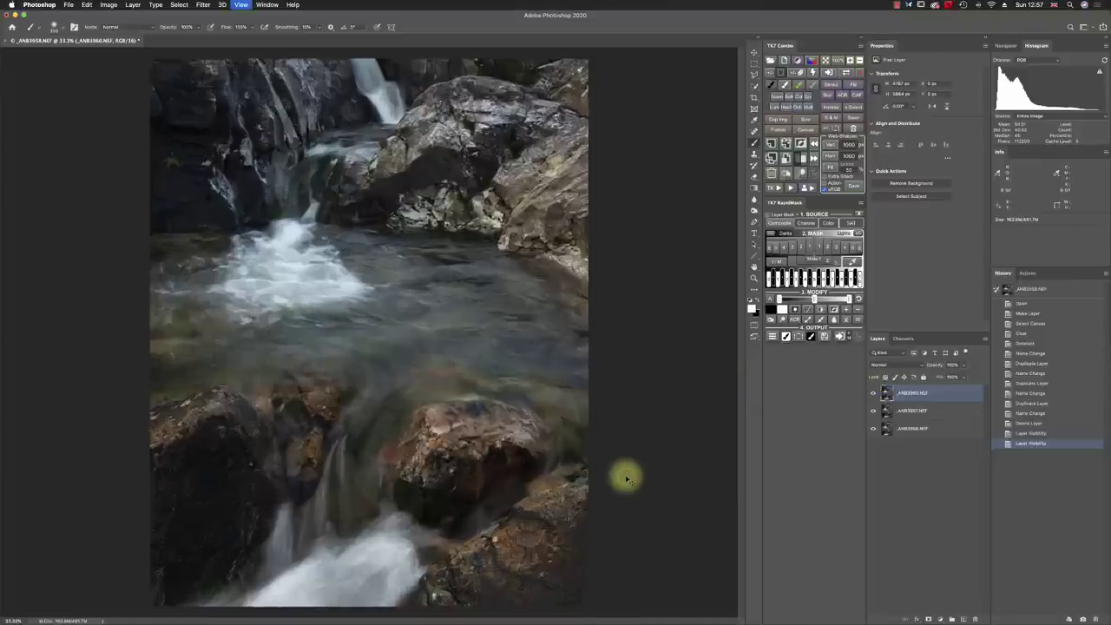
{"action": "left_click_drag", "start_coordinate": [605, 523], "coordinate": [459, 252]}
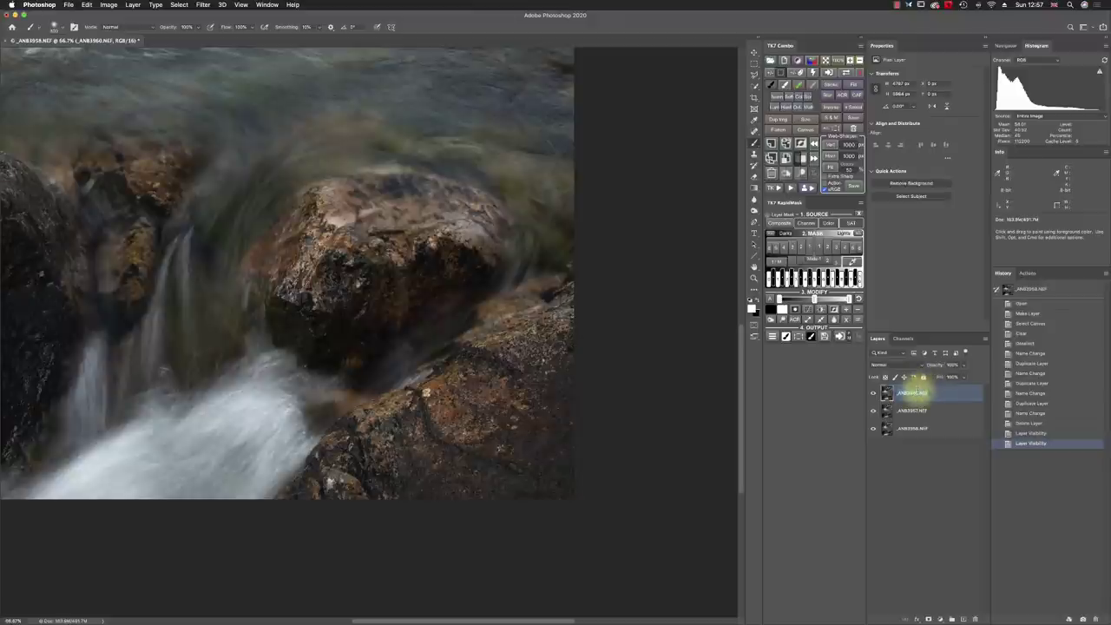
- Name the three exposure layers front, middle and back
{"action": "double_click", "coordinate": [911, 392]}
{"action": "type", "text": "front"}
{"action": "key", "text": "Return"}
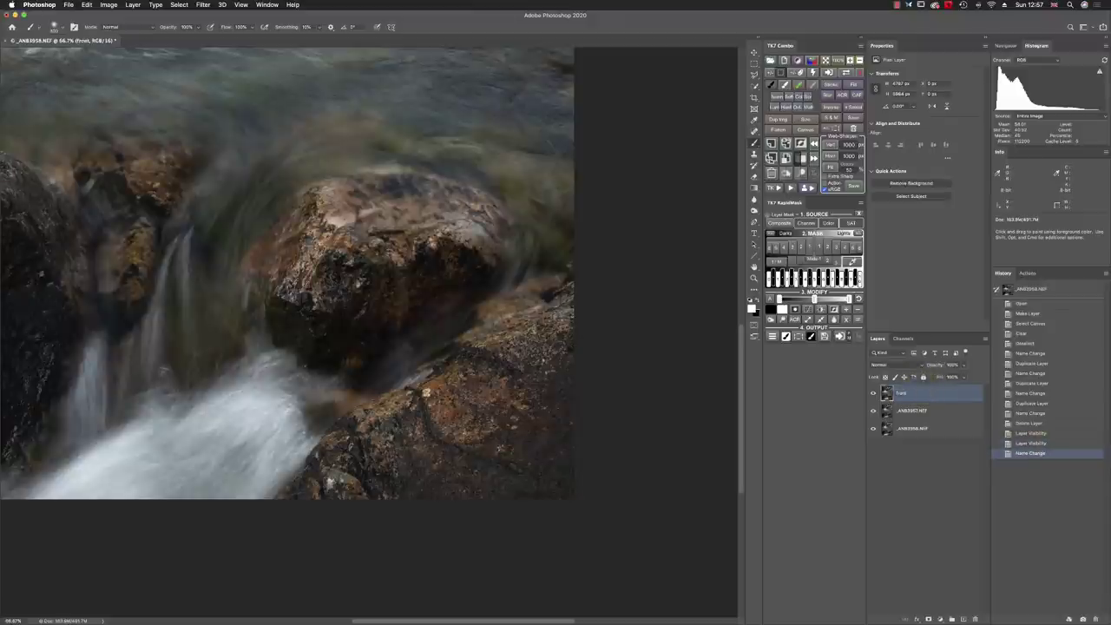
{"action": "left_click", "coordinate": [873, 392]}
{"action": "key", "text": "super+minus"}
{"action": "key", "text": "super+minus"}
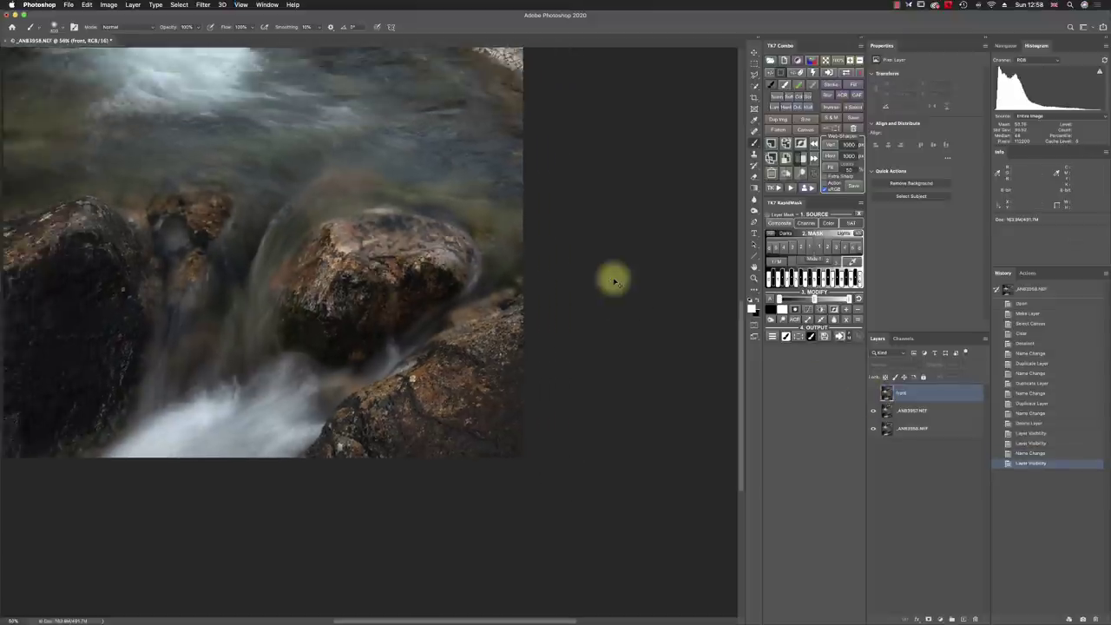
{"action": "left_click", "coordinate": [907, 414]}
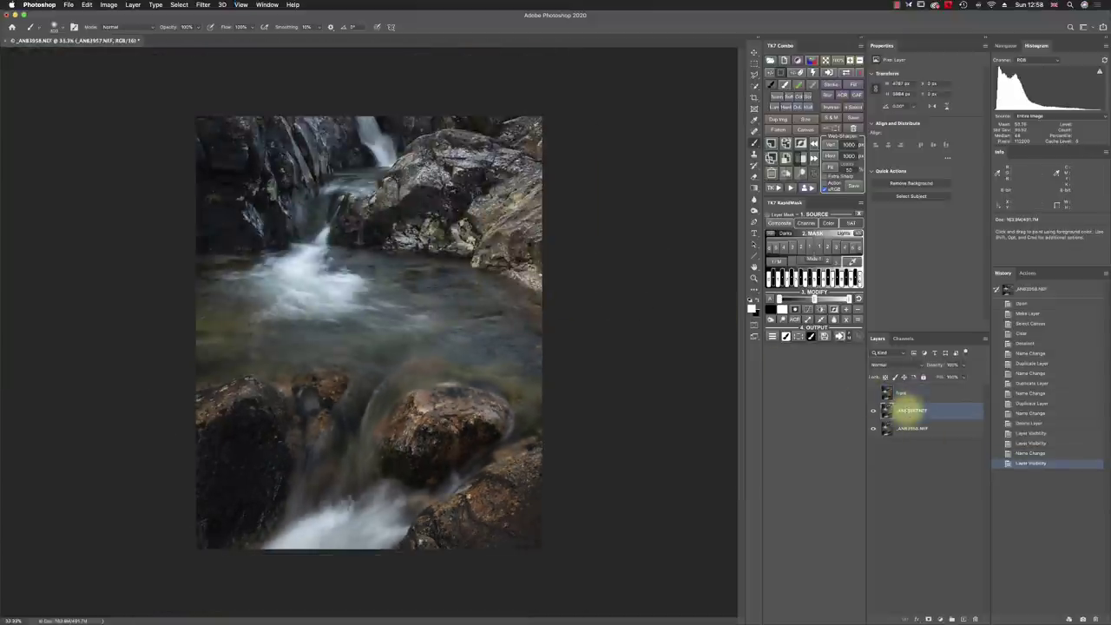
{"action": "type", "text": "Rocks"}
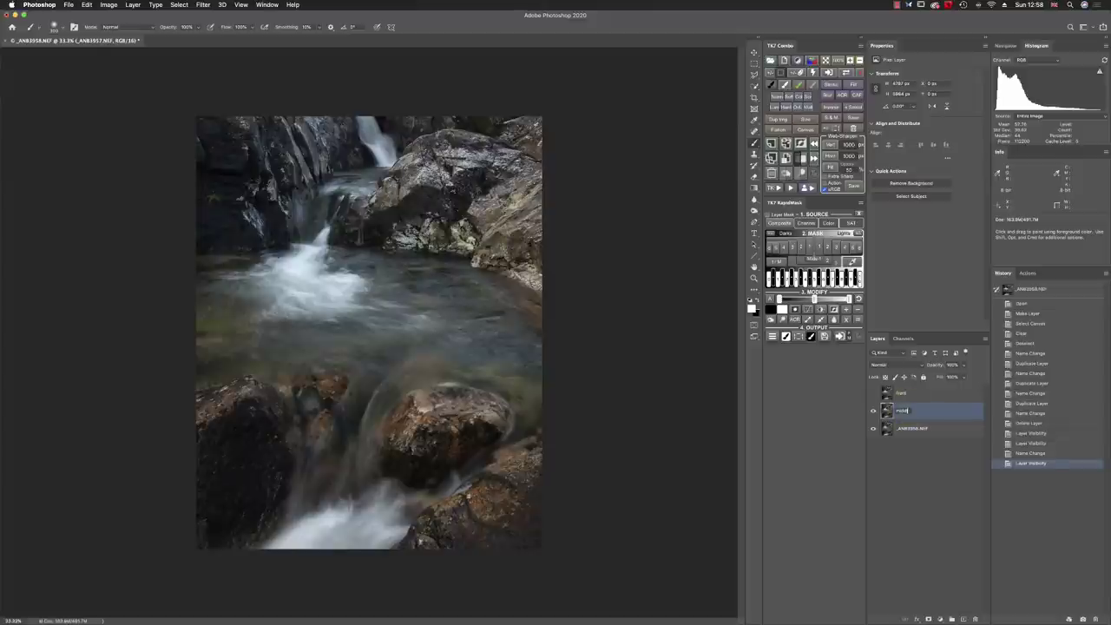
{"action": "key", "text": "Return"}
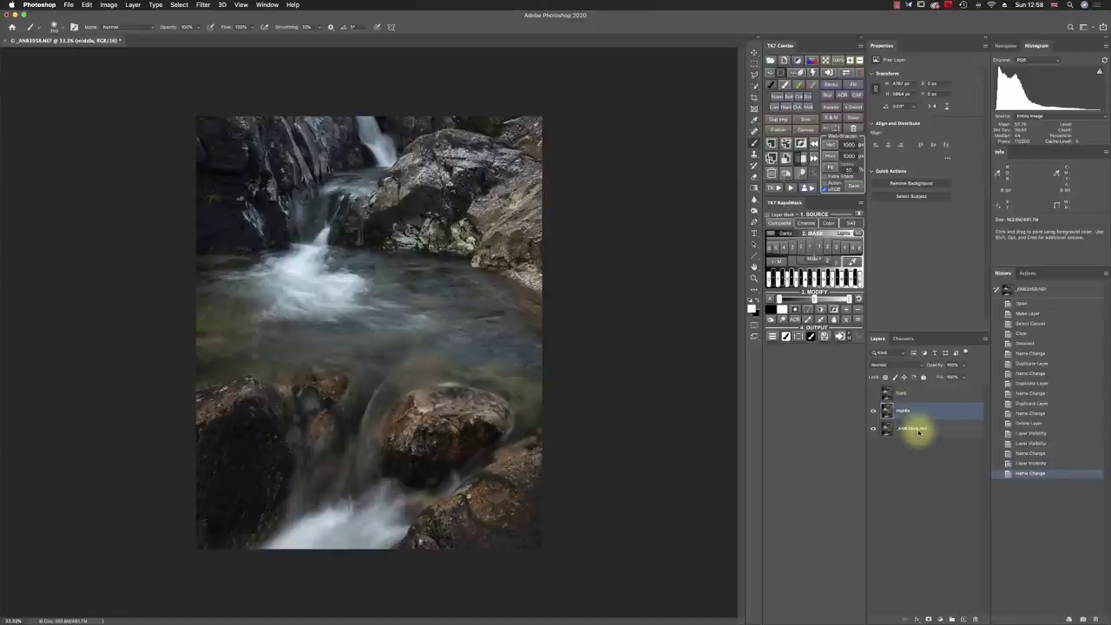
{"action": "double_click", "coordinate": [913, 429]}
{"action": "type", "text": "back"}
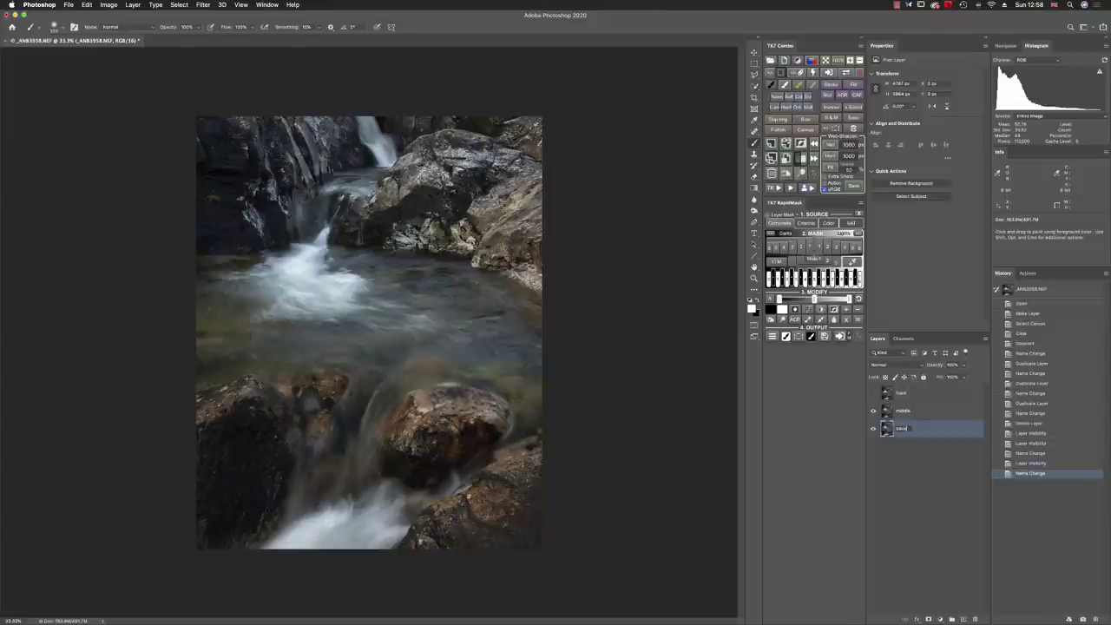
{"action": "key", "text": "Return"}
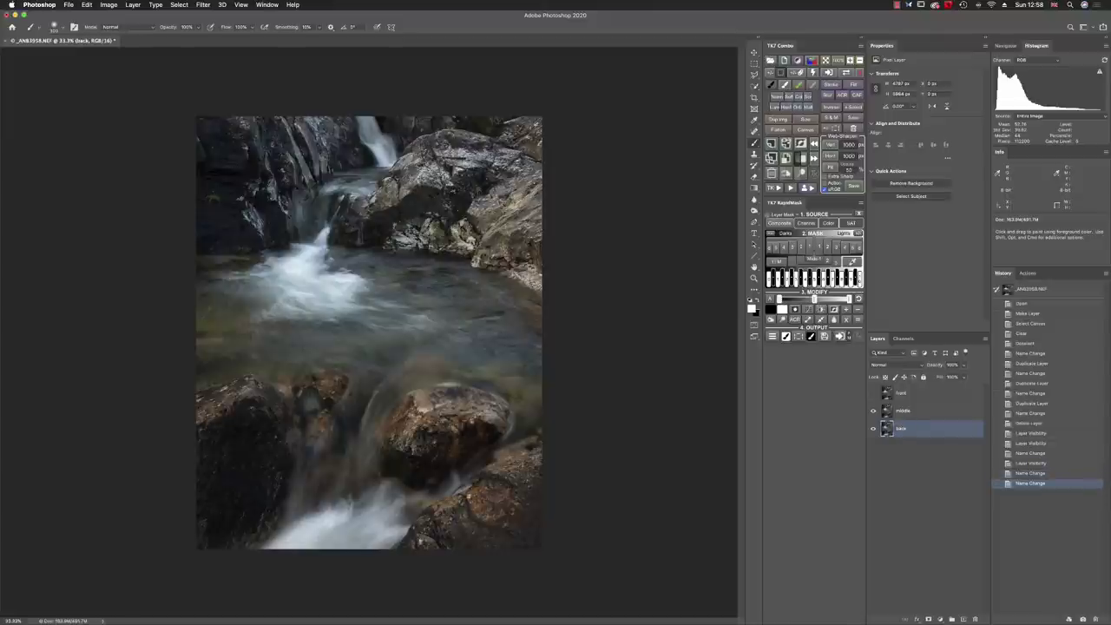
- Show the front layer again and move the back layer to the top of the stack
{"action": "left_click", "coordinate": [873, 392]}
{"action": "left_click", "coordinate": [893, 450]}
{"action": "mouse_move", "coordinate": [885, 426]}
{"action": "left_mouse_down"}
{"action": "mouse_move", "coordinate": [885, 384]}
{"action": "mouse_move", "coordinate": [888, 421]}
{"action": "mouse_move", "coordinate": [888, 397]}
{"action": "mouse_move", "coordinate": [893, 408]}
{"action": "left_mouse_up"}
{"action": "left_click", "coordinate": [895, 457]}
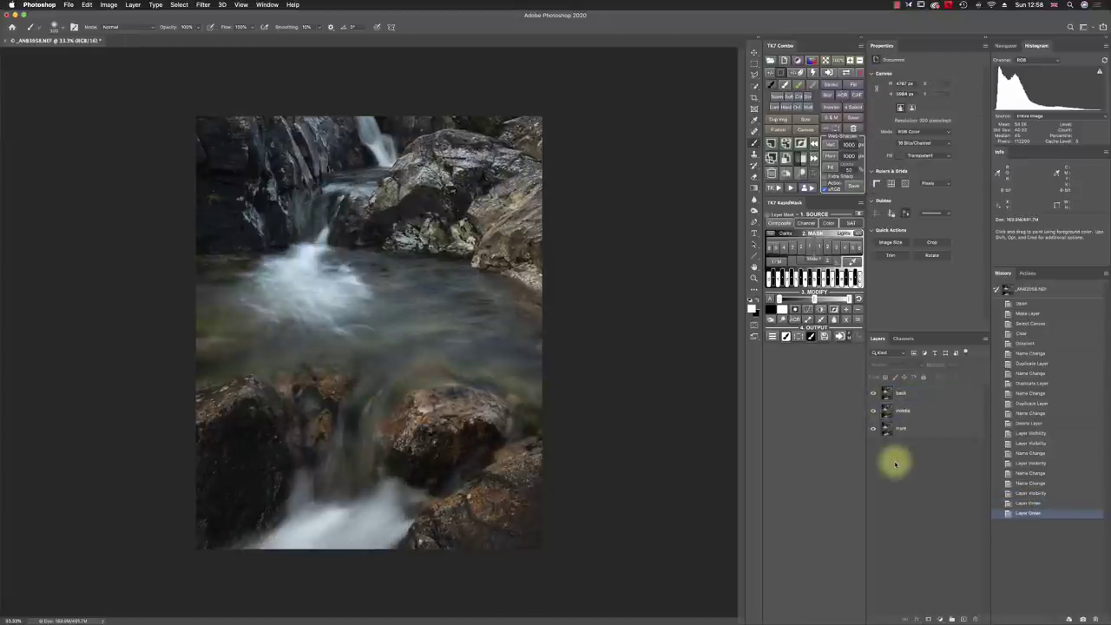
- Toggle layer visibility to compare the exposures, ending with all three layers visible
{"action": "left_click", "coordinate": [873, 393]}
{"action": "left_click", "coordinate": [873, 392]}
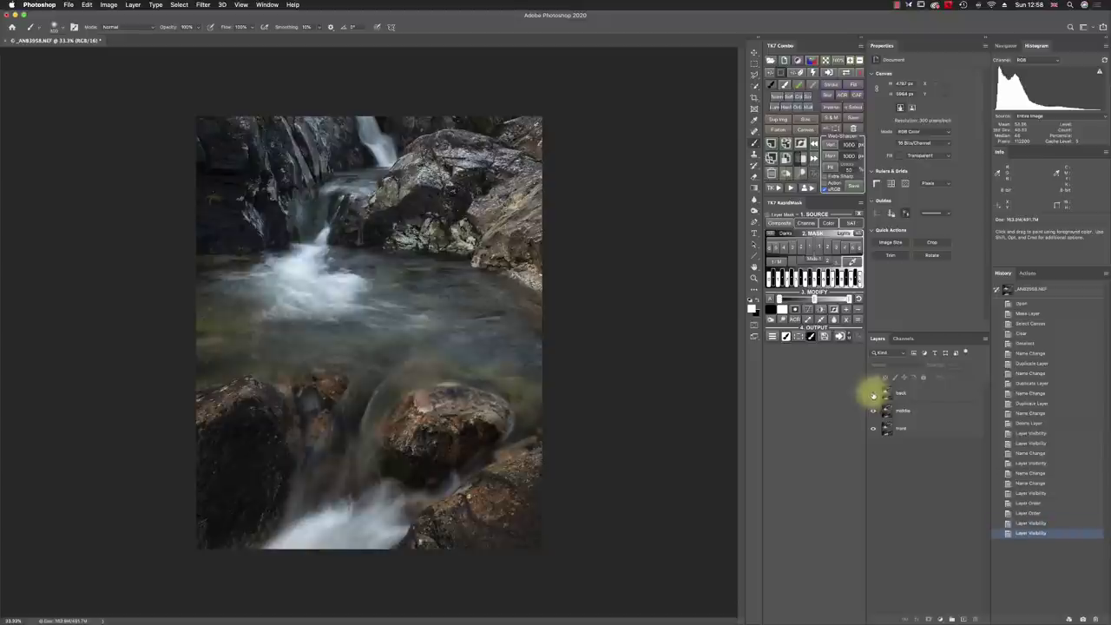
{"action": "left_click", "coordinate": [871, 425]}
{"action": "left_click", "coordinate": [873, 392]}
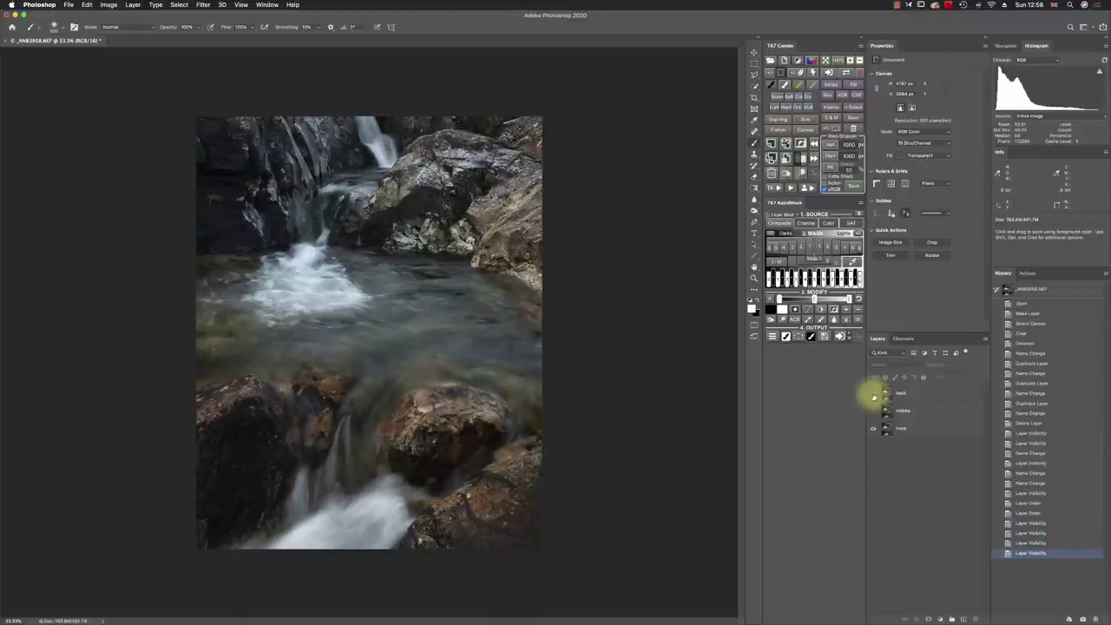
{"action": "left_click", "coordinate": [873, 392]}
{"action": "left_click", "coordinate": [873, 392]}
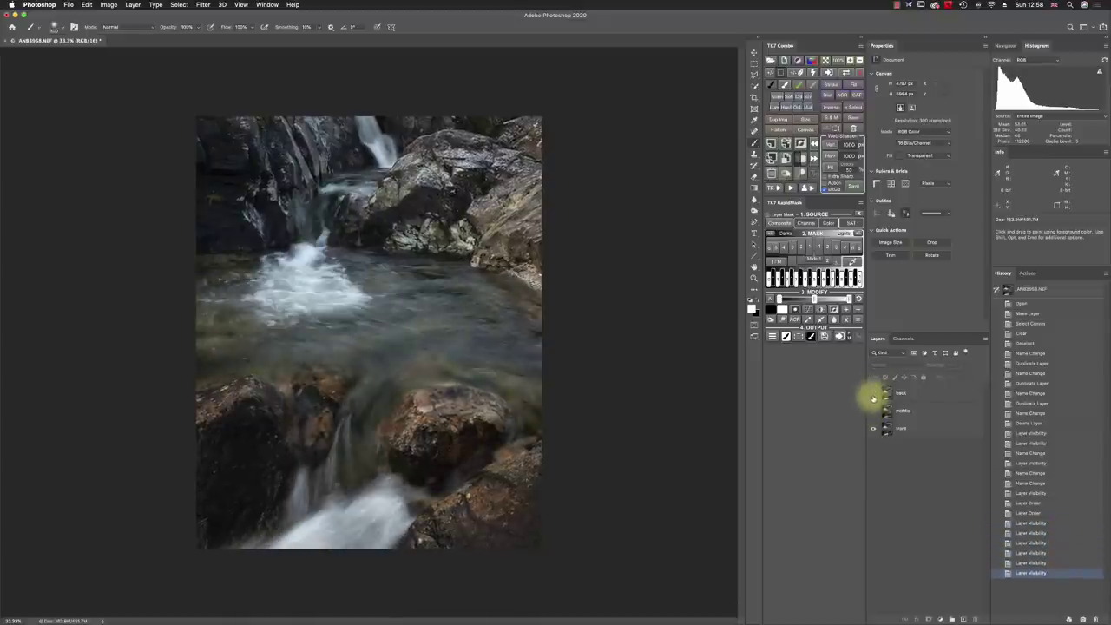
{"action": "left_click", "coordinate": [873, 410]}
{"action": "left_click", "coordinate": [873, 392]}
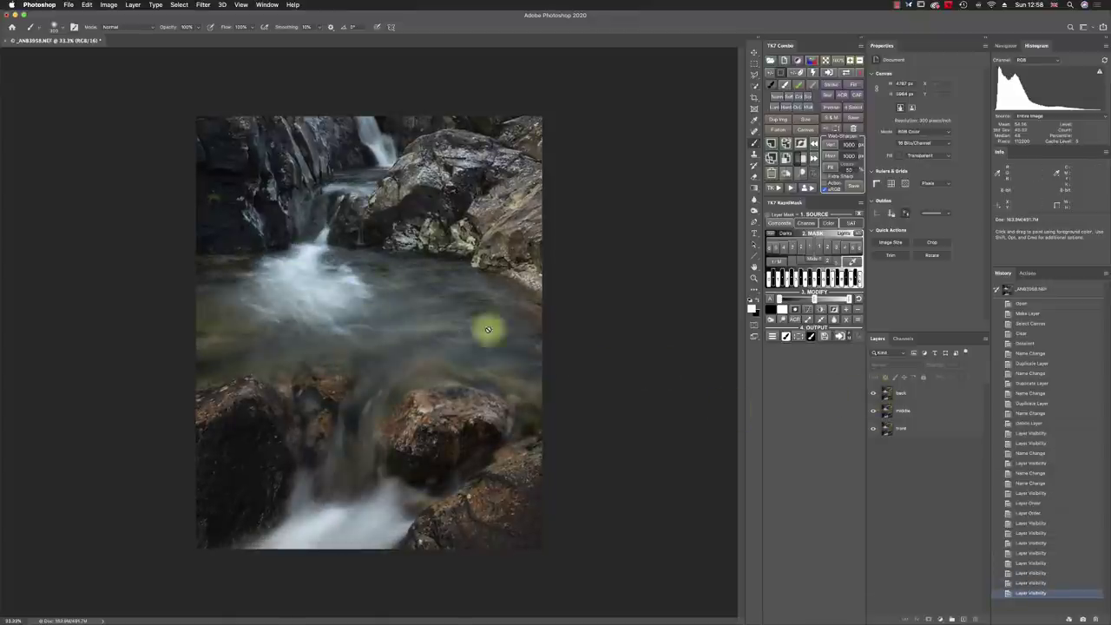
- Select the back, middle and front layers and run Auto-Align Layers with Auto projection
{"action": "left_click", "coordinate": [909, 393]}
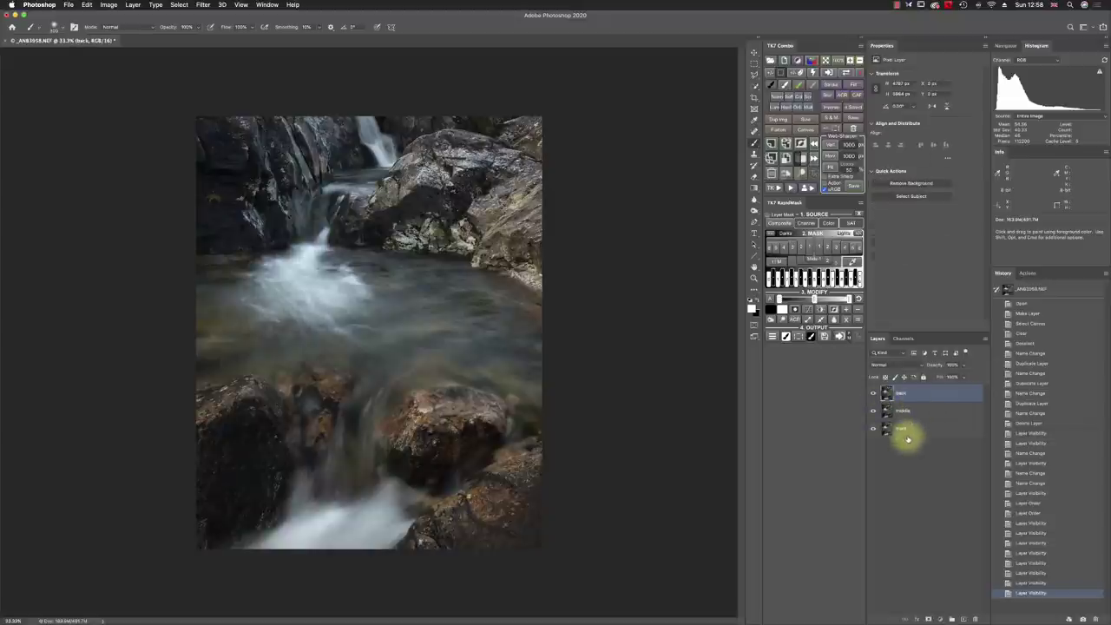
{"action": "left_click", "coordinate": [915, 429], "text": "shift"}
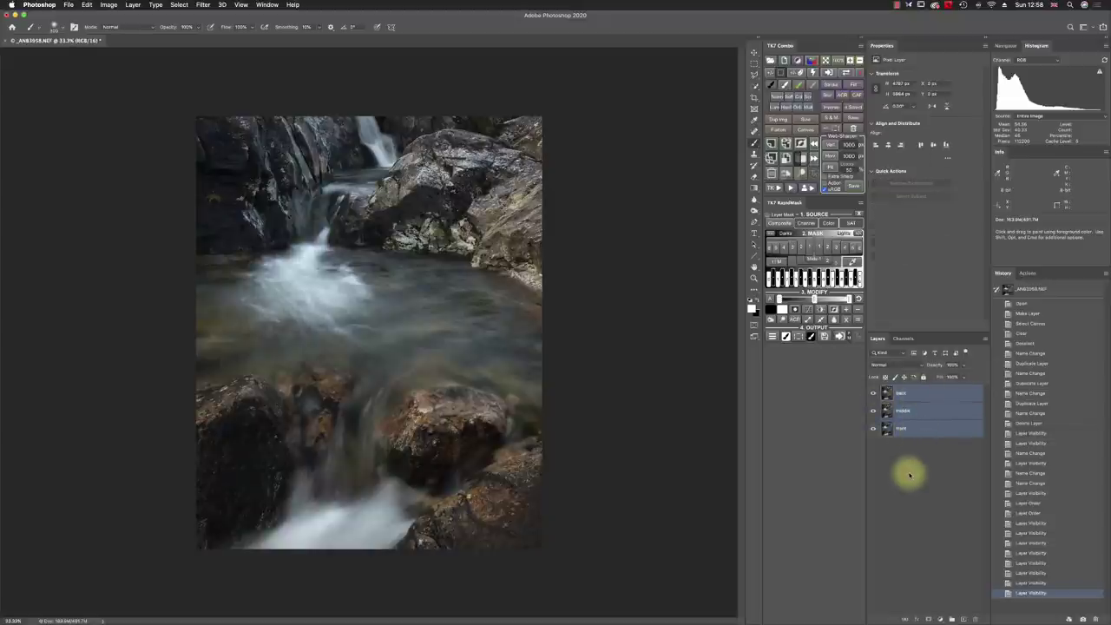
{"action": "left_click", "coordinate": [87, 4]}
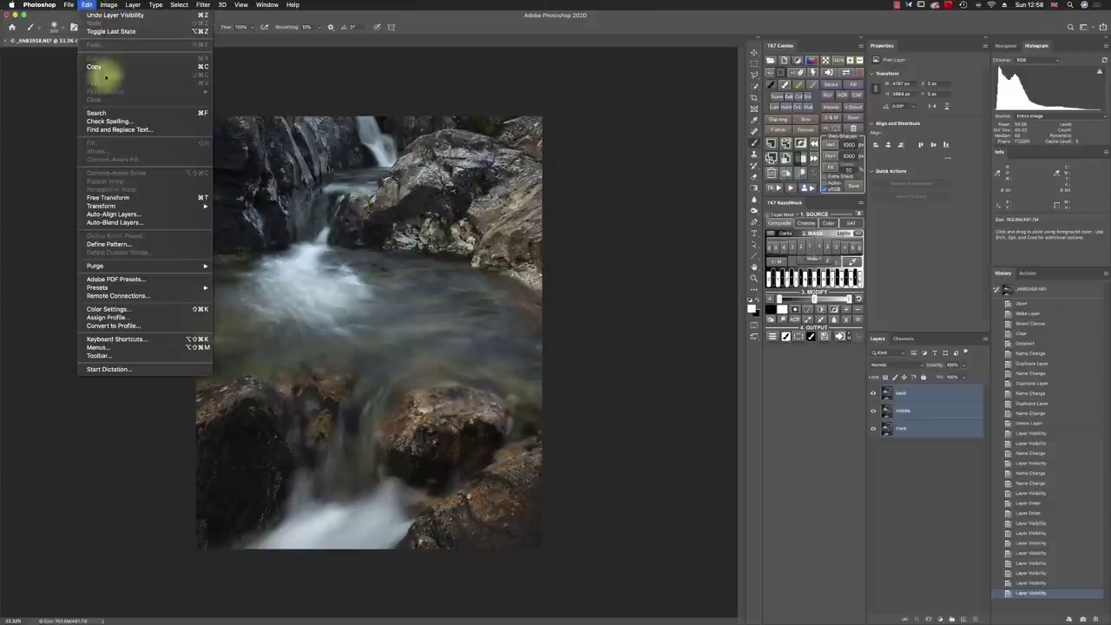
{"action": "left_click", "coordinate": [139, 214]}
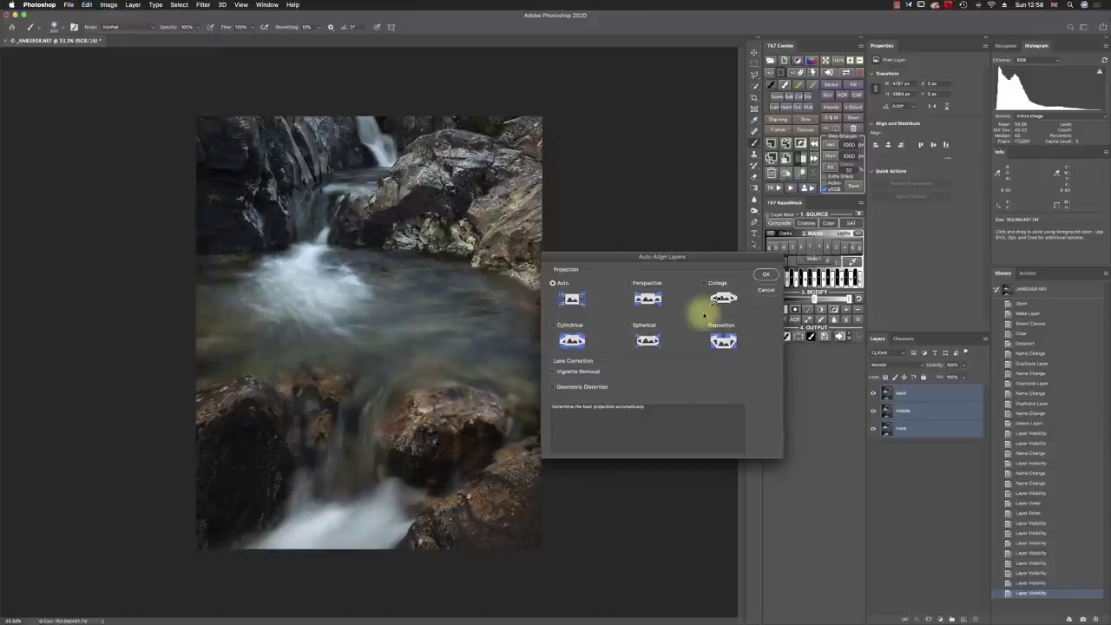
{"action": "left_click", "coordinate": [767, 274]}
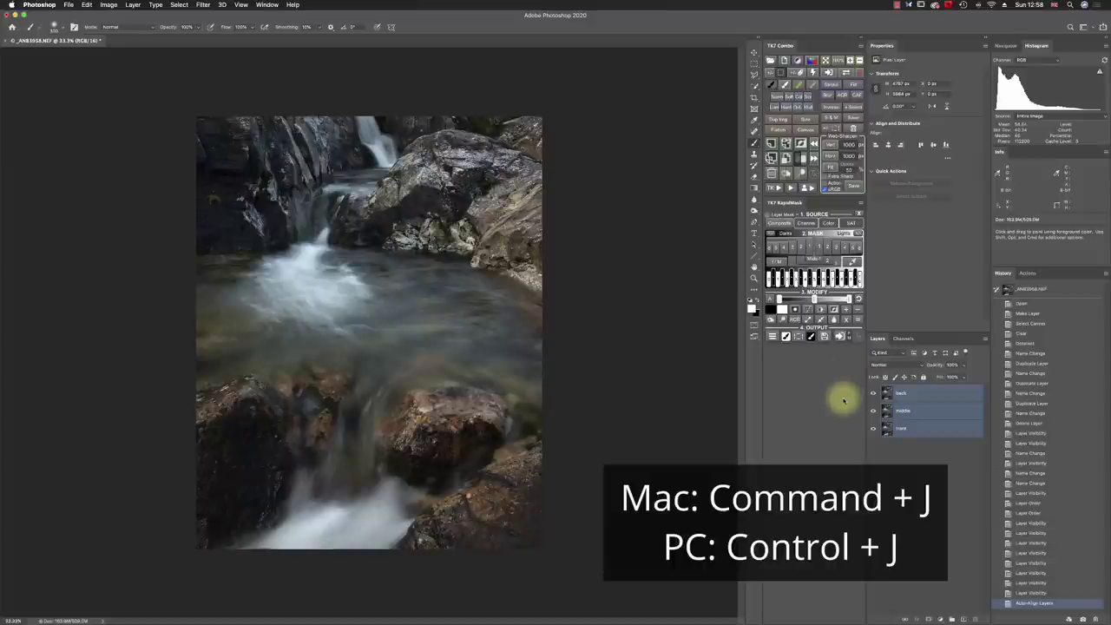
- Duplicate the three exposure layers and put the copies in a hidden group
{"action": "key", "text": "super+j"}
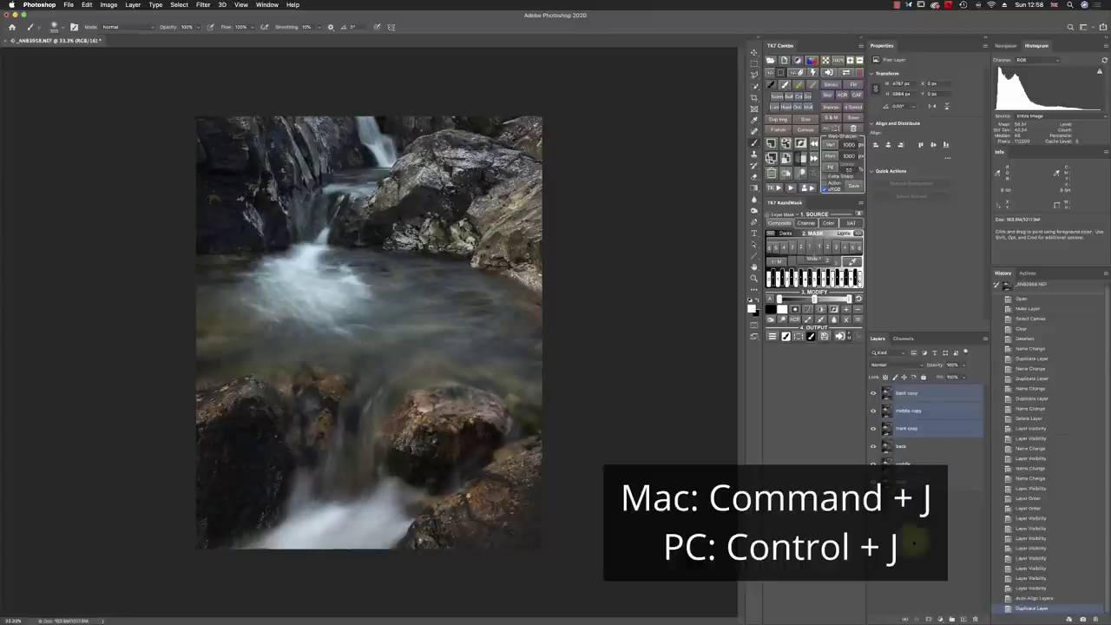
{"action": "left_click", "coordinate": [952, 618]}
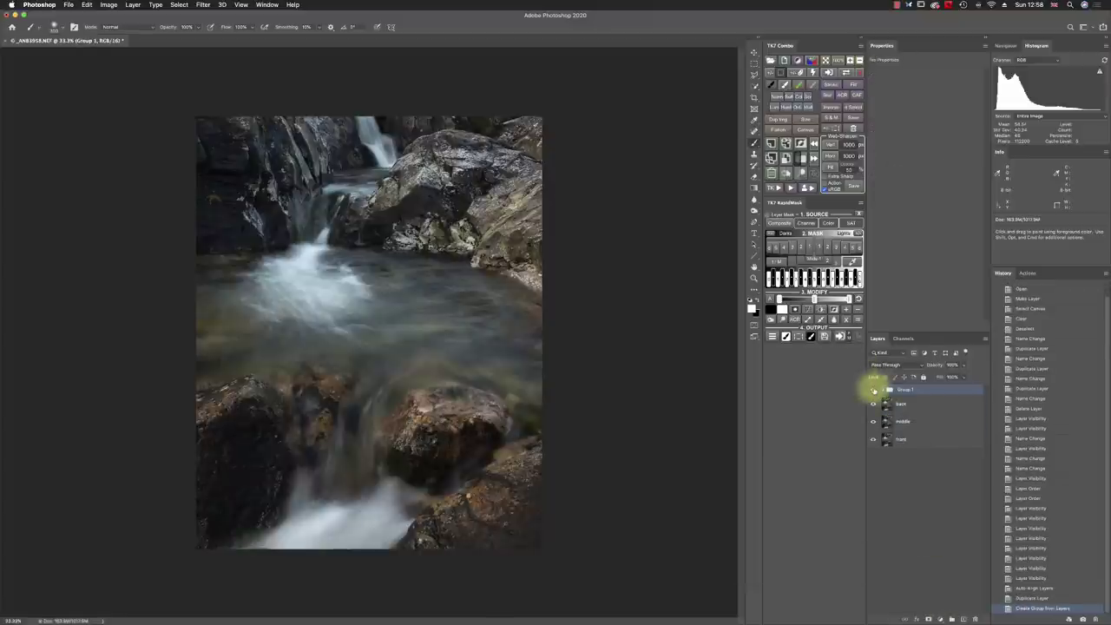
{"action": "left_click", "coordinate": [873, 390]}
- Stack-blend the original back, middle and front layers with Auto-Blend Layers (Stack Images)
{"action": "left_click", "coordinate": [894, 403]}
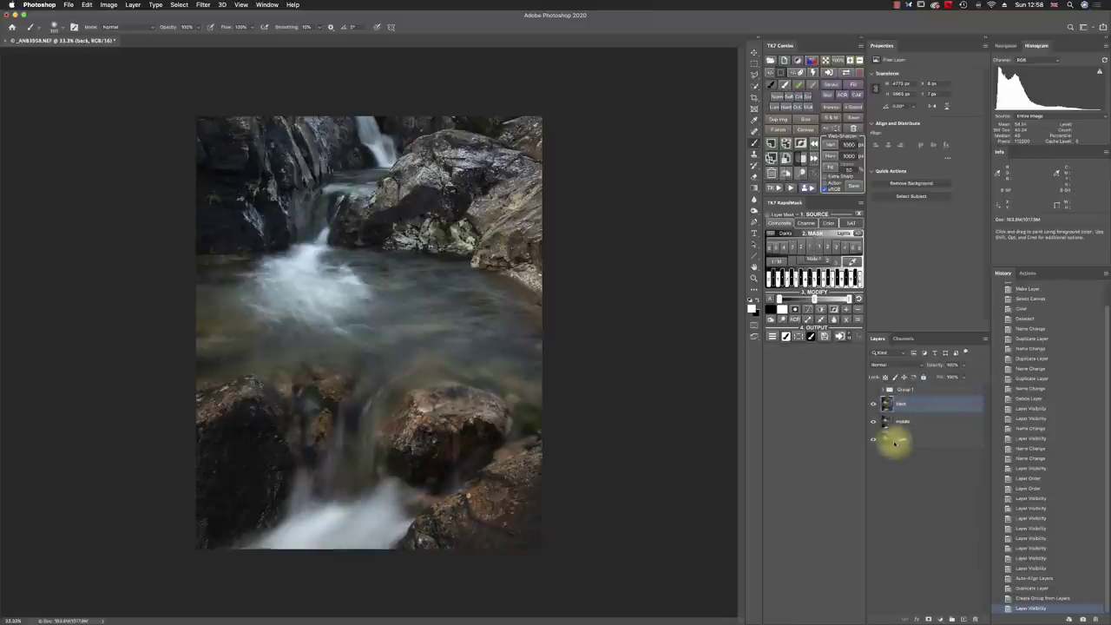
{"action": "left_click", "coordinate": [901, 441], "text": "shift"}
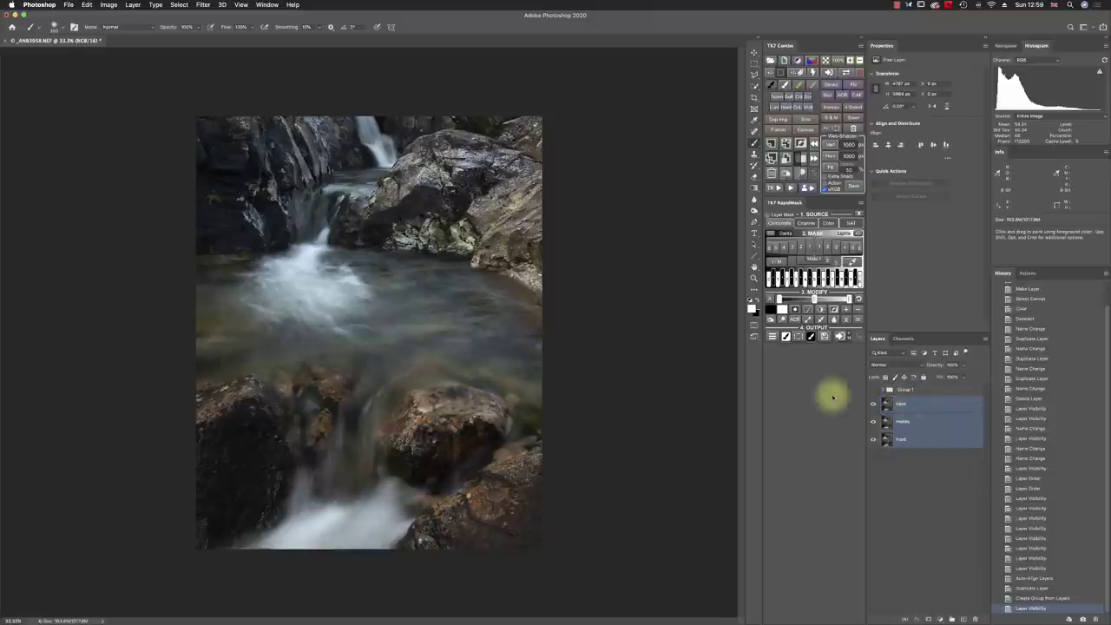
{"action": "left_click", "coordinate": [87, 4]}
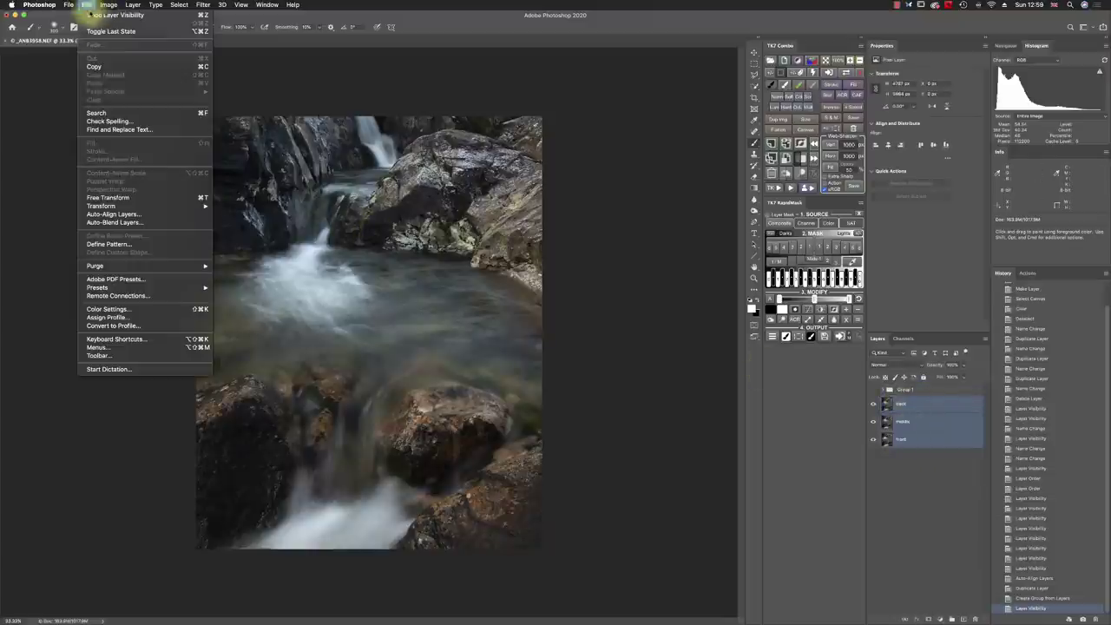
{"action": "left_click", "coordinate": [122, 222]}
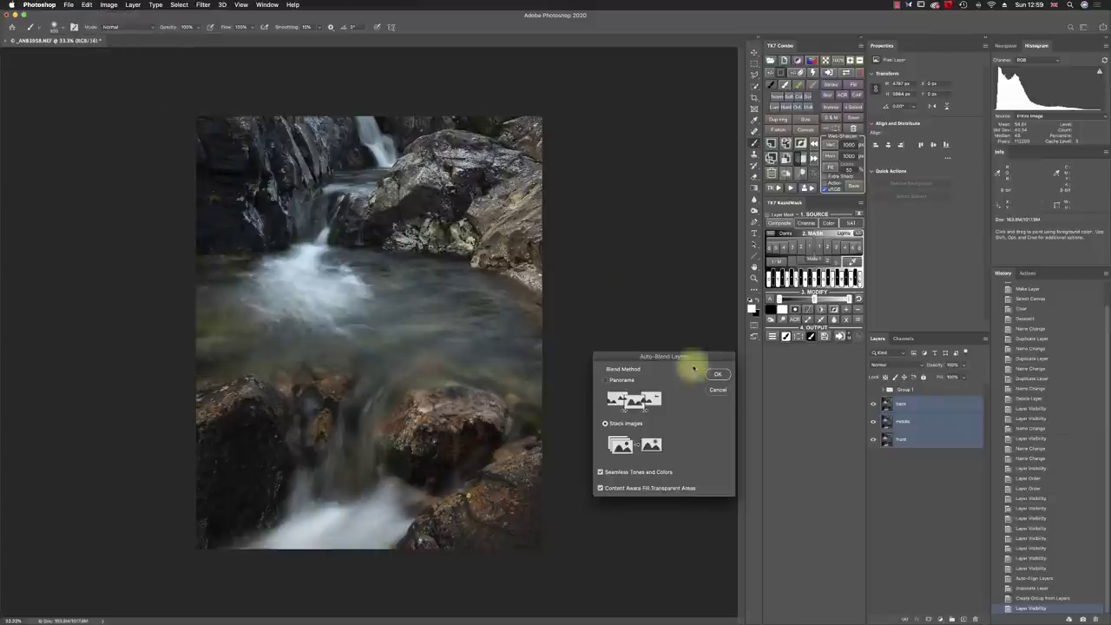
{"action": "key", "text": "Return"}
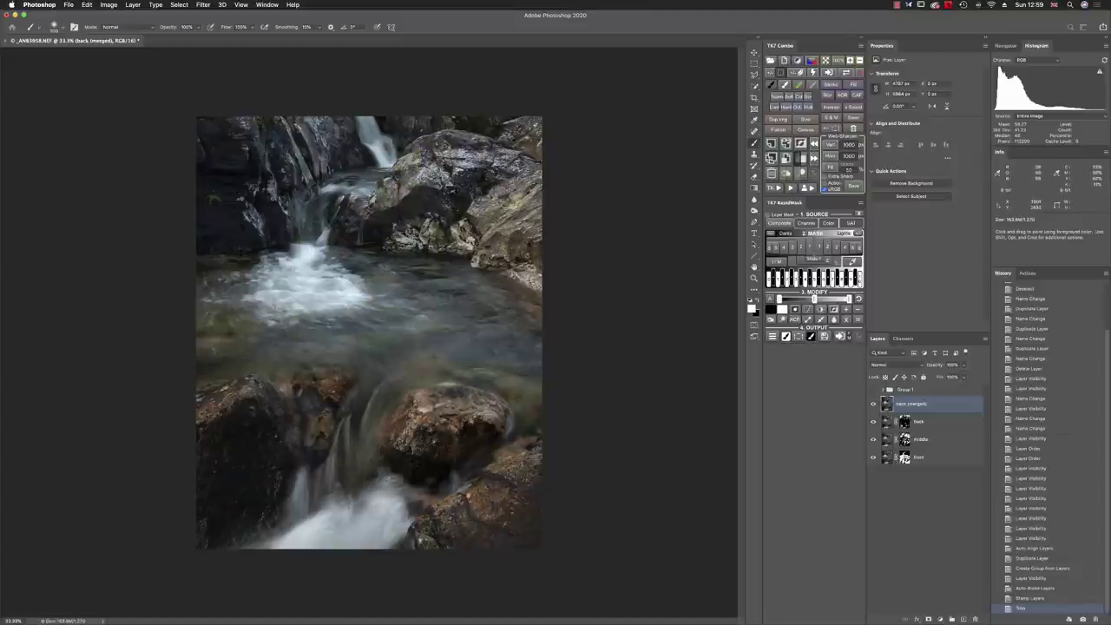
- Expand Group 1 and toggle its visibility to compare against the blended result
{"action": "left_click", "coordinate": [873, 390]}
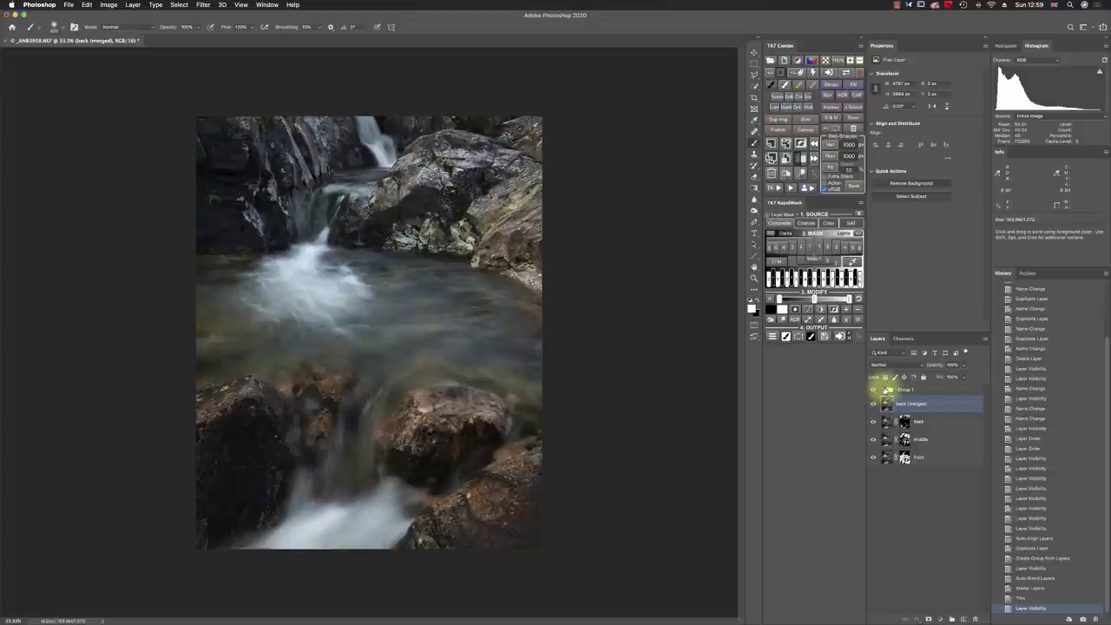
{"action": "left_click", "coordinate": [879, 389]}
{"action": "left_click", "coordinate": [873, 390]}
{"action": "left_click", "coordinate": [873, 391]}
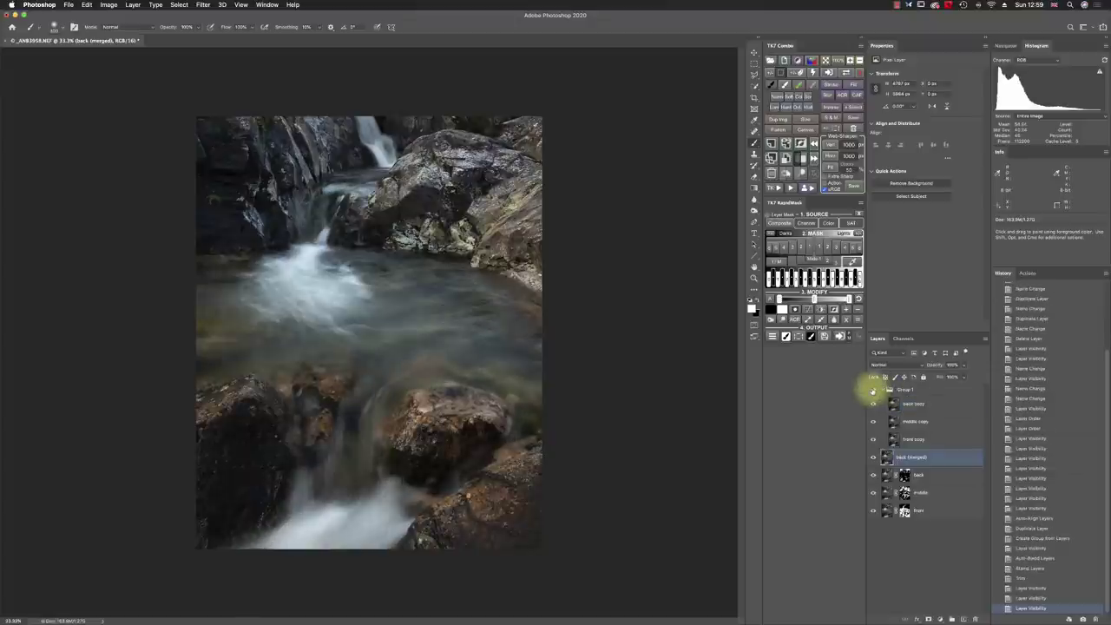
- Toggle the back copy and middle copy layers to compare them, then select back copy
{"action": "left_click", "coordinate": [873, 404]}
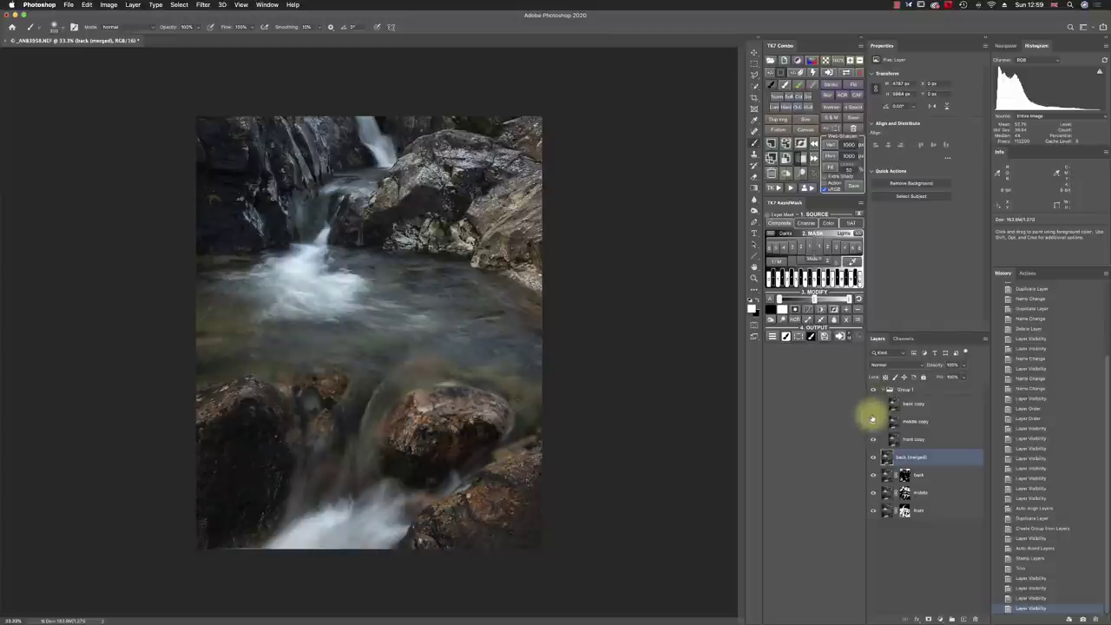
{"action": "left_click", "coordinate": [873, 423]}
{"action": "left_click", "coordinate": [873, 423]}
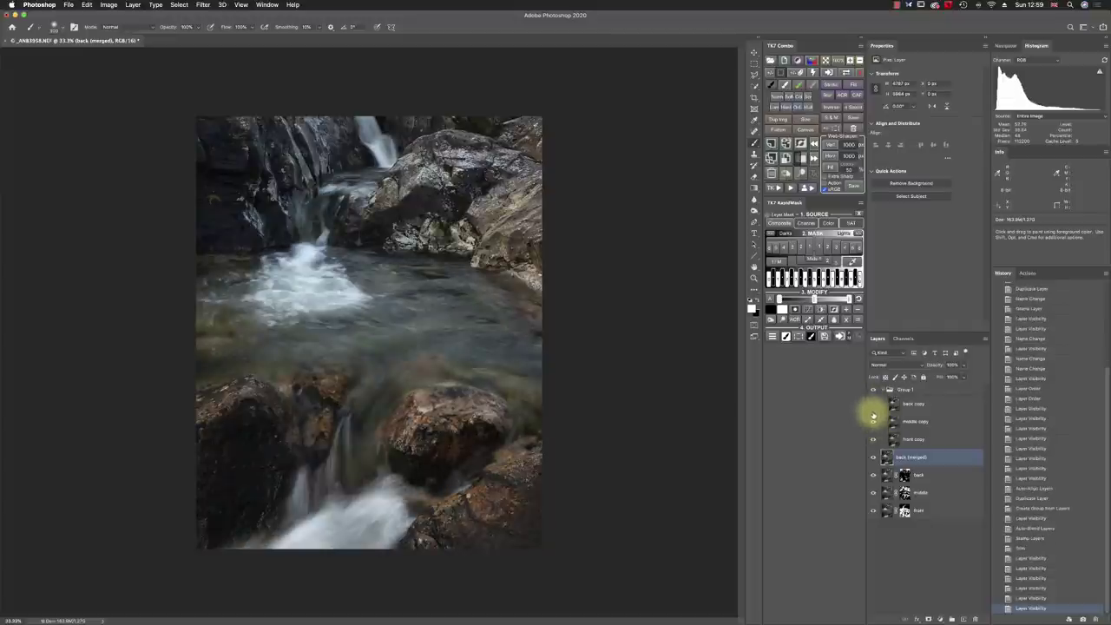
{"action": "left_click", "coordinate": [873, 404]}
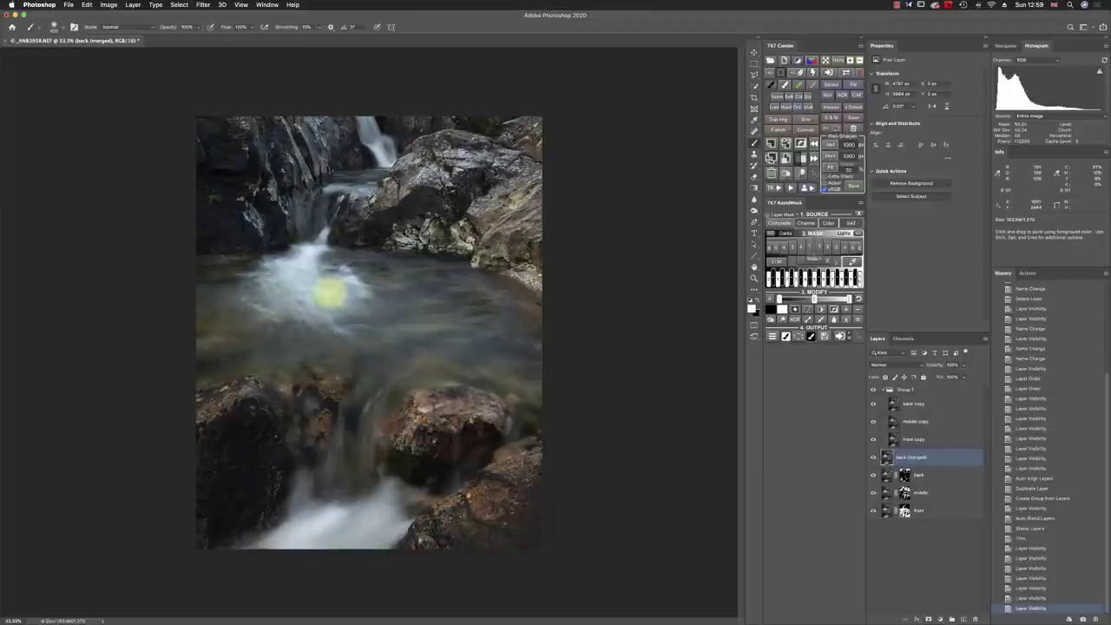
{"action": "left_click", "coordinate": [897, 405]}
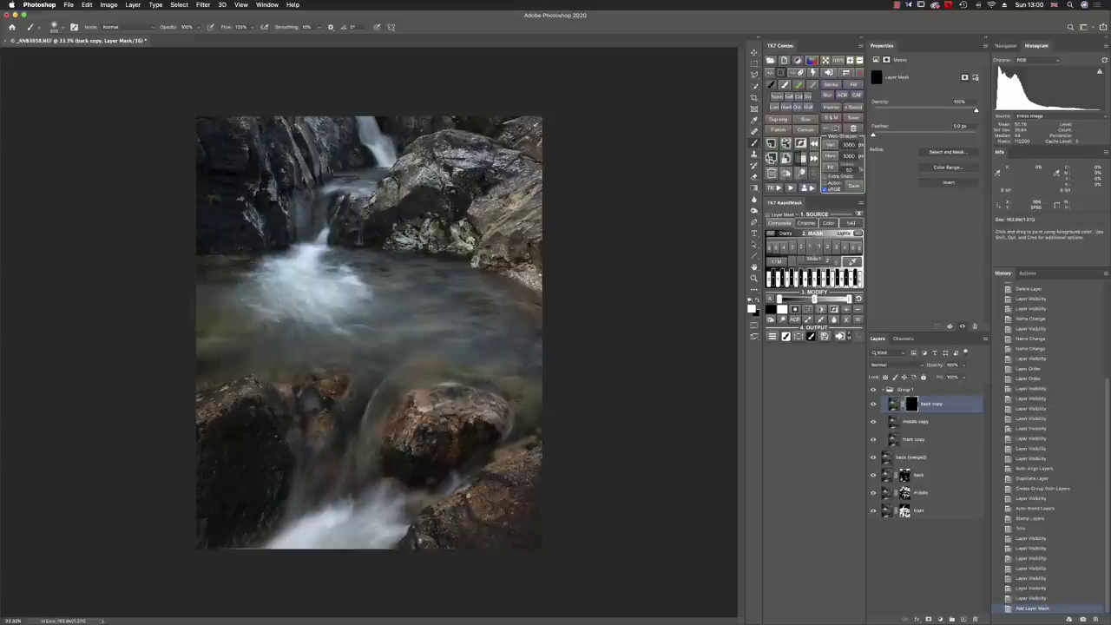
- Paint white on the back copy's mask over the upper waterfall and pool water
{"action": "left_click", "coordinate": [311, 300]}
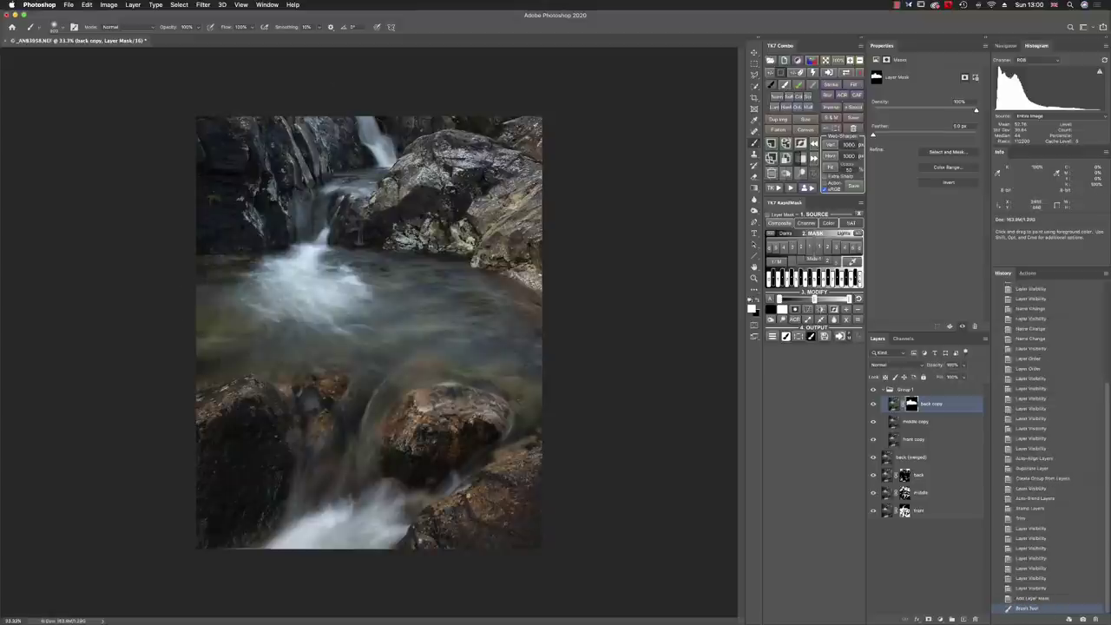
{"action": "mouse_move", "coordinate": [362, 123]}
{"action": "left_mouse_down"}
{"action": "mouse_move", "coordinate": [381, 152]}
{"action": "mouse_move", "coordinate": [325, 183]}
{"action": "mouse_move", "coordinate": [313, 218]}
{"action": "mouse_move", "coordinate": [331, 186]}
{"action": "mouse_move", "coordinate": [376, 173]}
{"action": "mouse_move", "coordinate": [314, 224]}
{"action": "mouse_move", "coordinate": [331, 253]}
{"action": "mouse_move", "coordinate": [509, 297]}
{"action": "mouse_move", "coordinate": [544, 359]}
{"action": "mouse_move", "coordinate": [330, 265]}
{"action": "mouse_move", "coordinate": [199, 253]}
{"action": "mouse_move", "coordinate": [230, 293]}
{"action": "mouse_move", "coordinate": [219, 354]}
{"action": "mouse_move", "coordinate": [186, 367]}
{"action": "mouse_move", "coordinate": [265, 350]}
{"action": "mouse_move", "coordinate": [281, 376]}
{"action": "mouse_move", "coordinate": [310, 352]}
{"action": "mouse_move", "coordinate": [365, 362]}
{"action": "mouse_move", "coordinate": [390, 352]}
{"action": "mouse_move", "coordinate": [426, 359]}
{"action": "mouse_move", "coordinate": [427, 375]}
{"action": "mouse_move", "coordinate": [480, 374]}
{"action": "mouse_move", "coordinate": [518, 401]}
{"action": "mouse_move", "coordinate": [503, 382]}
{"action": "mouse_move", "coordinate": [523, 416]}
{"action": "mouse_move", "coordinate": [541, 322]}
{"action": "mouse_move", "coordinate": [425, 296]}
{"action": "mouse_move", "coordinate": [570, 315]}
{"action": "mouse_move", "coordinate": [689, 276]}
{"action": "left_mouse_up"}
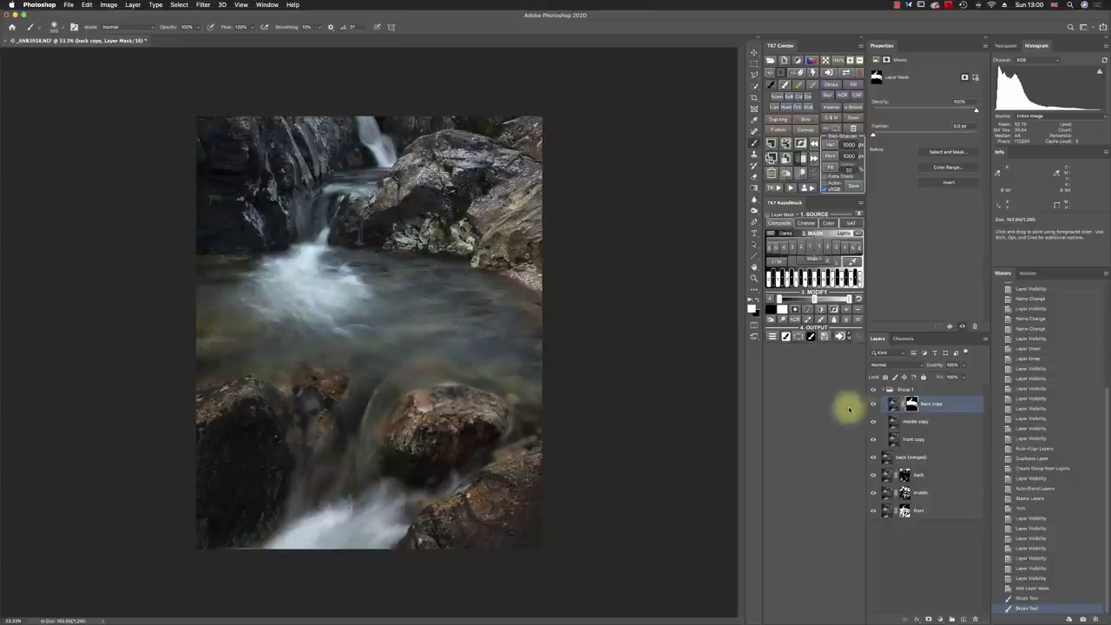
- Compare the lower waterfall with and without middle copy, then delete middle copy
{"action": "left_click", "coordinate": [873, 422]}
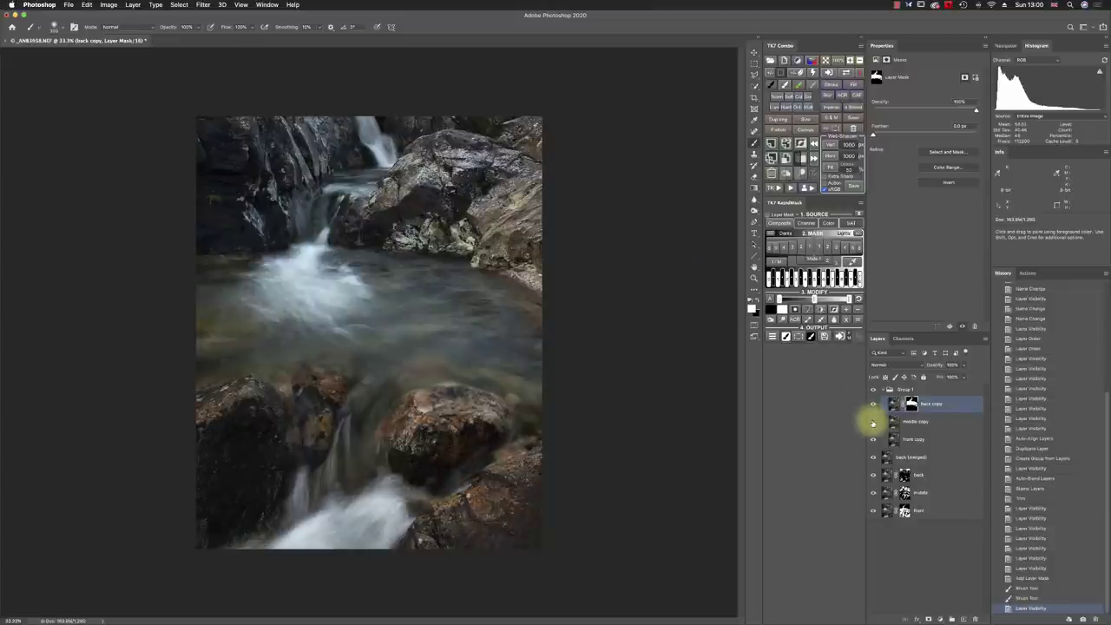
{"action": "left_click", "coordinate": [873, 423]}
{"action": "left_click", "coordinate": [873, 423]}
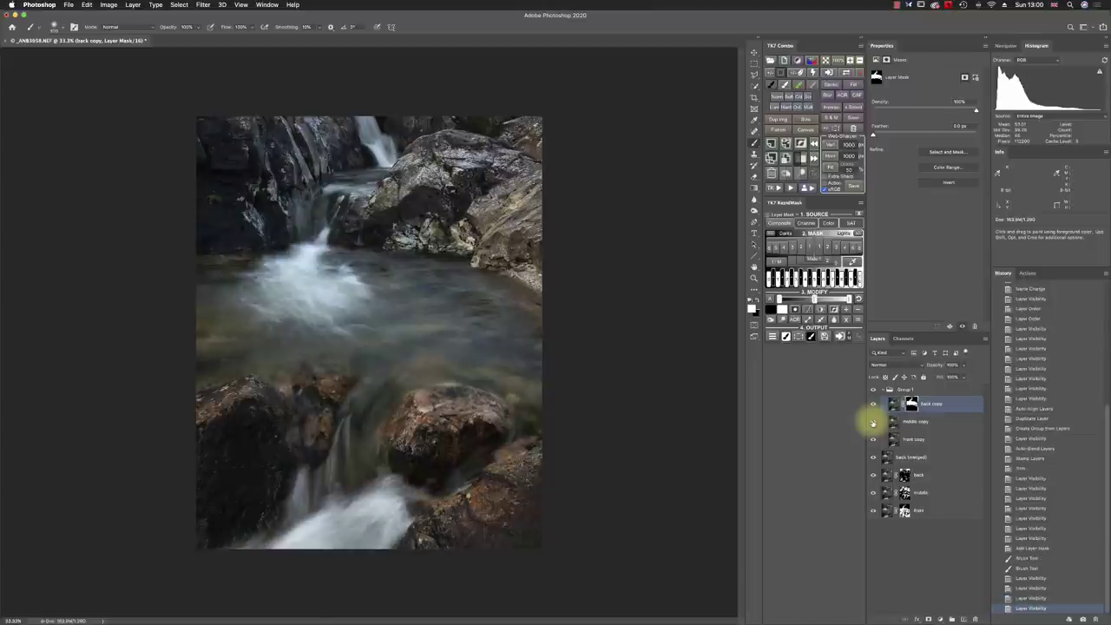
{"action": "left_click", "coordinate": [873, 423]}
{"action": "left_click", "coordinate": [873, 422]}
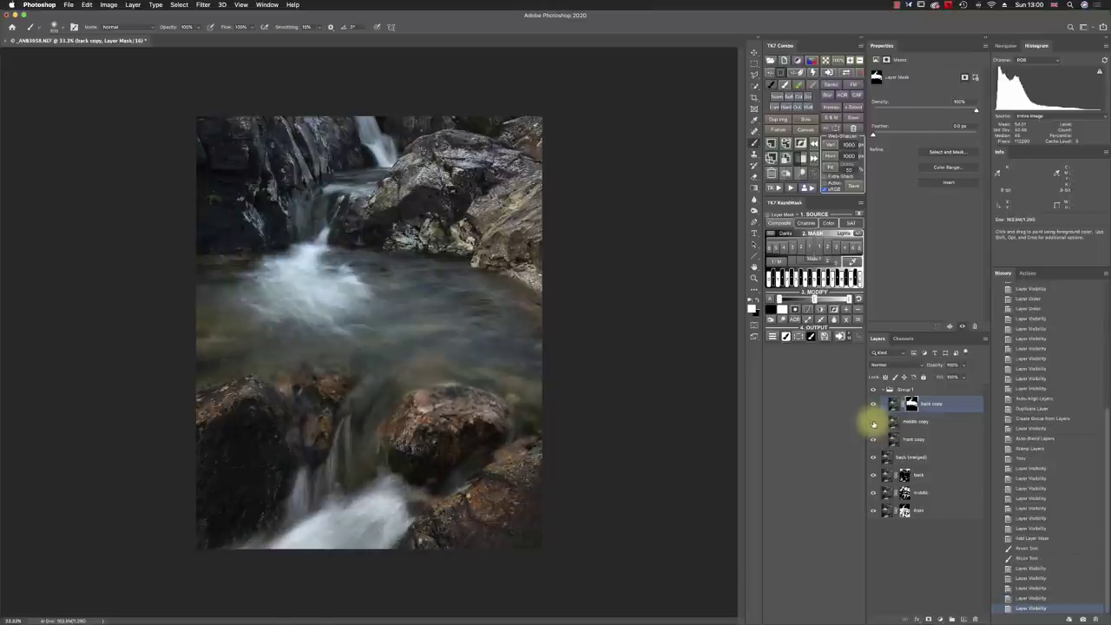
{"action": "left_click", "coordinate": [873, 422]}
{"action": "left_click", "coordinate": [873, 423]}
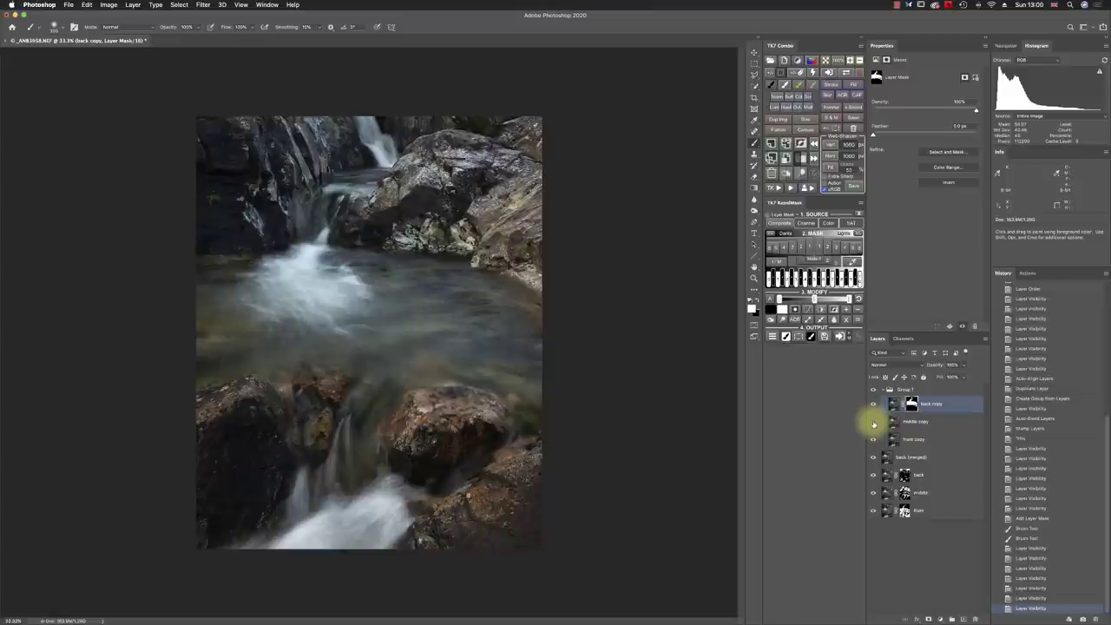
{"action": "left_click", "coordinate": [873, 423]}
{"action": "left_click", "coordinate": [872, 422]}
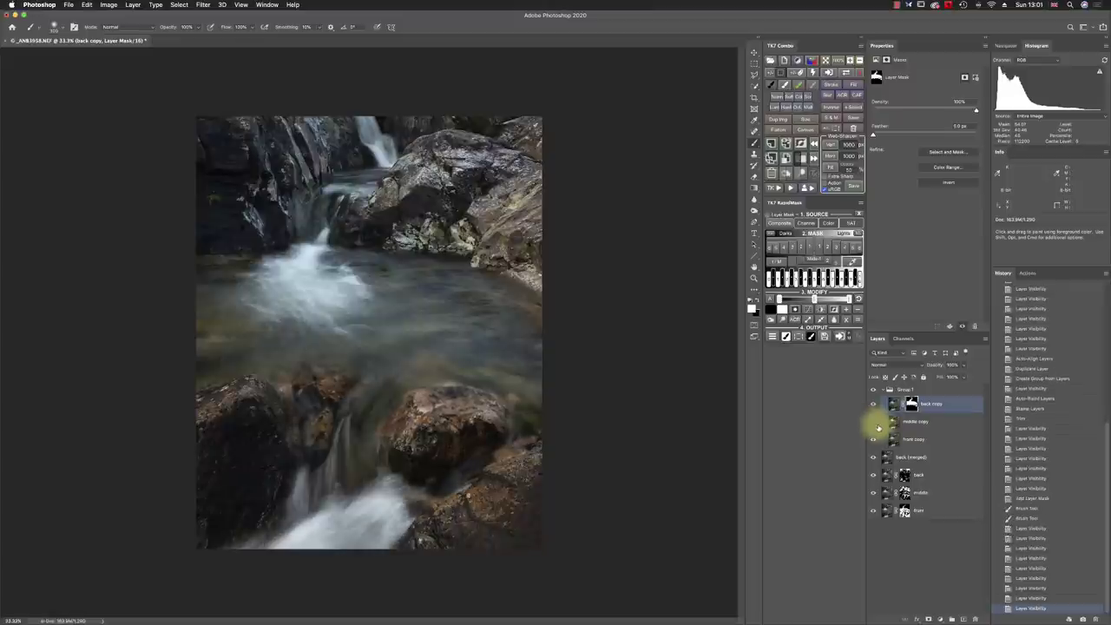
{"action": "left_click", "coordinate": [873, 423]}
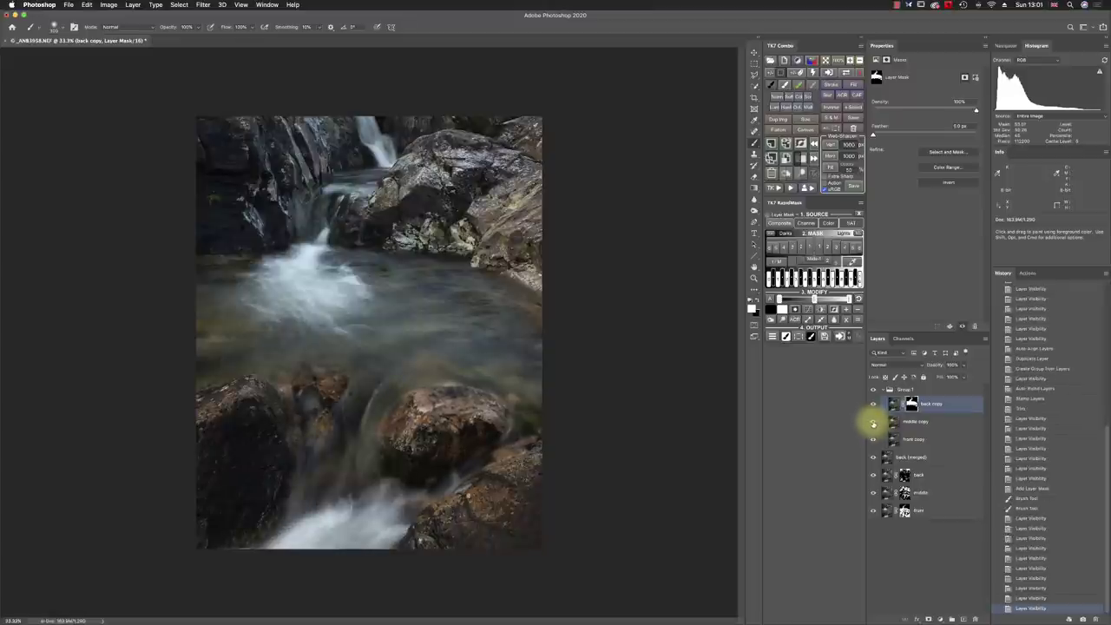
{"action": "left_click", "coordinate": [873, 423]}
{"action": "left_click", "coordinate": [901, 423]}
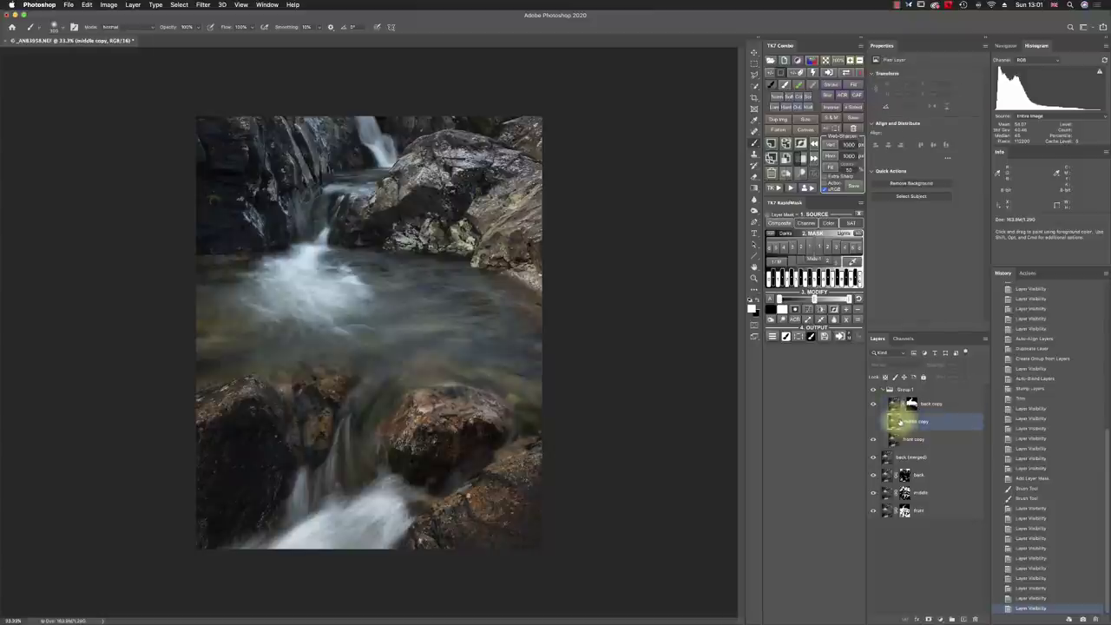
{"action": "left_click_drag", "start_coordinate": [898, 422], "coordinate": [977, 611]}
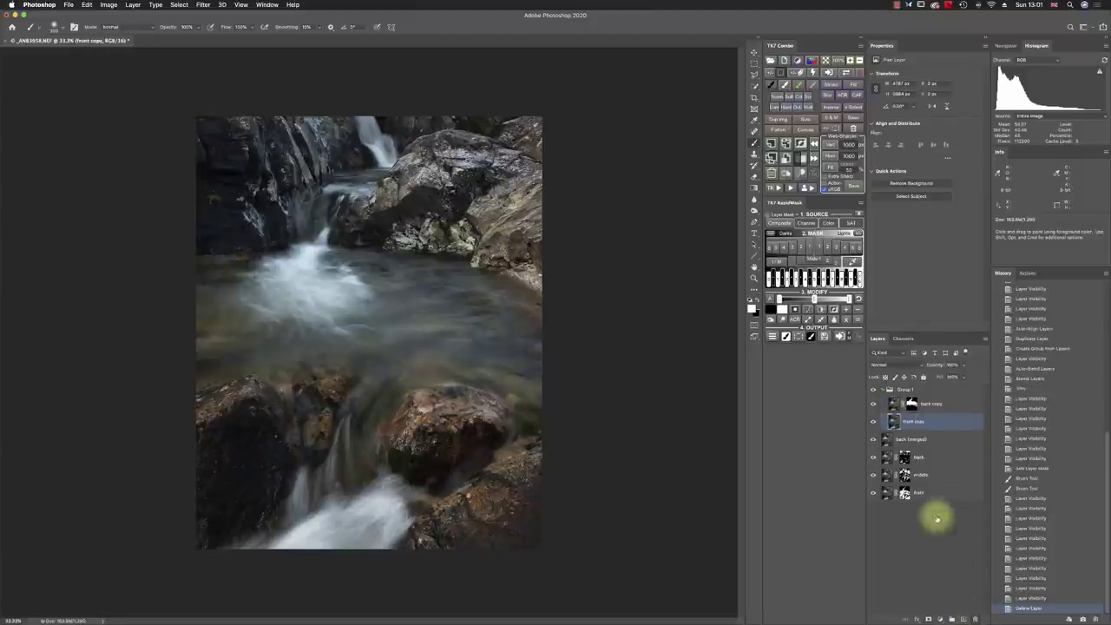
- Toggle front copy on and off to compare the lower waterfall, leaving it visible
{"action": "left_click", "coordinate": [873, 422]}
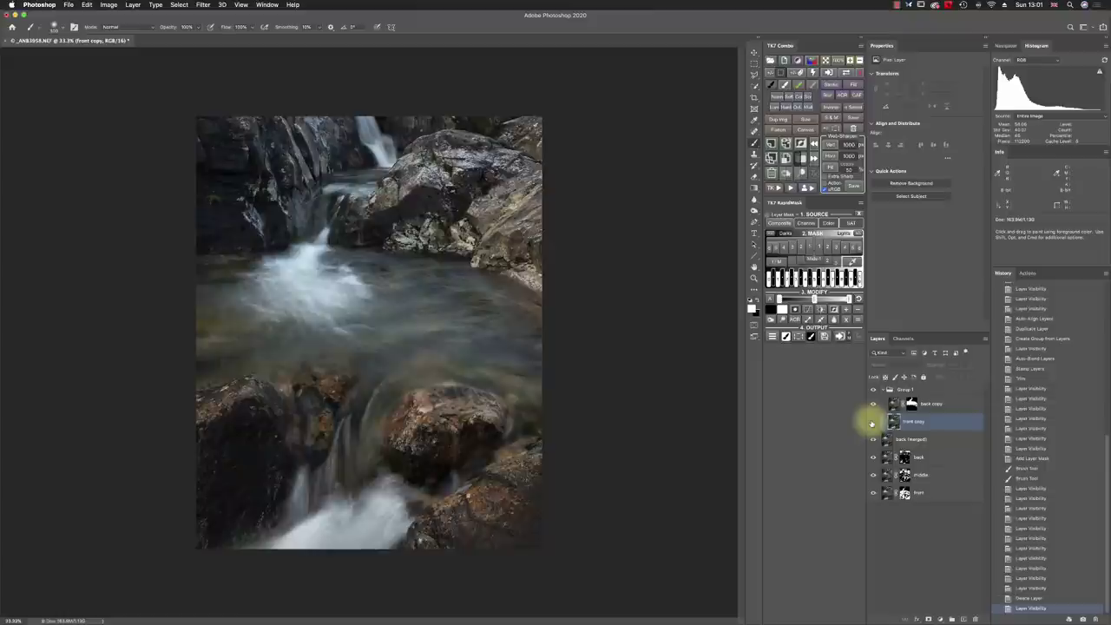
{"action": "left_click", "coordinate": [872, 423]}
{"action": "left_click", "coordinate": [872, 423]}
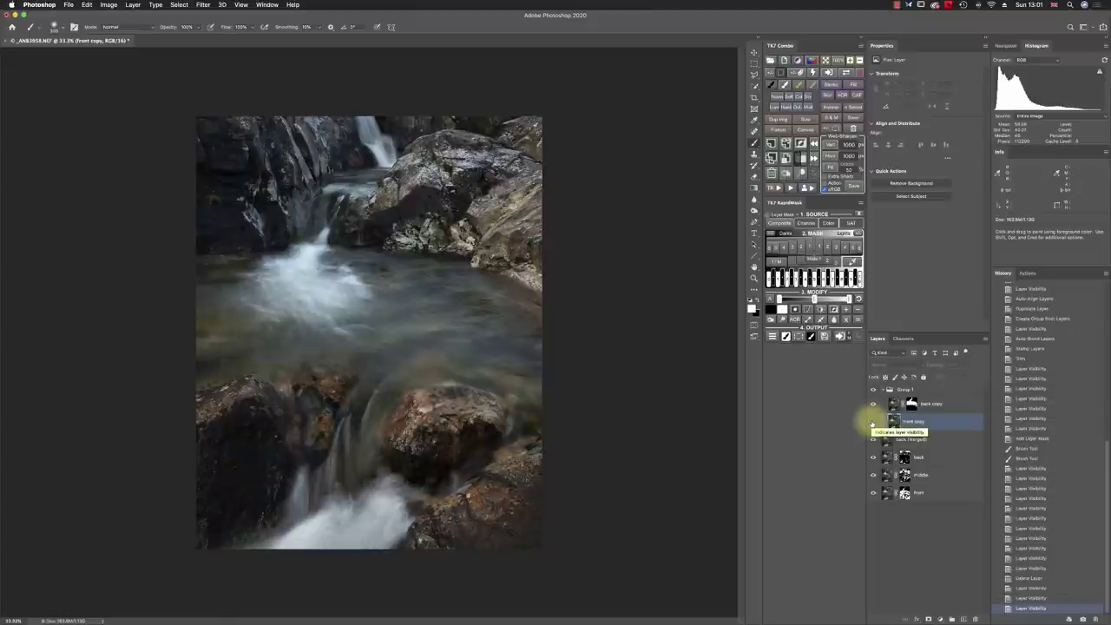
{"action": "left_click", "coordinate": [872, 423]}
{"action": "left_click", "coordinate": [872, 423]}
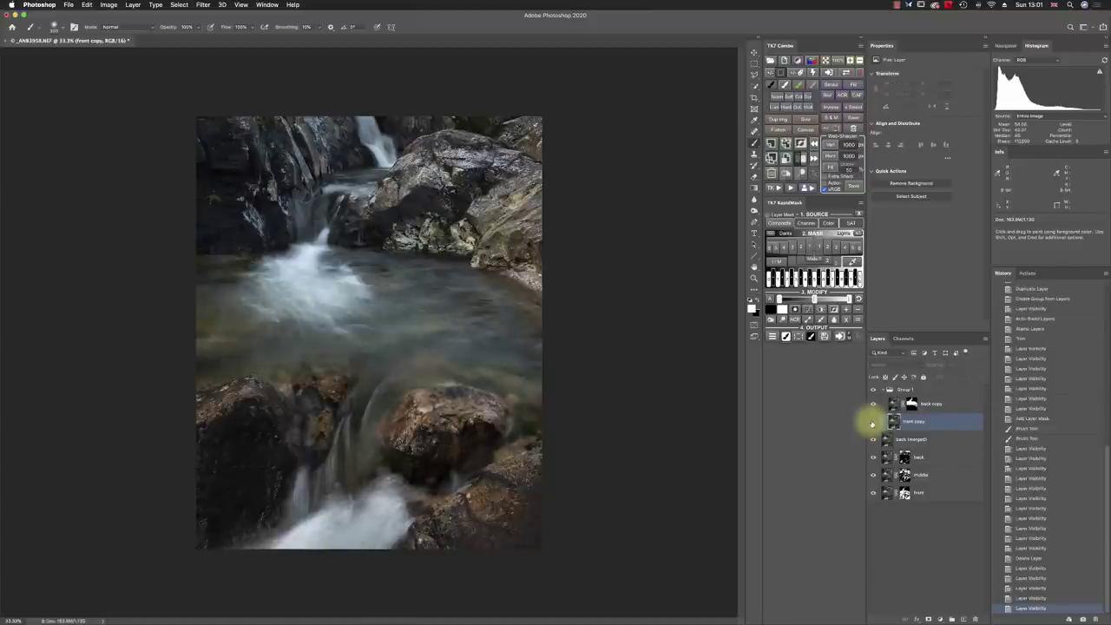
{"action": "left_click", "coordinate": [872, 422]}
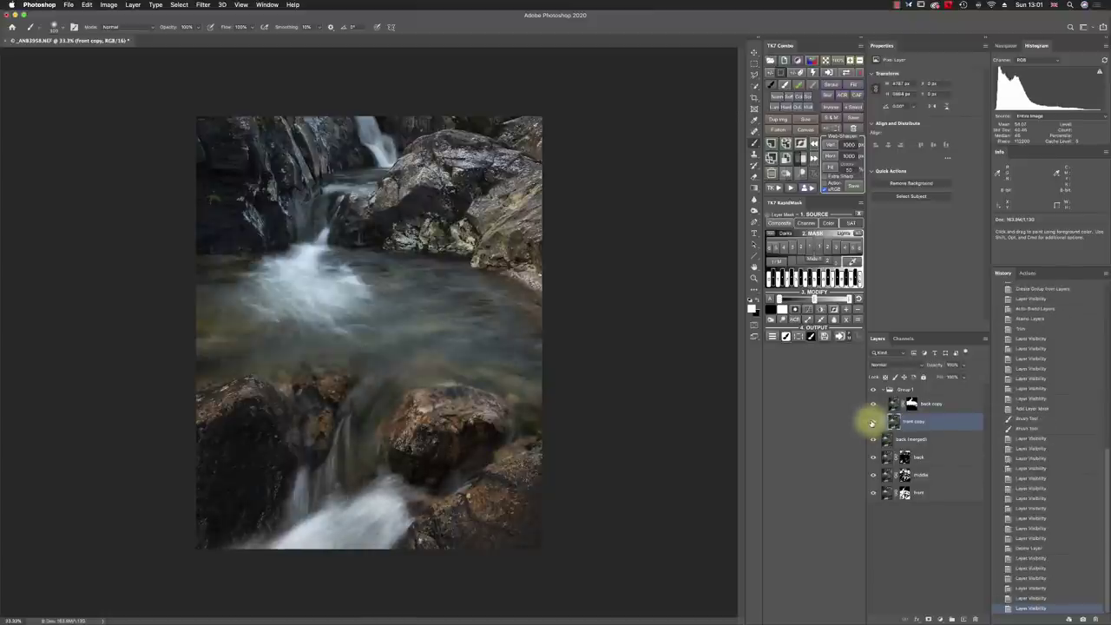
{"action": "left_click", "coordinate": [872, 423]}
{"action": "left_click", "coordinate": [872, 422]}
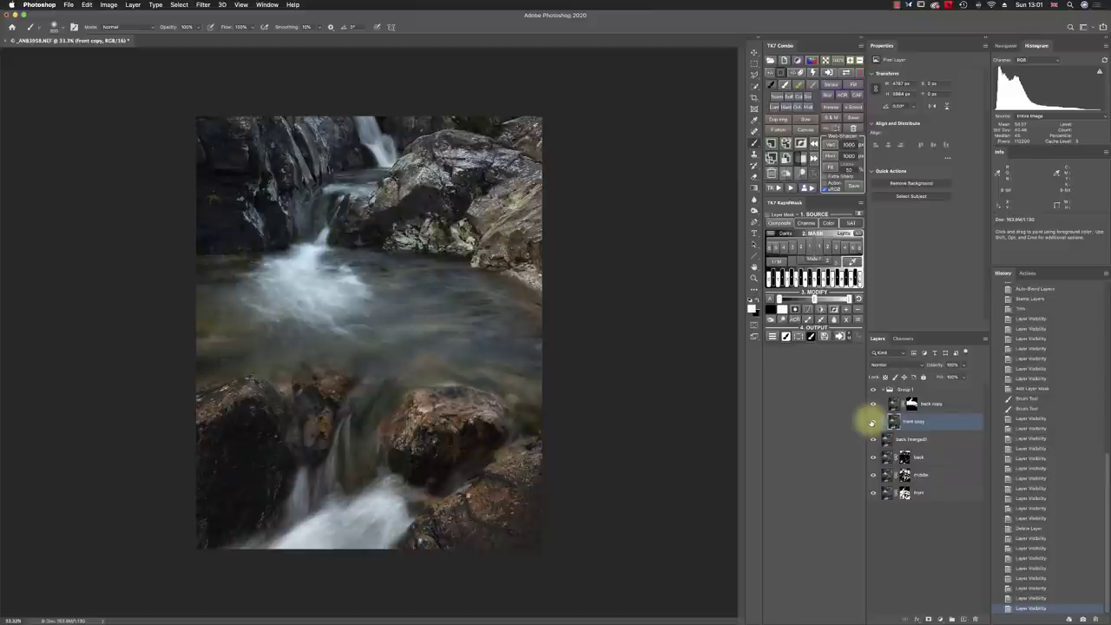
{"action": "left_click", "coordinate": [872, 423]}
{"action": "left_click", "coordinate": [872, 423]}
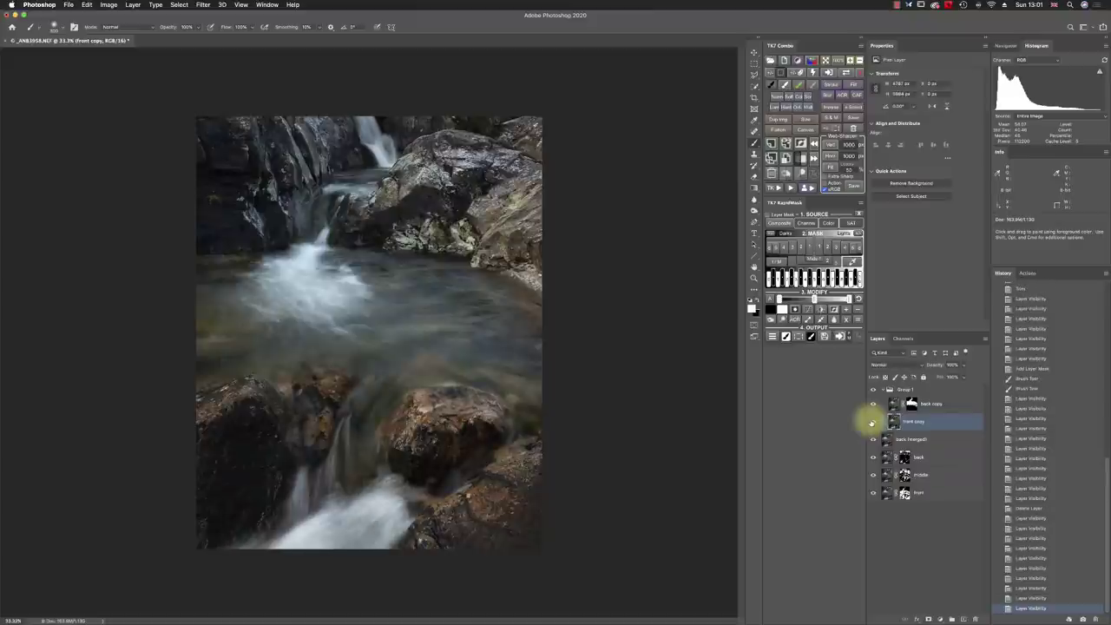
{"action": "left_click", "coordinate": [872, 423]}
{"action": "left_click", "coordinate": [872, 423]}
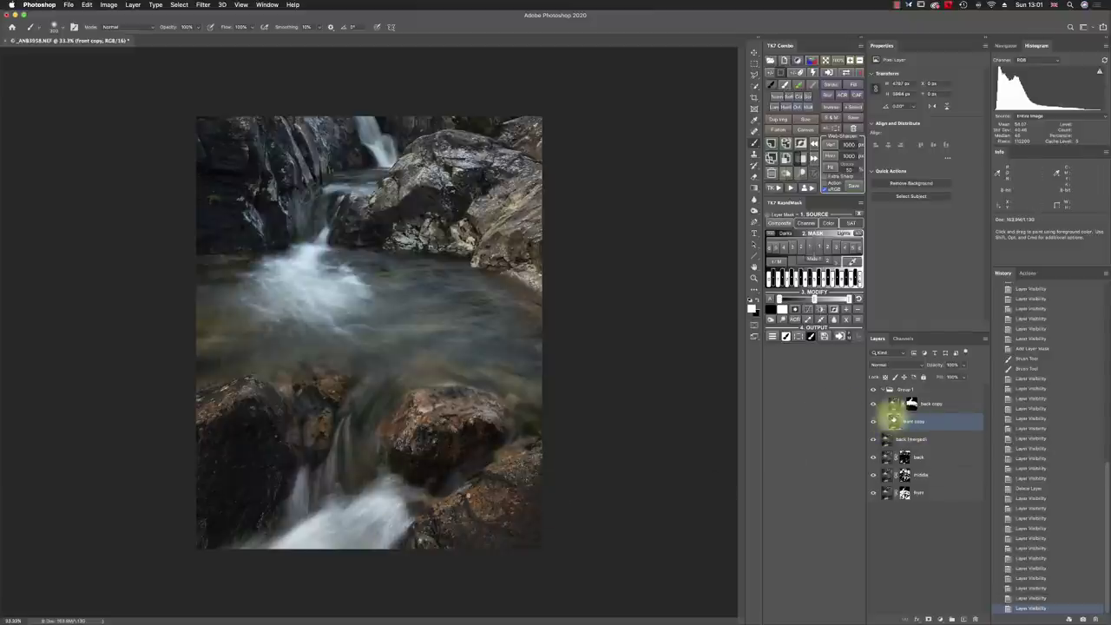
{"action": "left_click", "coordinate": [875, 422]}
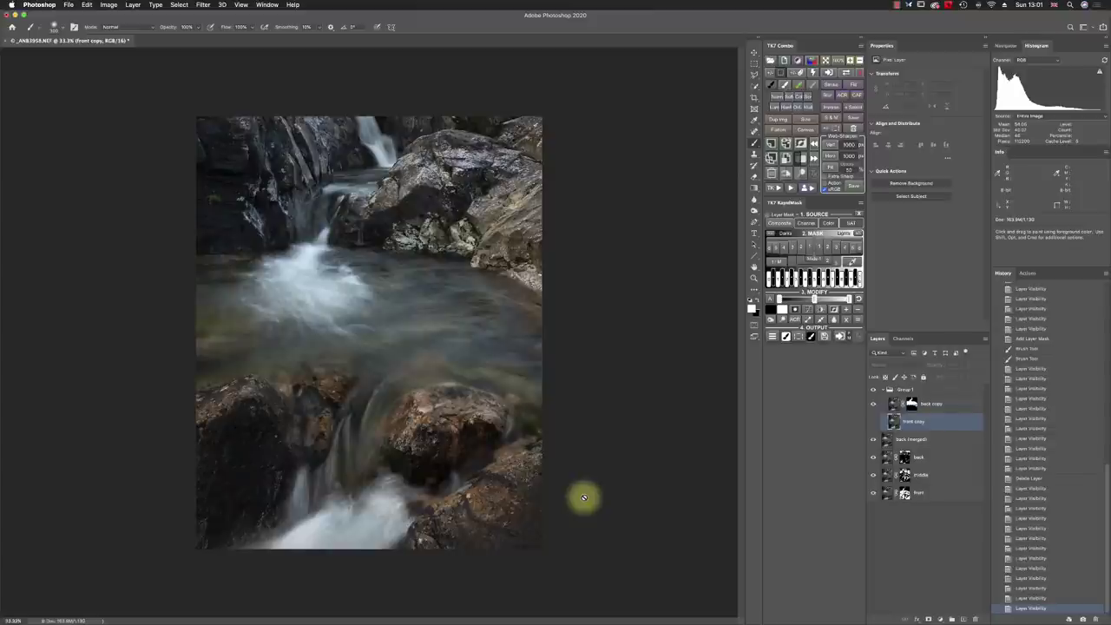
{"action": "left_click", "coordinate": [874, 423]}
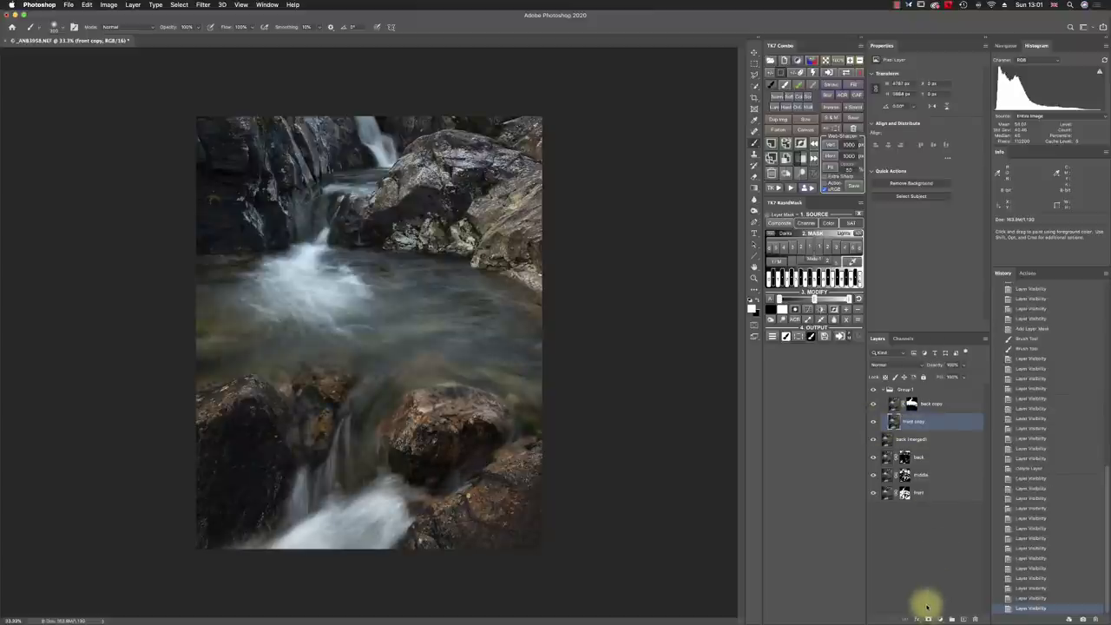
- Give front copy a black mask and paint its smoother water into the lower waterfall and foreground
{"action": "left_click", "coordinate": [927, 618], "text": "alt"}
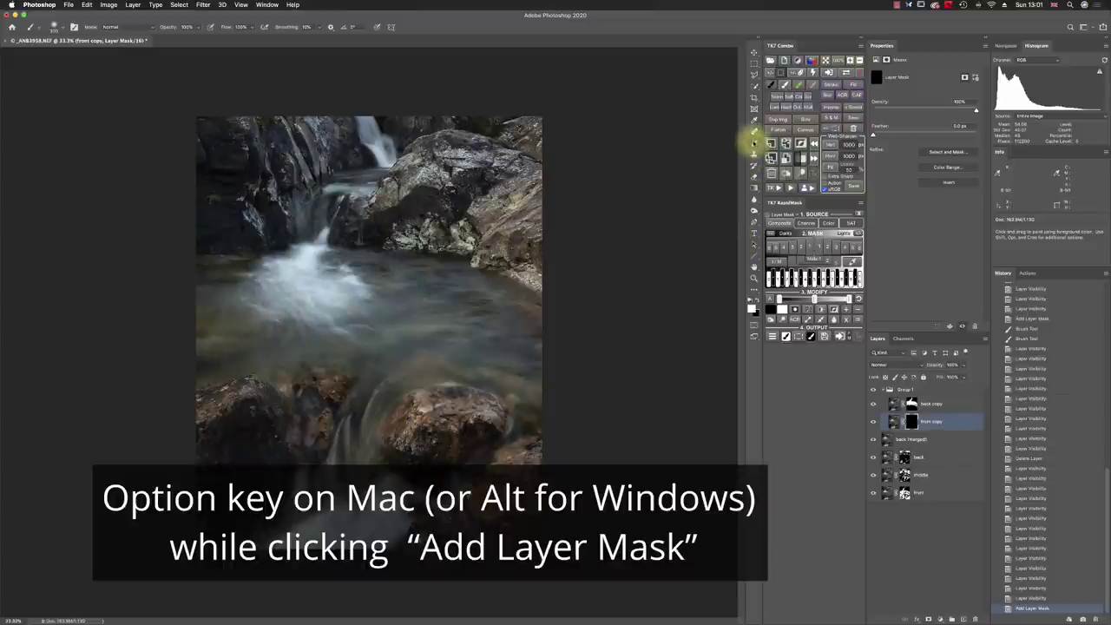
{"action": "mouse_move", "coordinate": [363, 397]}
{"action": "left_mouse_down"}
{"action": "mouse_move", "coordinate": [350, 426]}
{"action": "mouse_move", "coordinate": [367, 391]}
{"action": "mouse_move", "coordinate": [362, 454]}
{"action": "mouse_move", "coordinate": [369, 449]}
{"action": "left_mouse_up"}
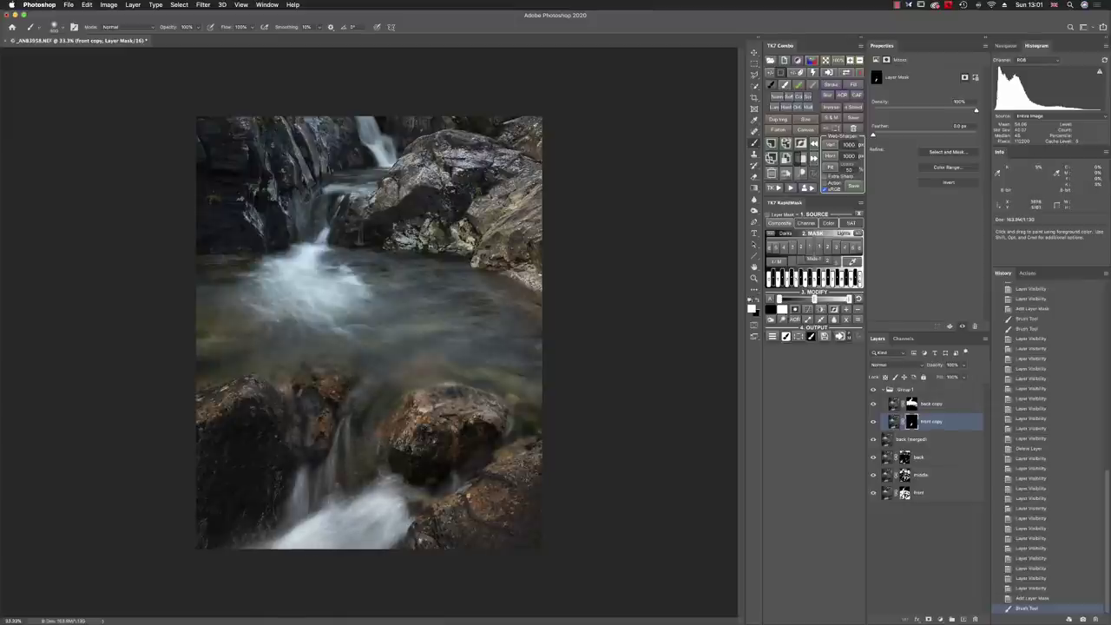
{"action": "left_click", "coordinate": [259, 560]}
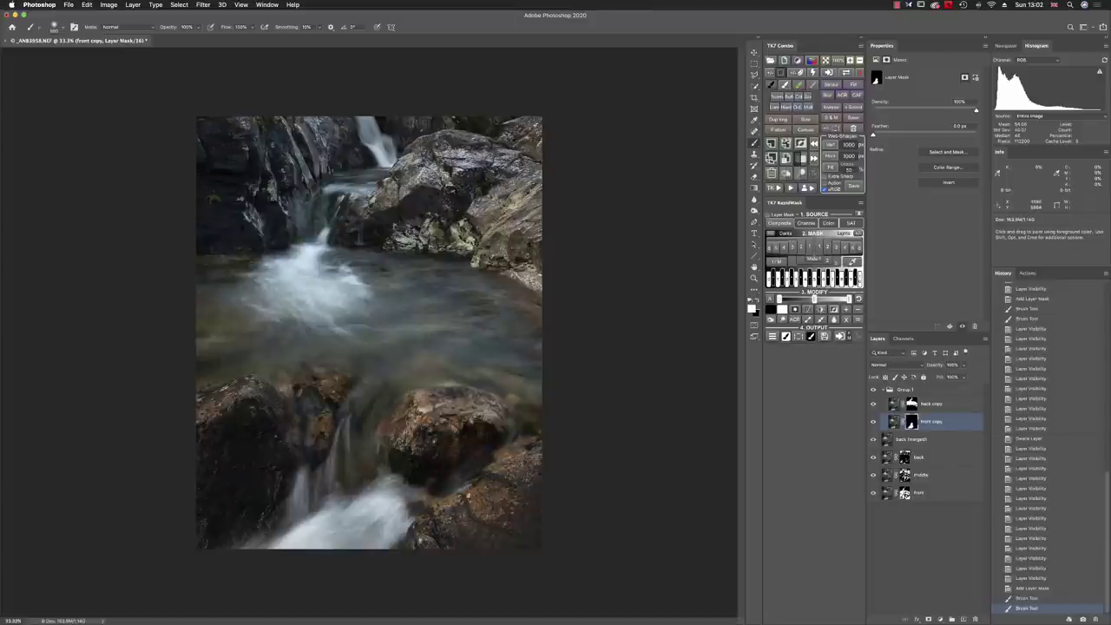
{"action": "left_click", "coordinate": [712, 439]}
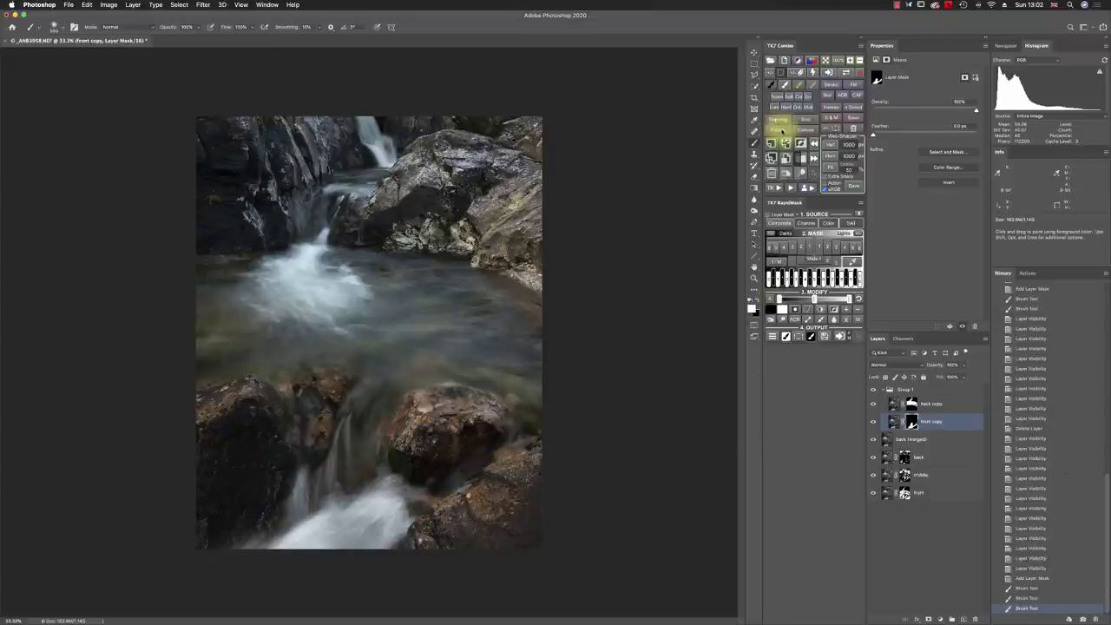
- Flatten and save the Photoshop composite, then open it in Lightroom's Develop module
{"action": "left_click", "coordinate": [777, 128]}
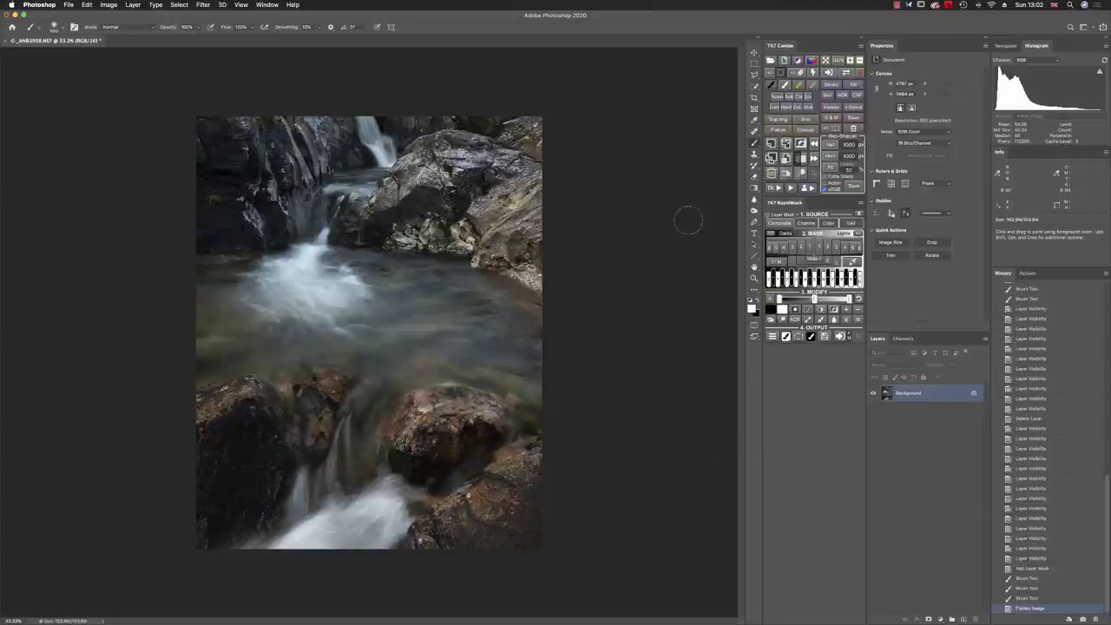
{"action": "key", "text": "super+s"}
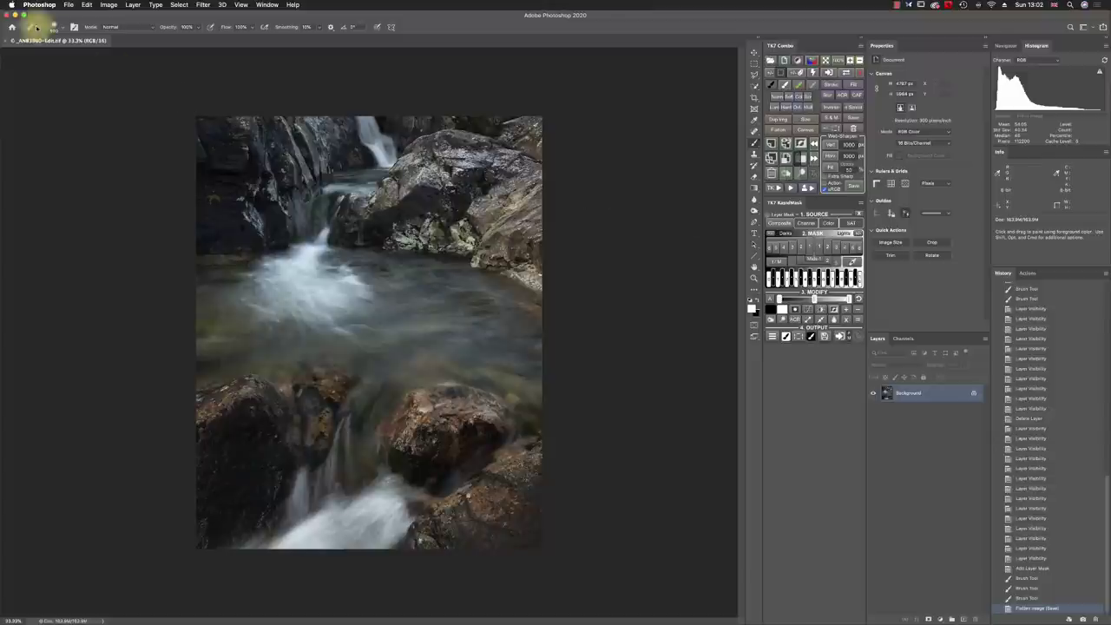
{"action": "left_click", "coordinate": [23, 16]}
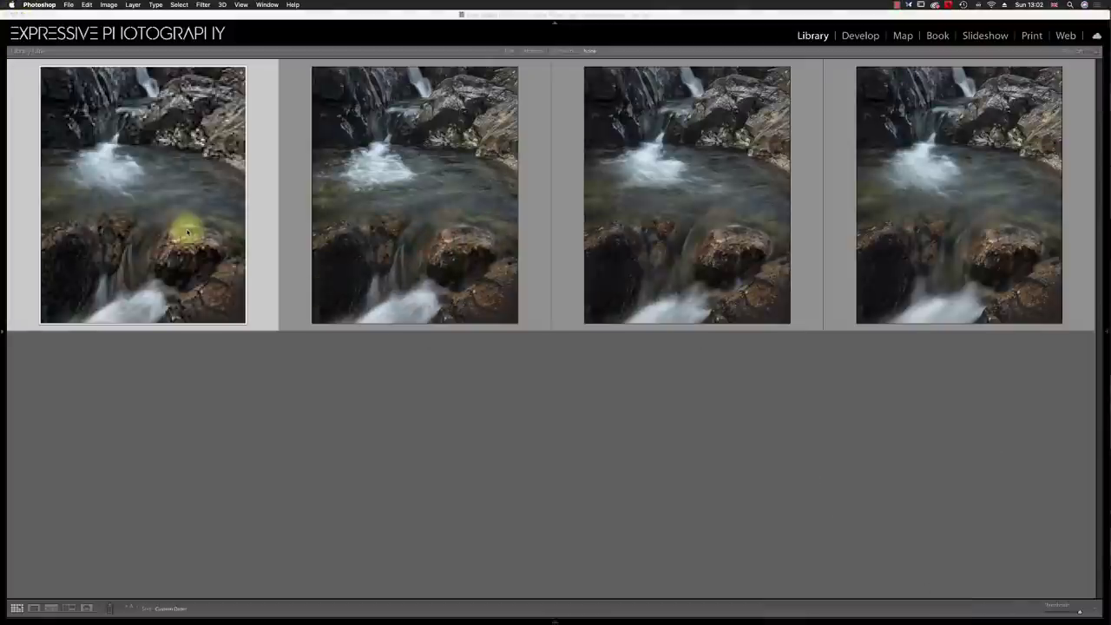
{"action": "double_click", "coordinate": [187, 231]}
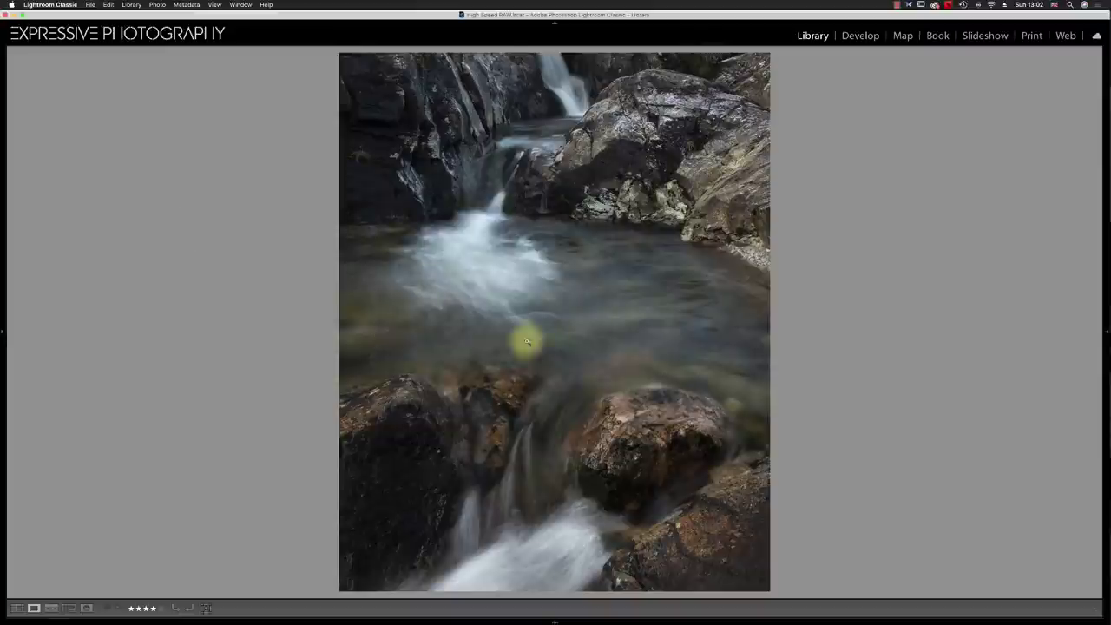
{"action": "left_click", "coordinate": [857, 35]}
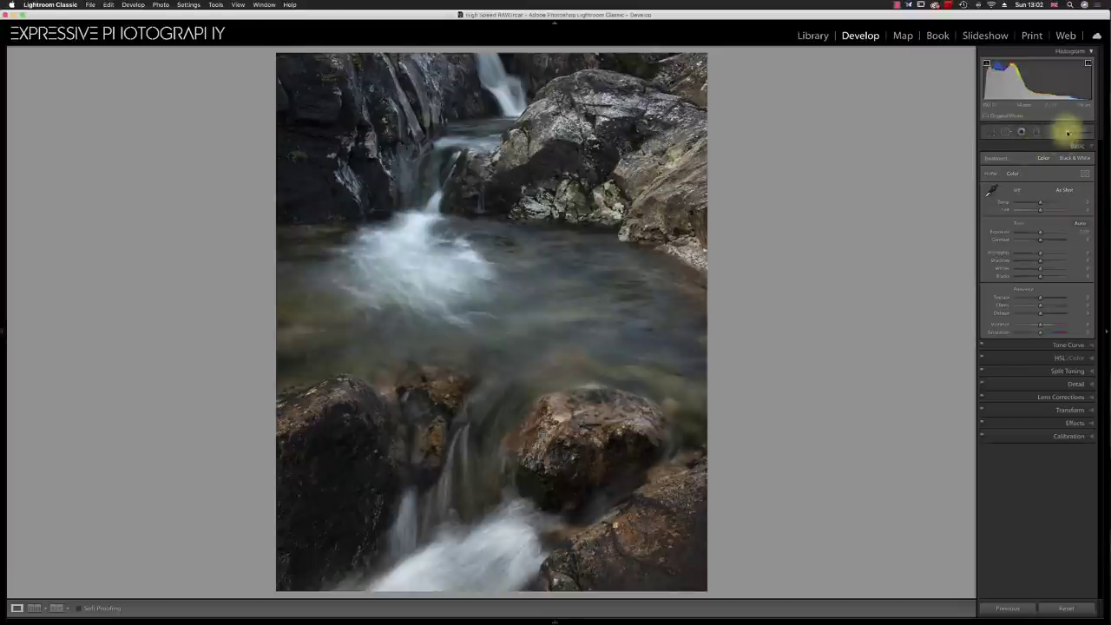
- Paint an Adjustment Brush stroke with texture 21, clarity about 28 and raised whites
{"action": "key", "text": "k"}
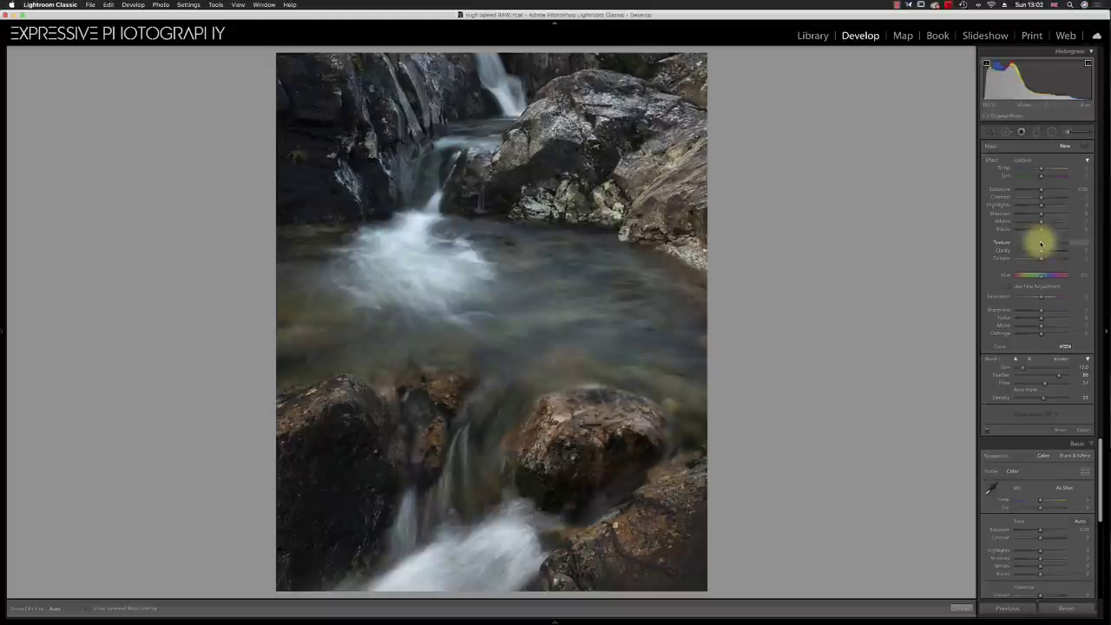
{"action": "left_click_drag", "start_coordinate": [1041, 243], "coordinate": [1047, 242]}
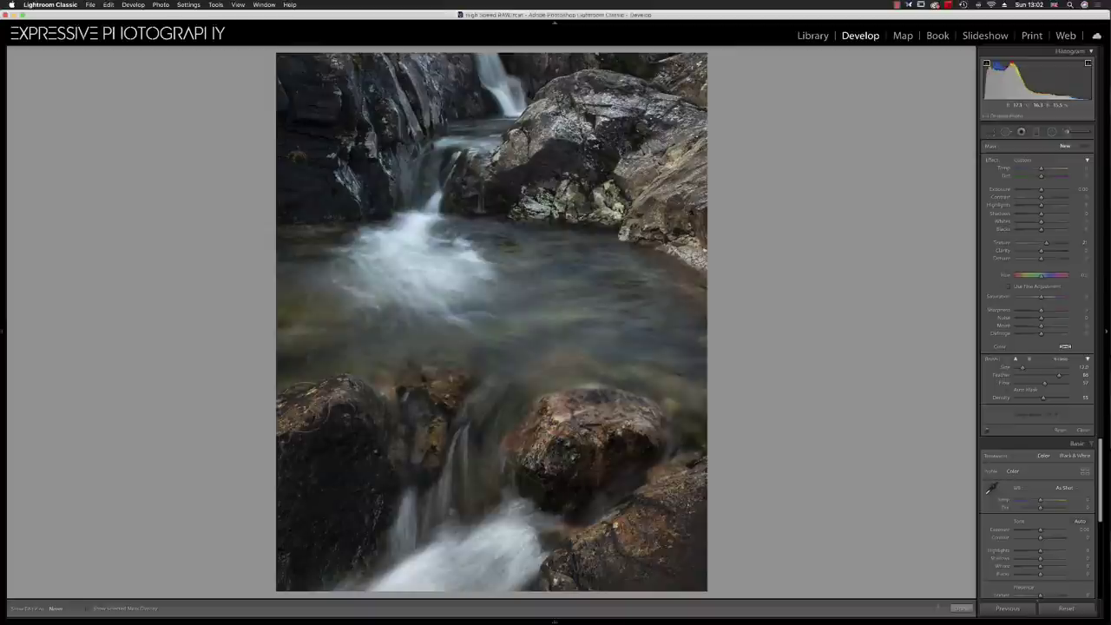
{"action": "left_click", "coordinate": [317, 415]}
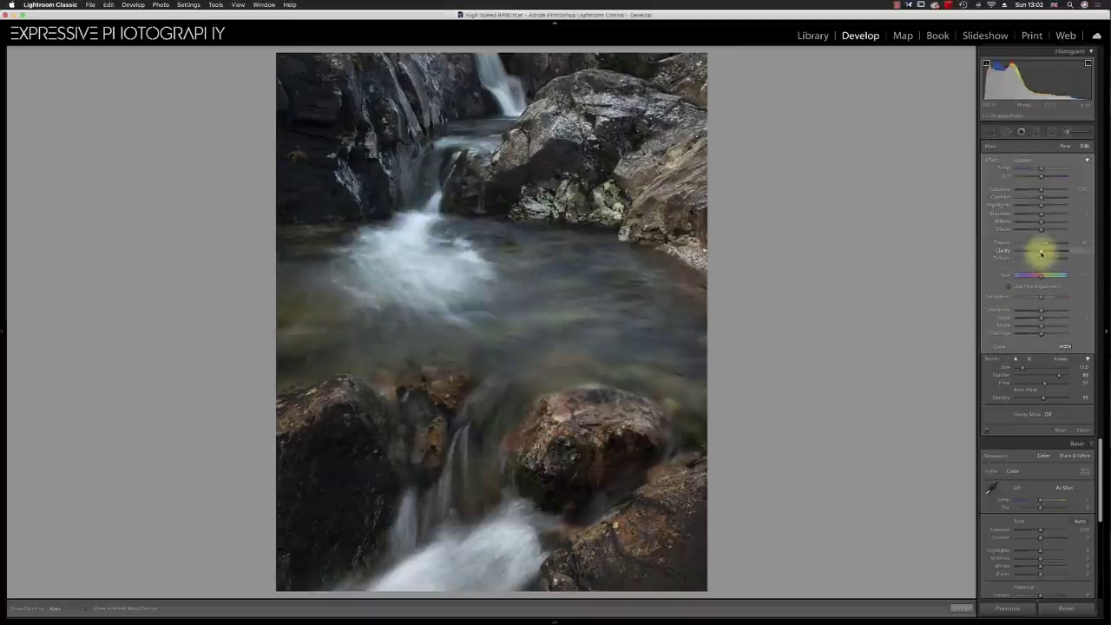
{"action": "left_click_drag", "start_coordinate": [1041, 253], "coordinate": [1050, 252]}
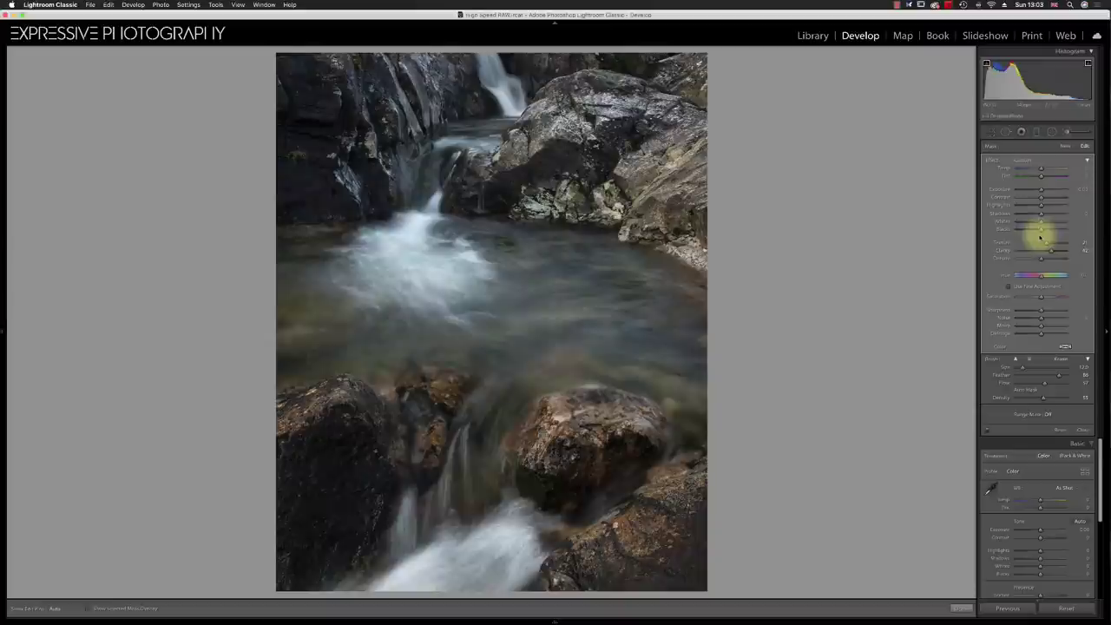
{"action": "left_click_drag", "start_coordinate": [1043, 222], "coordinate": [1052, 221]}
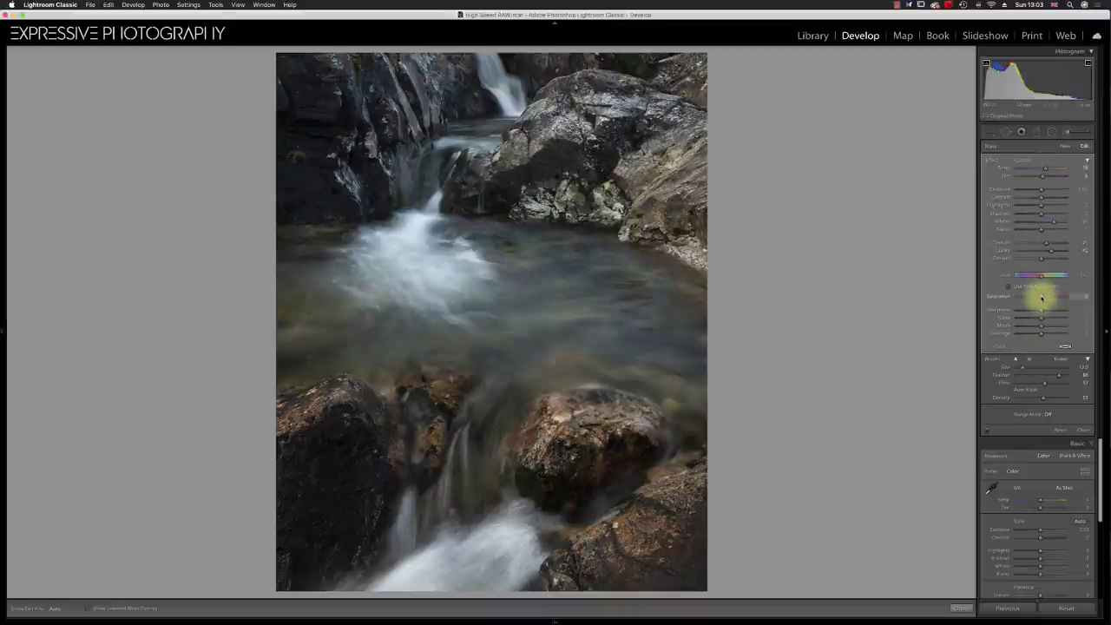
- Nudge up that adjustment's saturation, then start a new brush adjustment with Whites +16
{"action": "left_click_drag", "start_coordinate": [1041, 297], "coordinate": [1045, 298]}
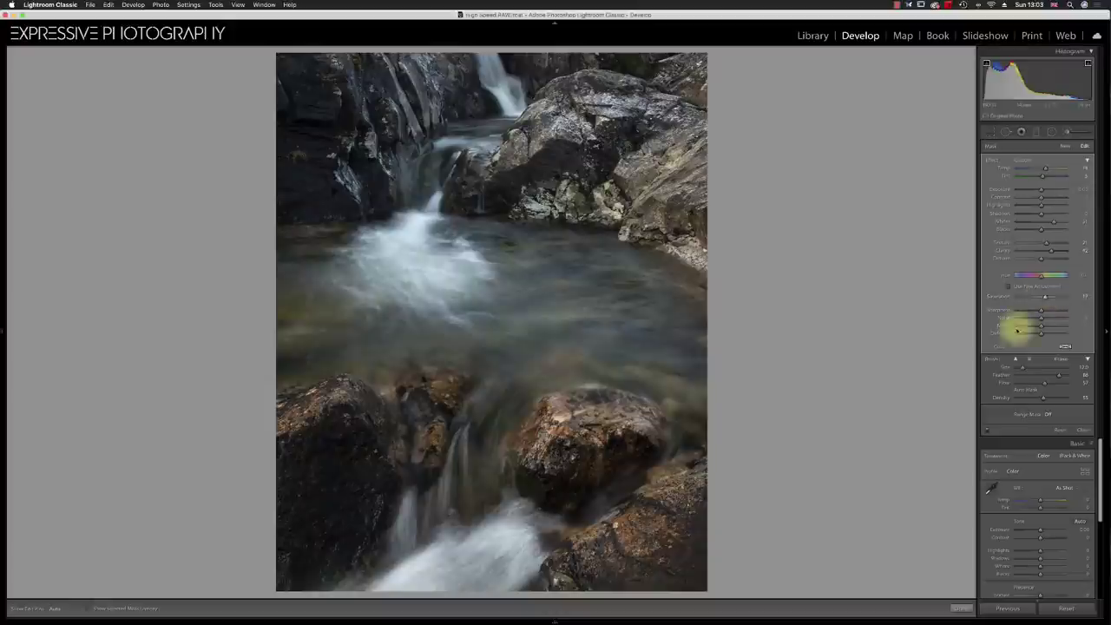
{"action": "left_click", "coordinate": [1060, 147]}
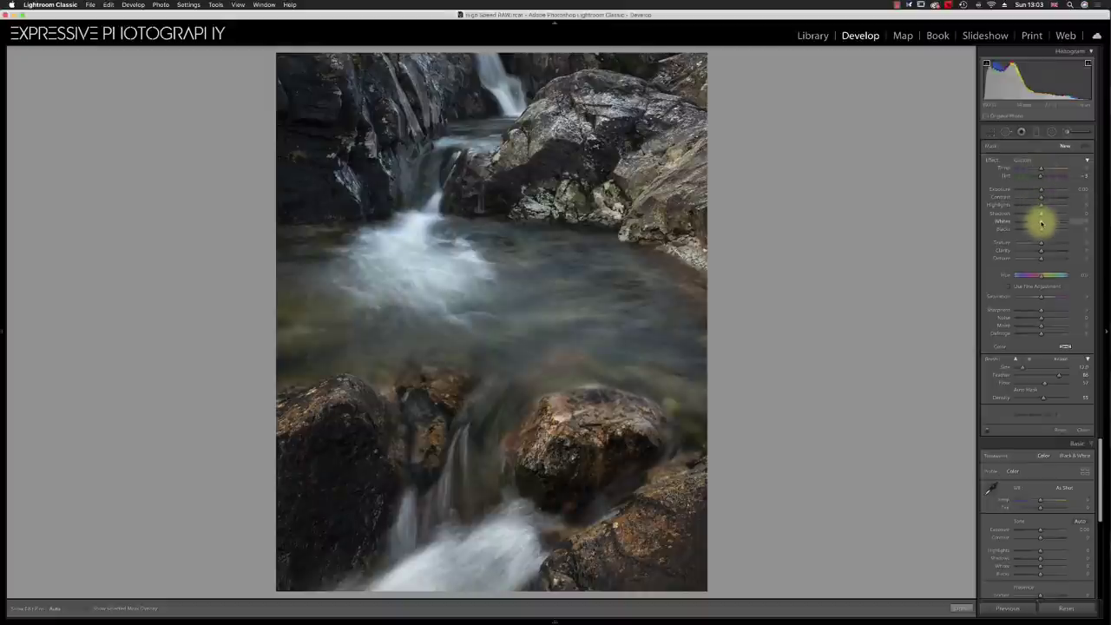
{"action": "left_click_drag", "start_coordinate": [1043, 223], "coordinate": [1045, 223]}
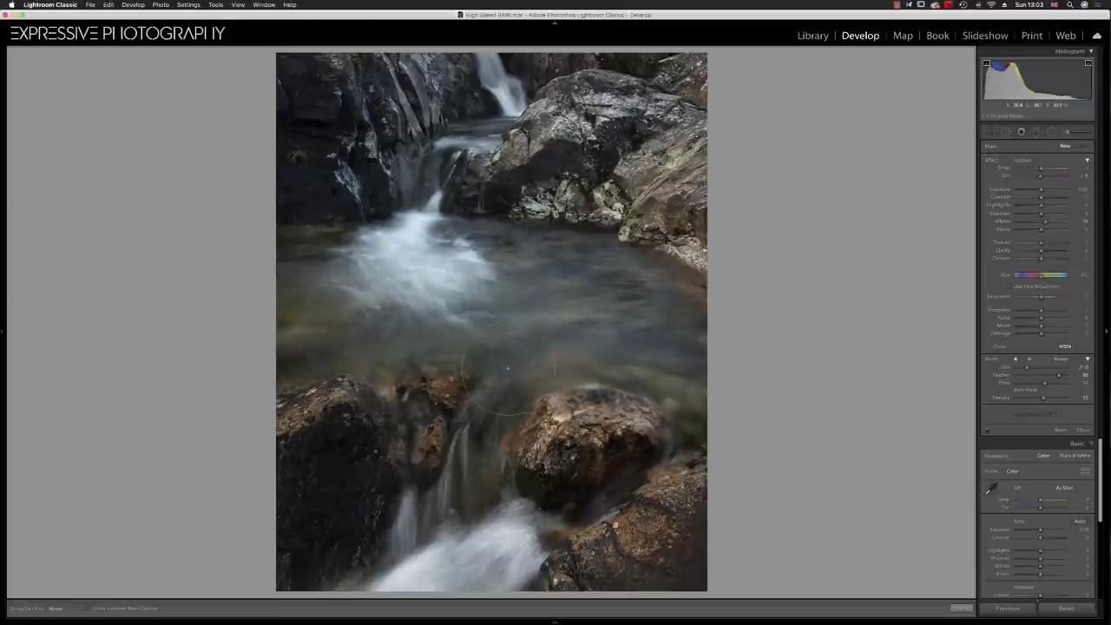
- Brush the new adjustment over the pool water: warmer, saturation about 21, clarity -20, brighter exposure
{"action": "left_click", "coordinate": [636, 334]}
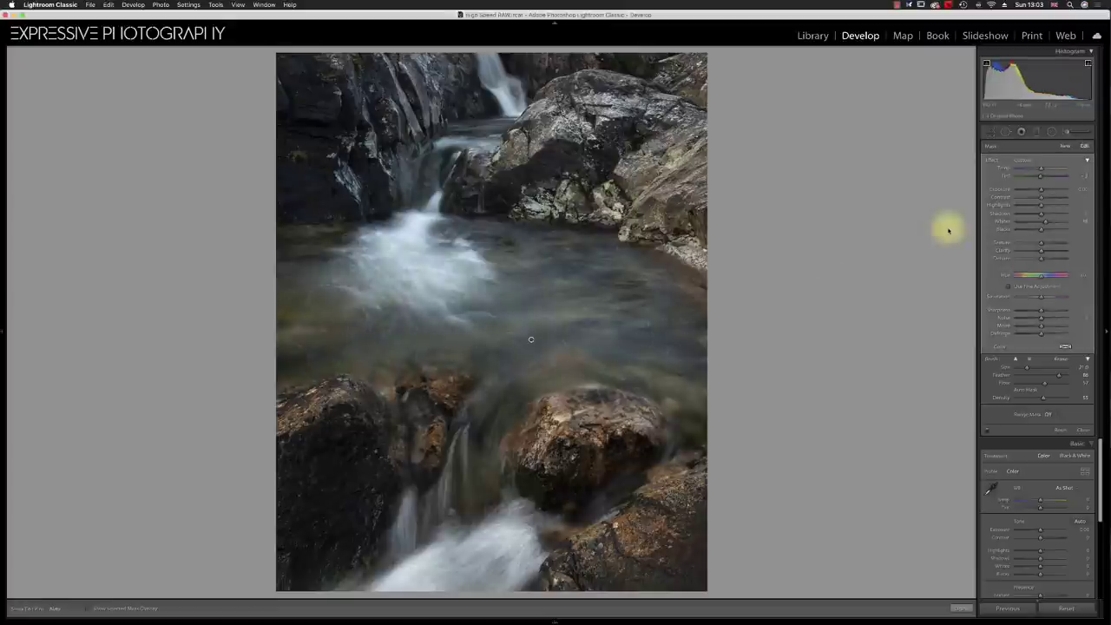
{"action": "left_click_drag", "start_coordinate": [1042, 169], "coordinate": [1044, 170]}
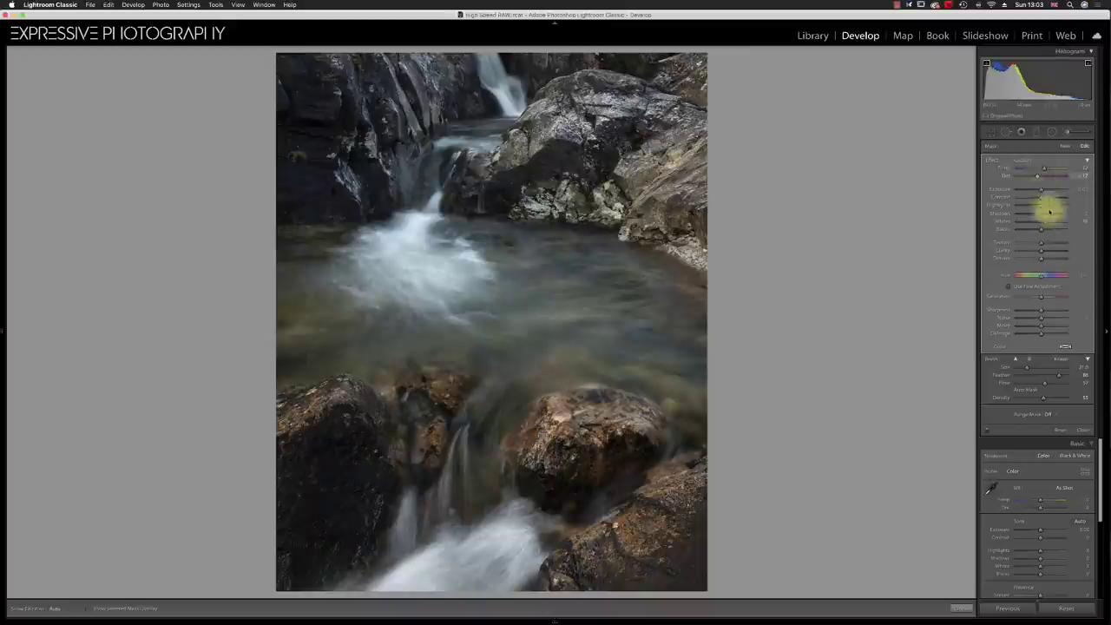
{"action": "left_click_drag", "start_coordinate": [1042, 299], "coordinate": [1048, 298]}
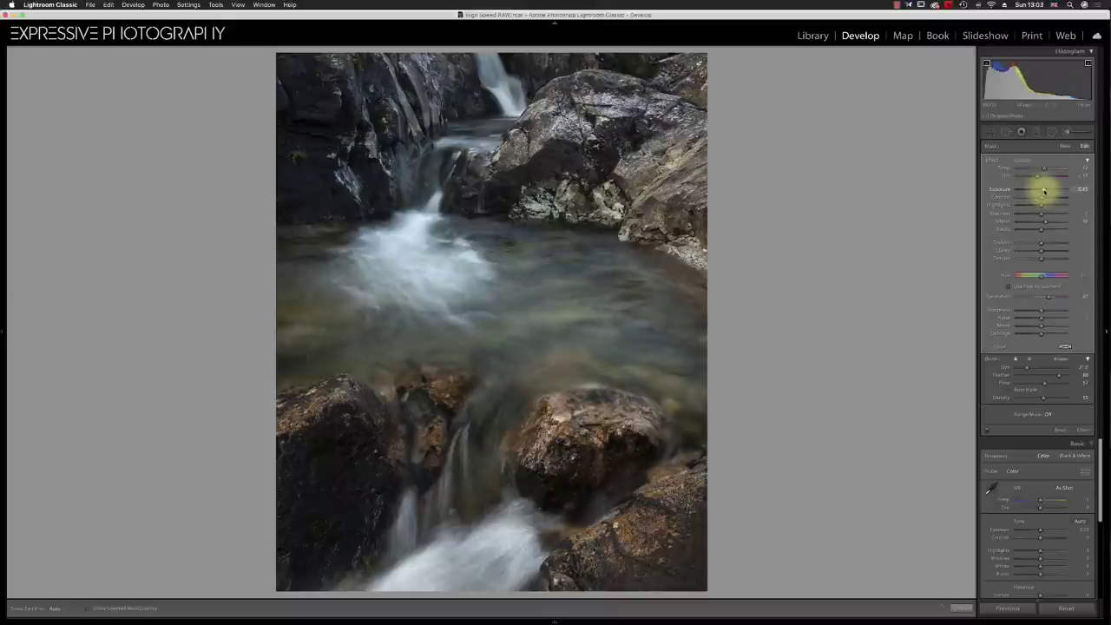
{"action": "left_click_drag", "start_coordinate": [1044, 191], "coordinate": [1042, 191]}
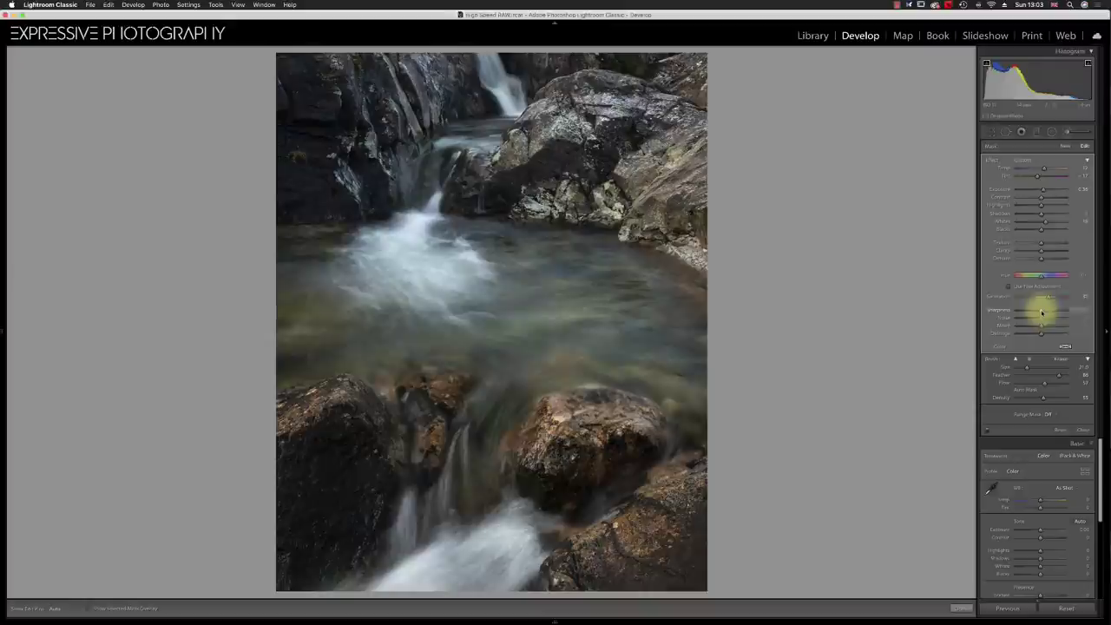
{"action": "left_click_drag", "start_coordinate": [1042, 253], "coordinate": [1035, 252]}
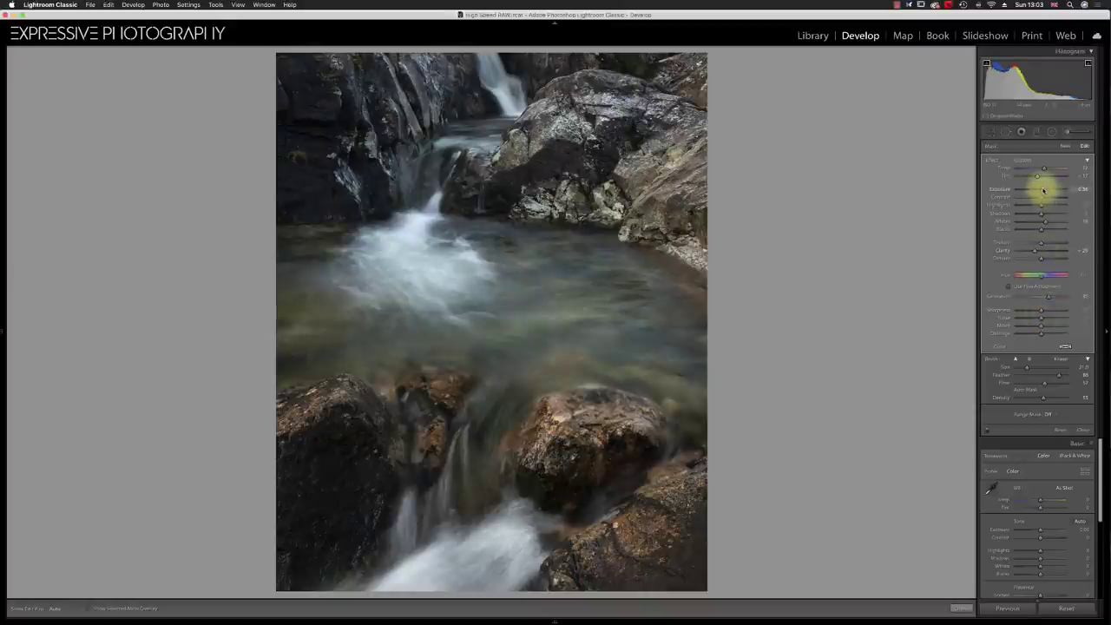
{"action": "mouse_move", "coordinate": [1044, 191]}
{"action": "left_mouse_down"}
{"action": "mouse_move", "coordinate": [1046, 169]}
{"action": "mouse_move", "coordinate": [1037, 177]}
{"action": "left_mouse_up"}
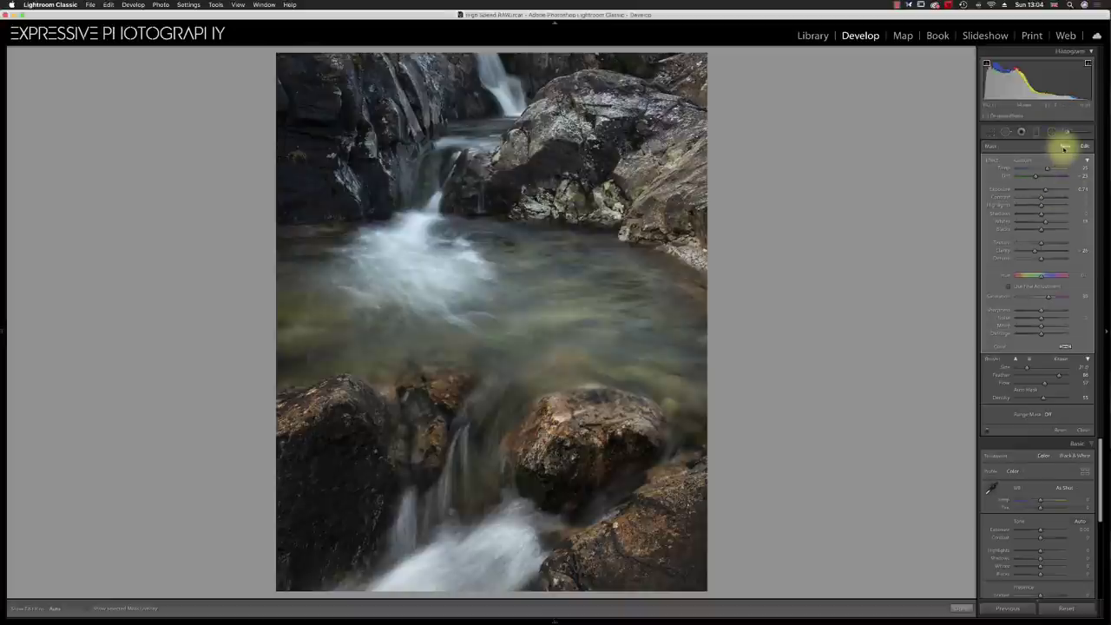
- Brush a new adjustment near the upper cascade with Temp about -14 and exposure about 0.20
{"action": "left_click", "coordinate": [1063, 146]}
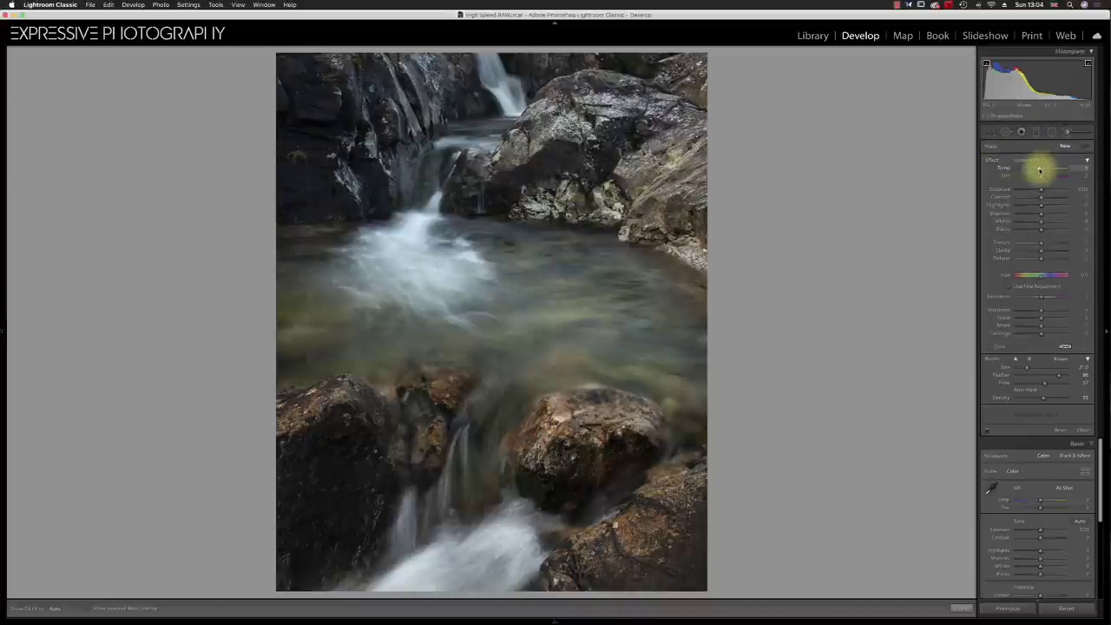
{"action": "left_click_drag", "start_coordinate": [1039, 169], "coordinate": [1036, 170]}
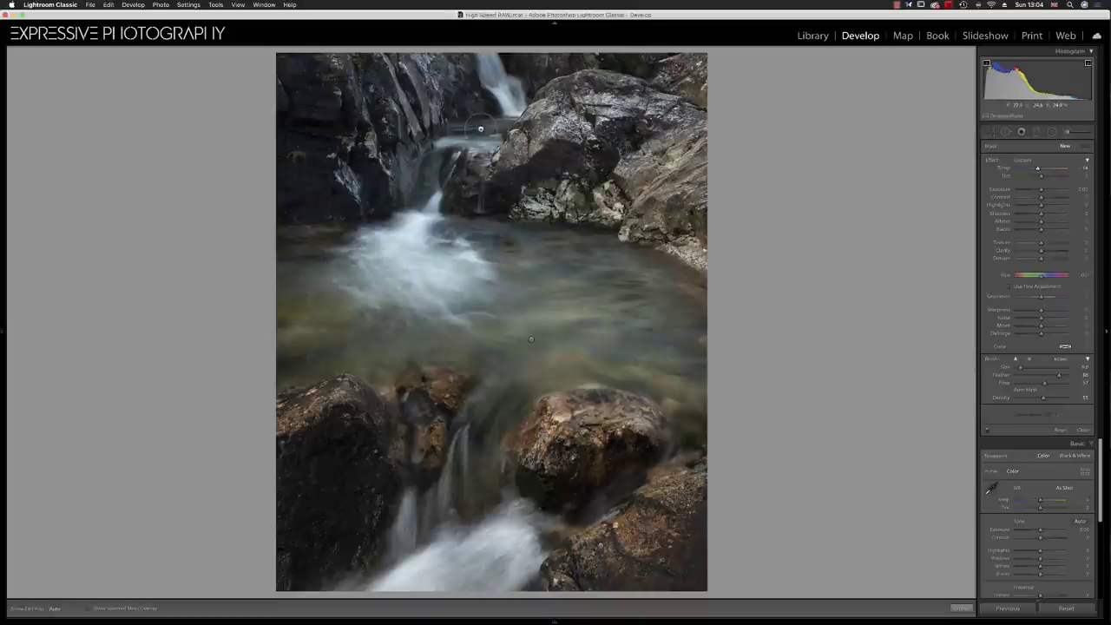
{"action": "key", "text": "h"}
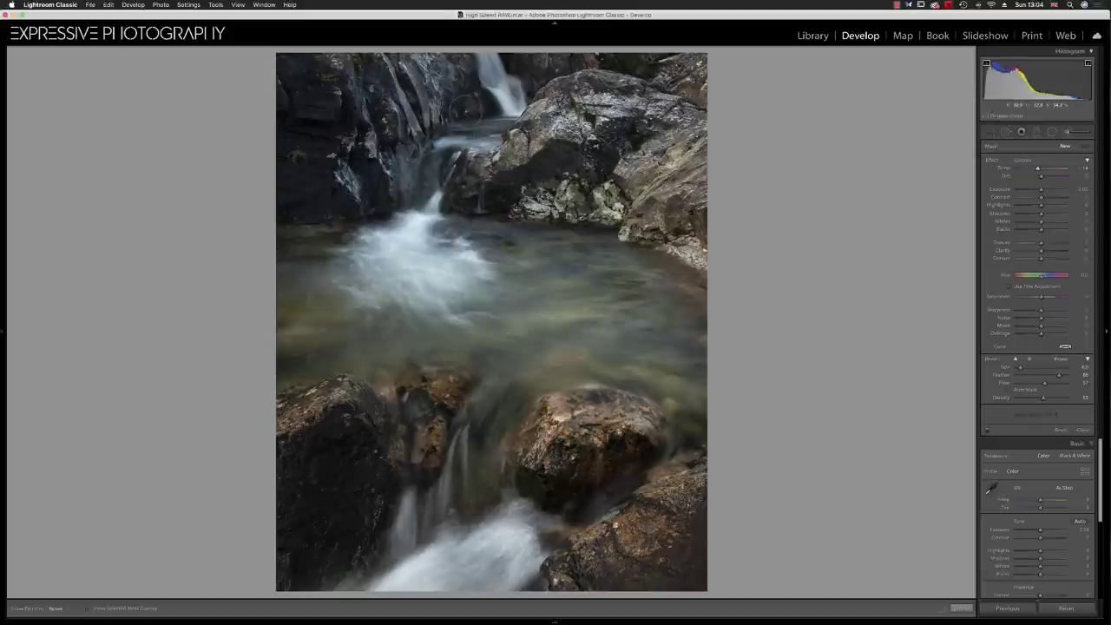
{"action": "left_click", "coordinate": [486, 126]}
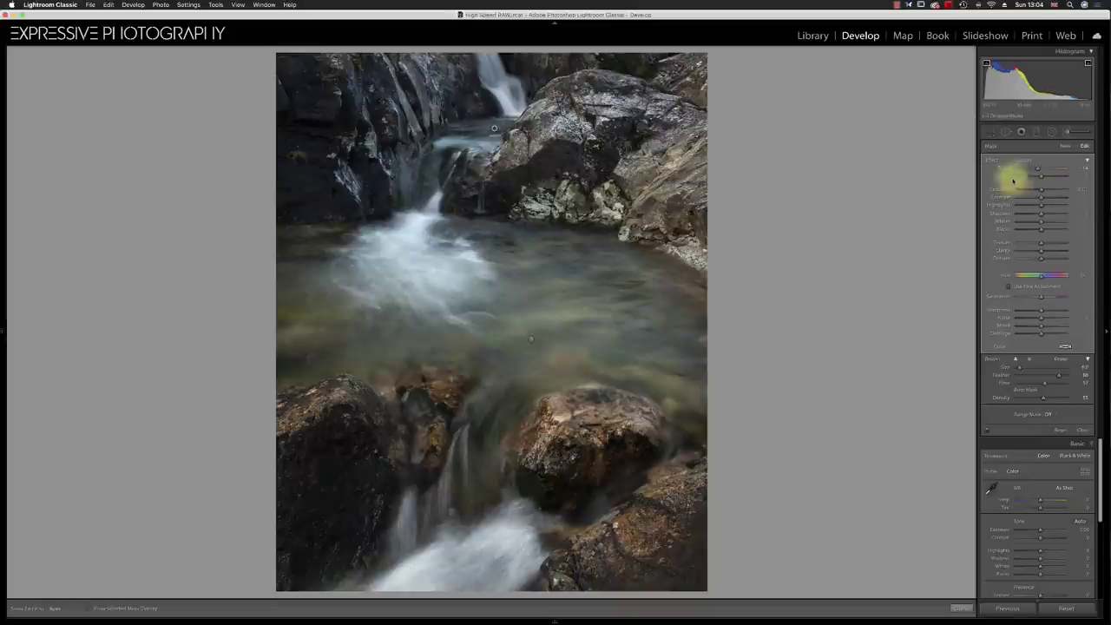
{"action": "left_click_drag", "start_coordinate": [1036, 170], "coordinate": [1034, 169]}
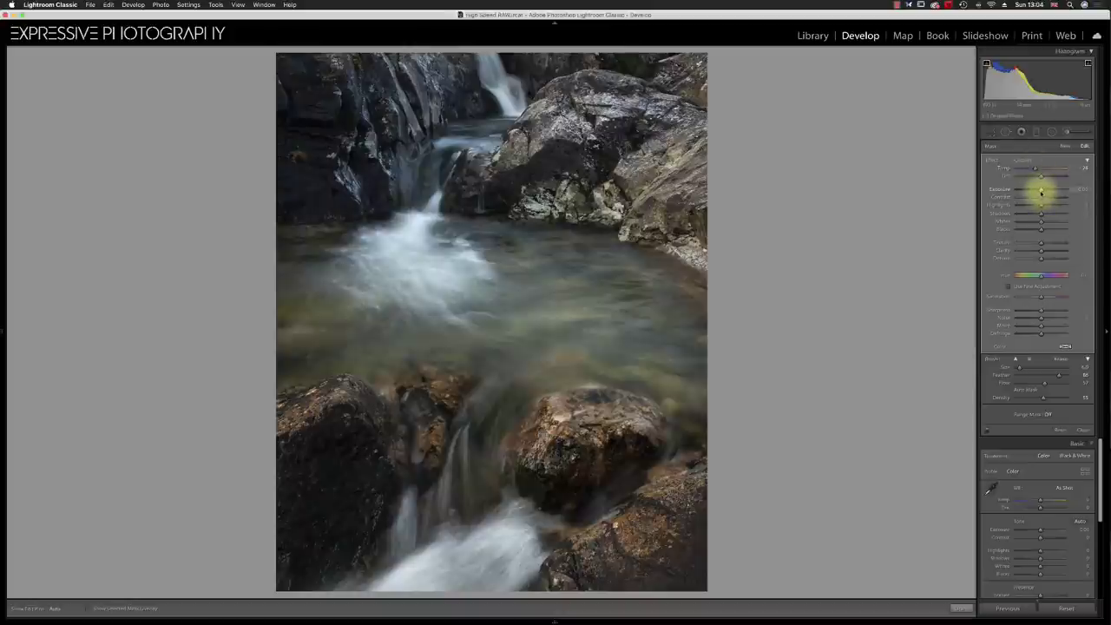
{"action": "left_click_drag", "start_coordinate": [1041, 191], "coordinate": [1043, 191]}
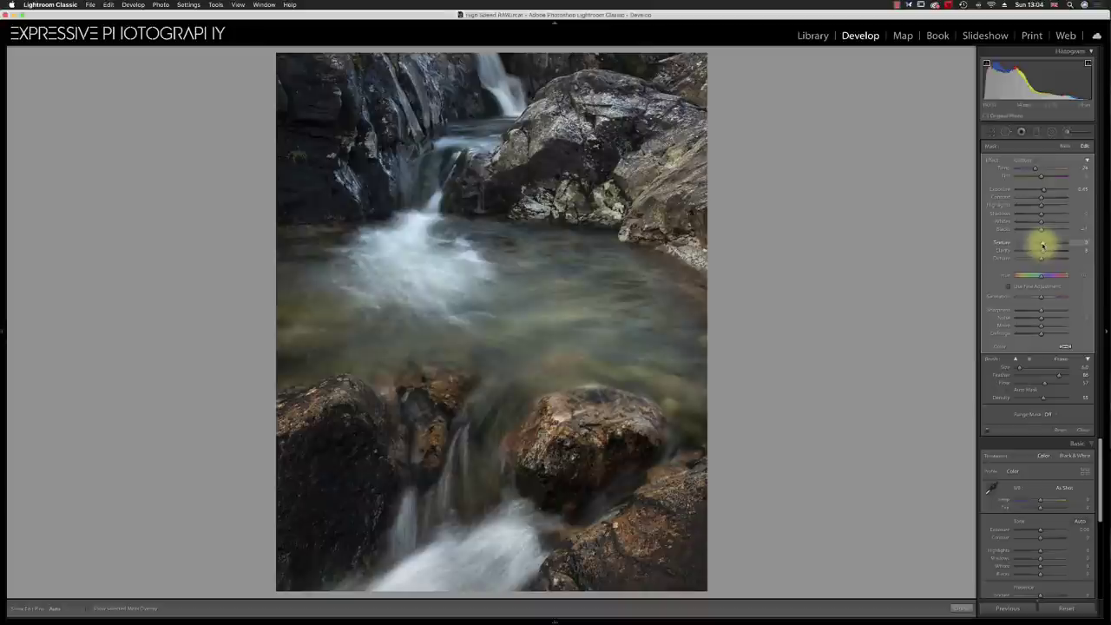
{"action": "left_click", "coordinate": [1051, 131]}
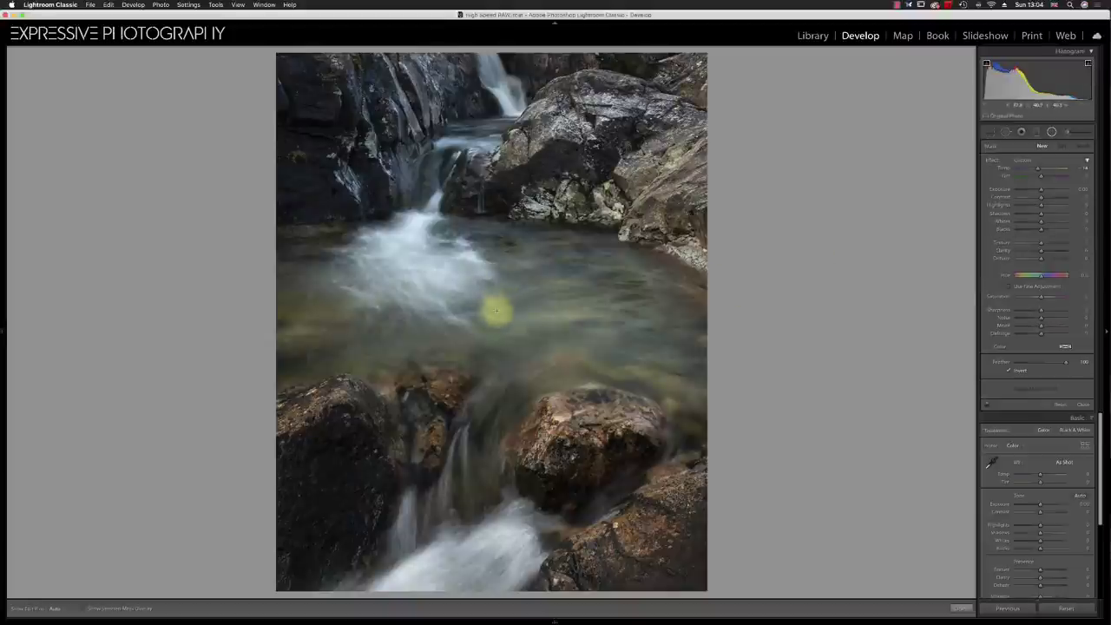
- Draw a radial filter centred on the pool that darkens the area outside the oval
{"action": "left_click_drag", "start_coordinate": [499, 319], "coordinate": [702, 607]}
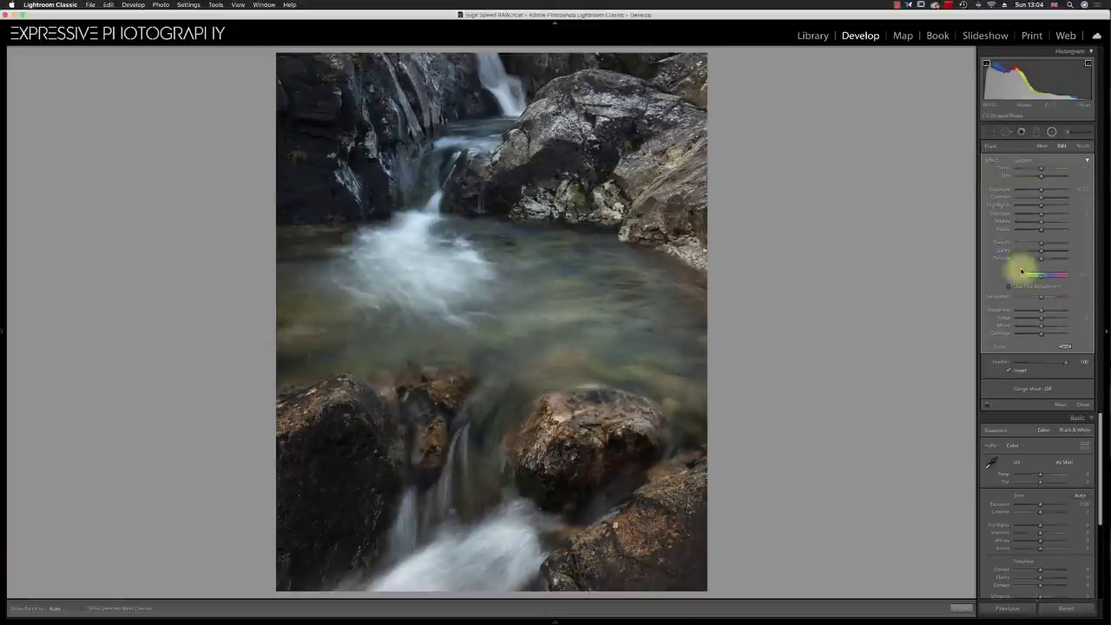
{"action": "left_click", "coordinate": [1007, 370]}
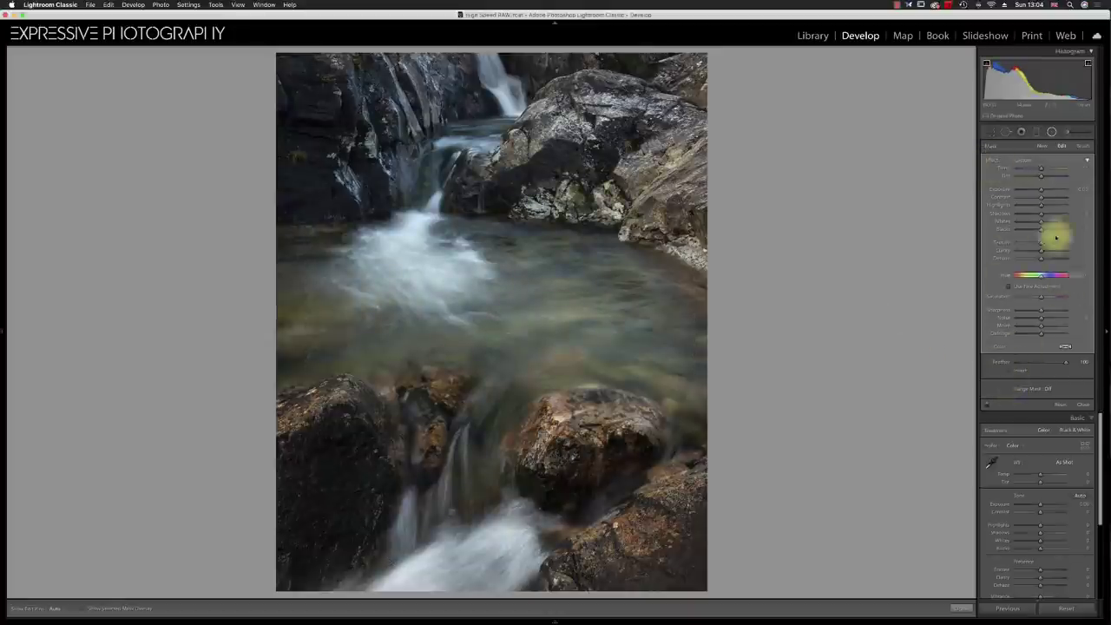
{"action": "left_click_drag", "start_coordinate": [1042, 191], "coordinate": [1038, 191]}
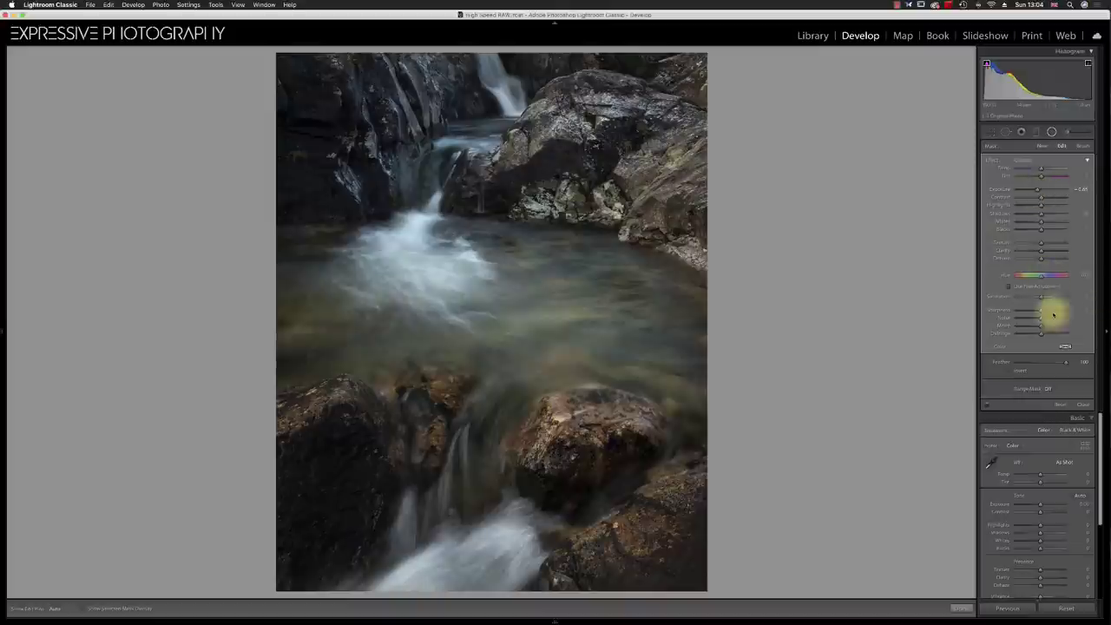
- Restrict the radial filter with a Luminance range mask and narrow its range
{"action": "left_click", "coordinate": [1054, 388]}
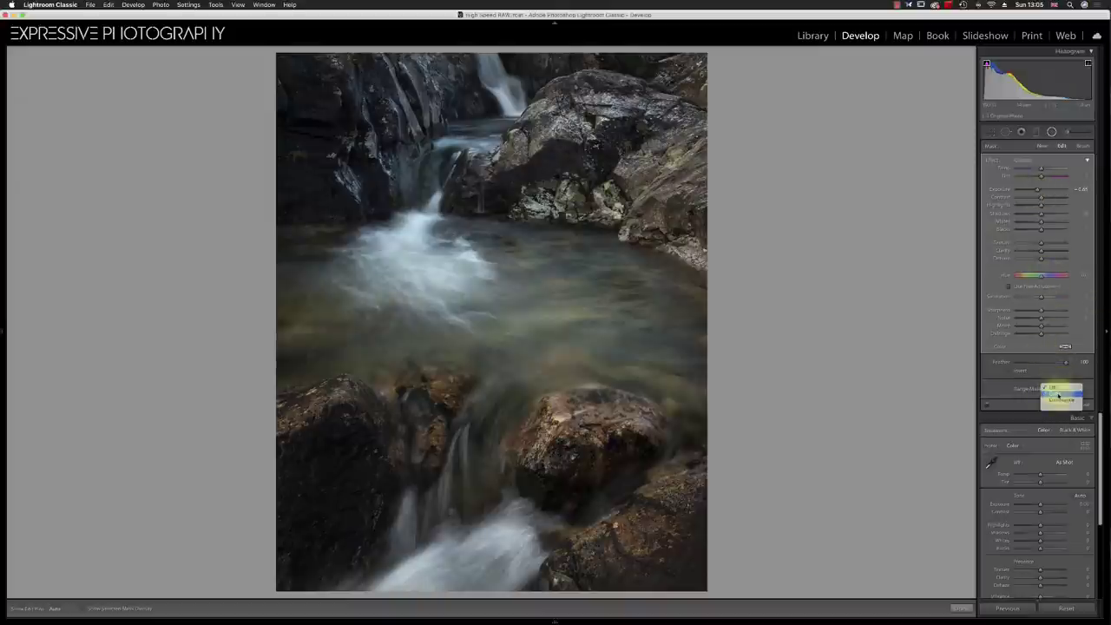
{"action": "left_click", "coordinate": [1058, 400]}
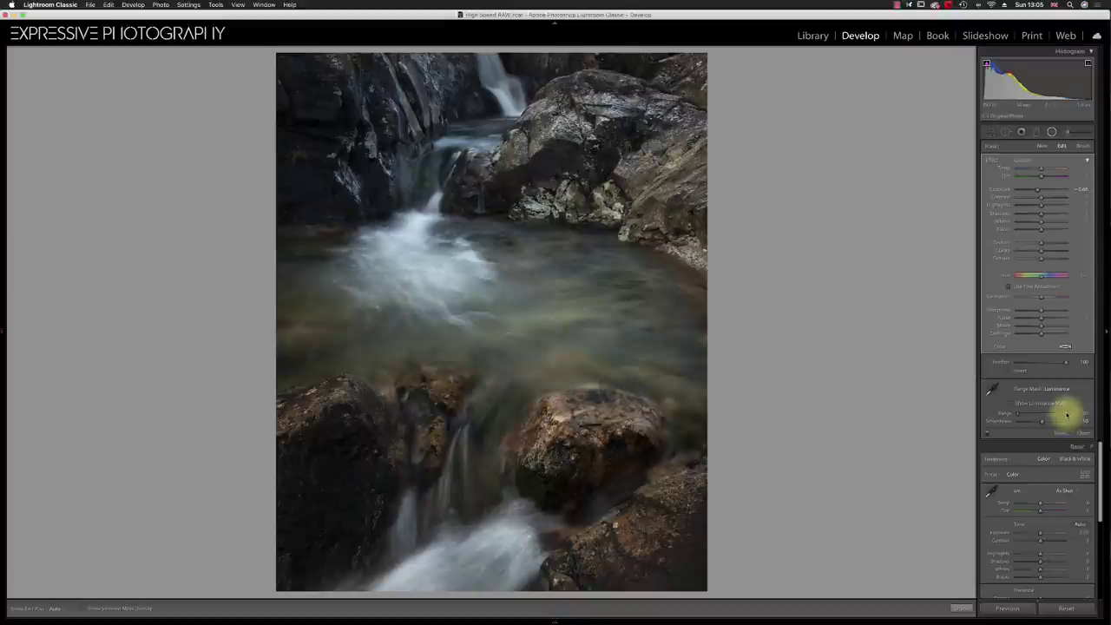
{"action": "left_click_drag", "start_coordinate": [1066, 414], "coordinate": [1061, 415]}
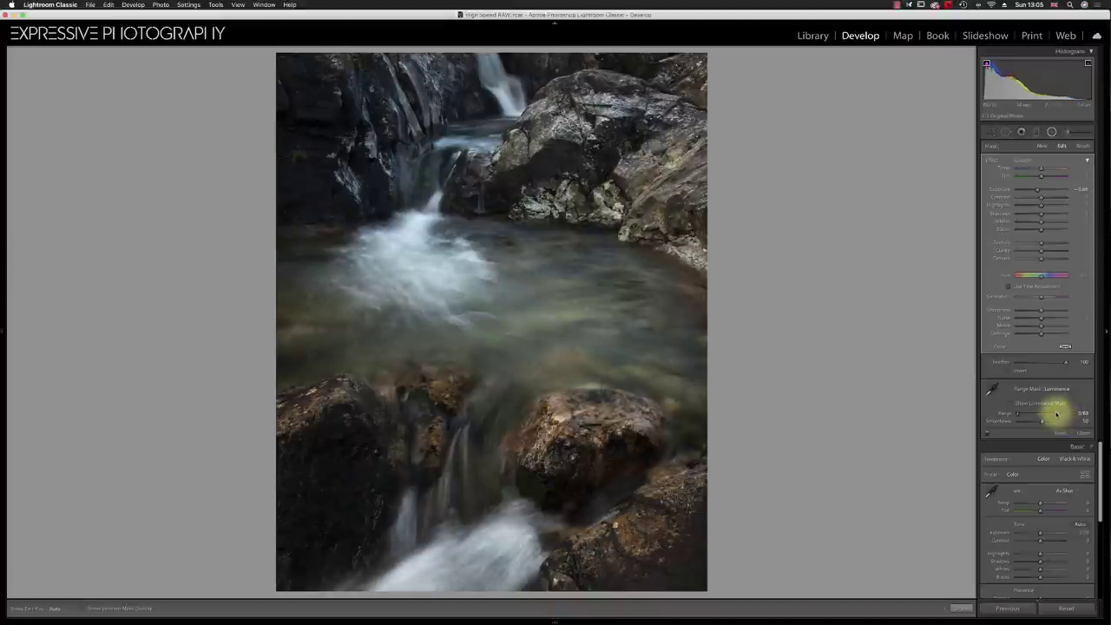
{"action": "left_click_drag", "start_coordinate": [1056, 414], "coordinate": [1057, 414]}
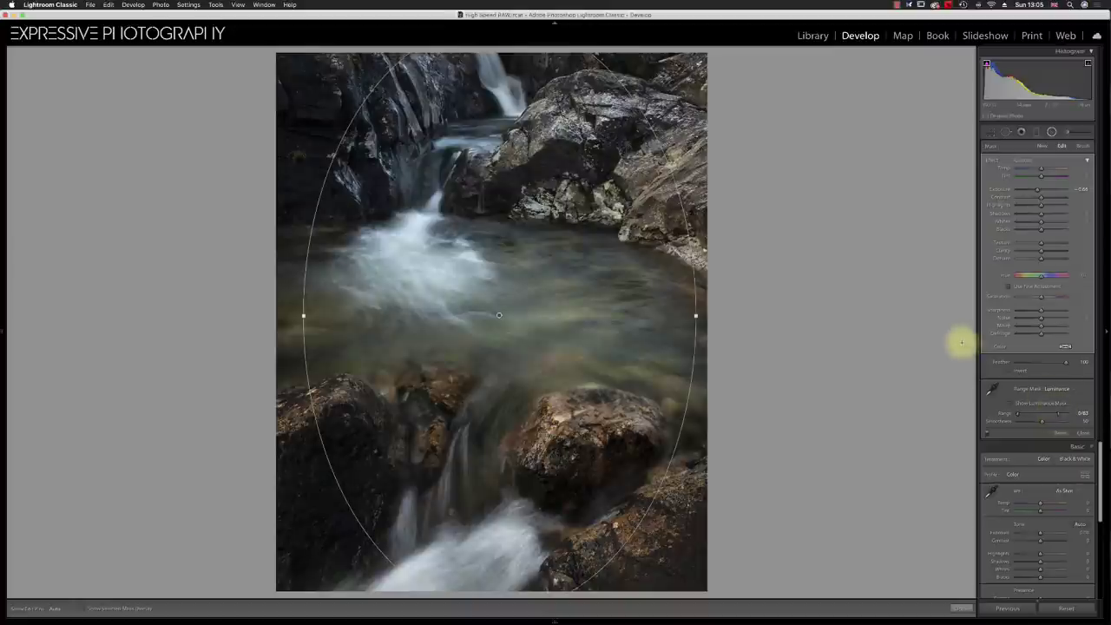
{"action": "left_click", "coordinate": [1051, 131]}
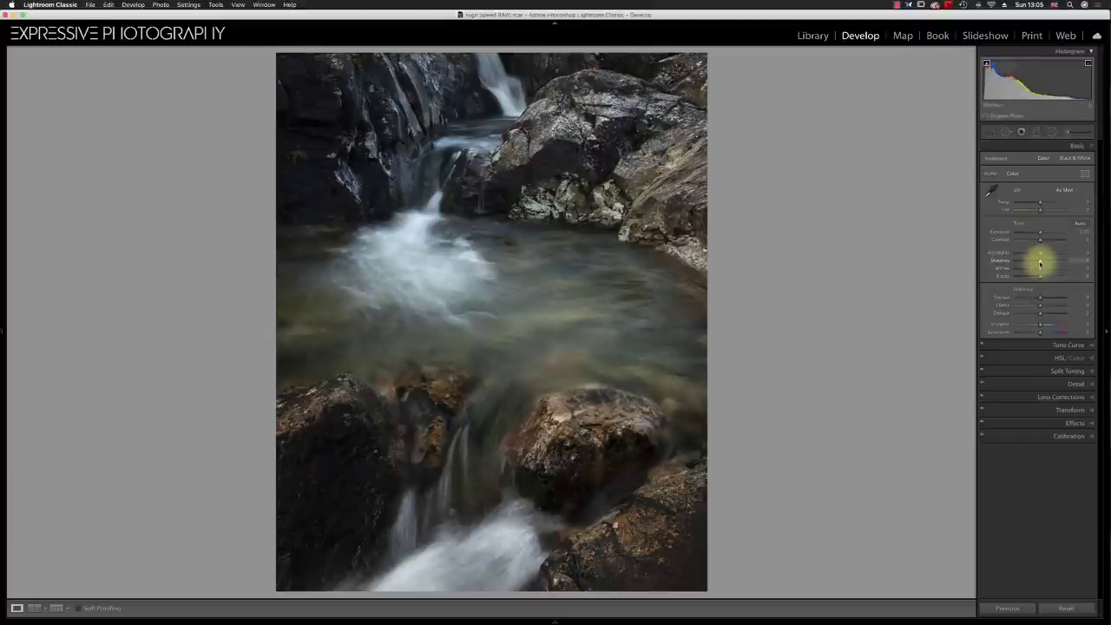
- Lift Shadows to +42, raise Blacks slightly, and view the pool composite in Lights Out mode
{"action": "left_click_drag", "start_coordinate": [1040, 263], "coordinate": [1048, 263]}
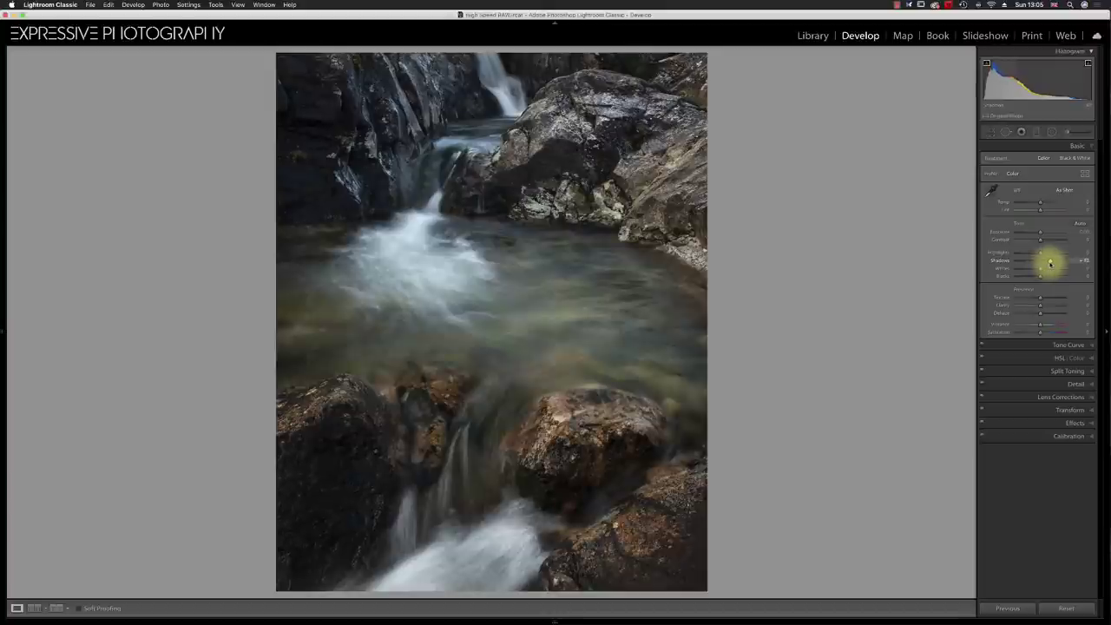
{"action": "left_click_drag", "start_coordinate": [1049, 263], "coordinate": [1049, 267]}
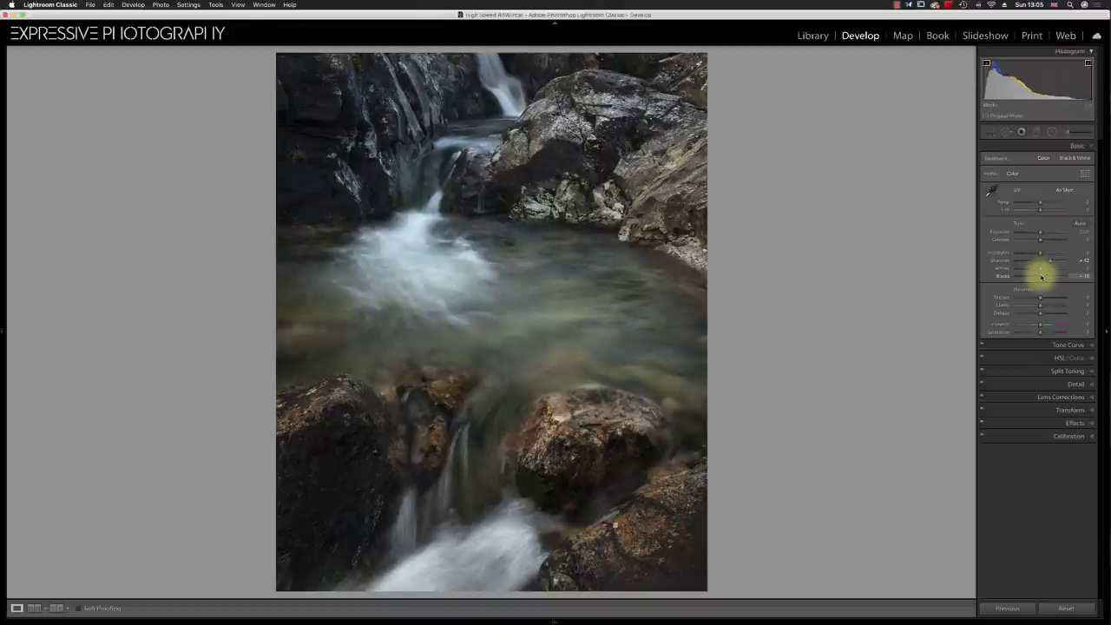
{"action": "left_click_drag", "start_coordinate": [1041, 276], "coordinate": [1029, 272]}
{"action": "key", "text": "l"}
{"action": "key", "text": "l"}
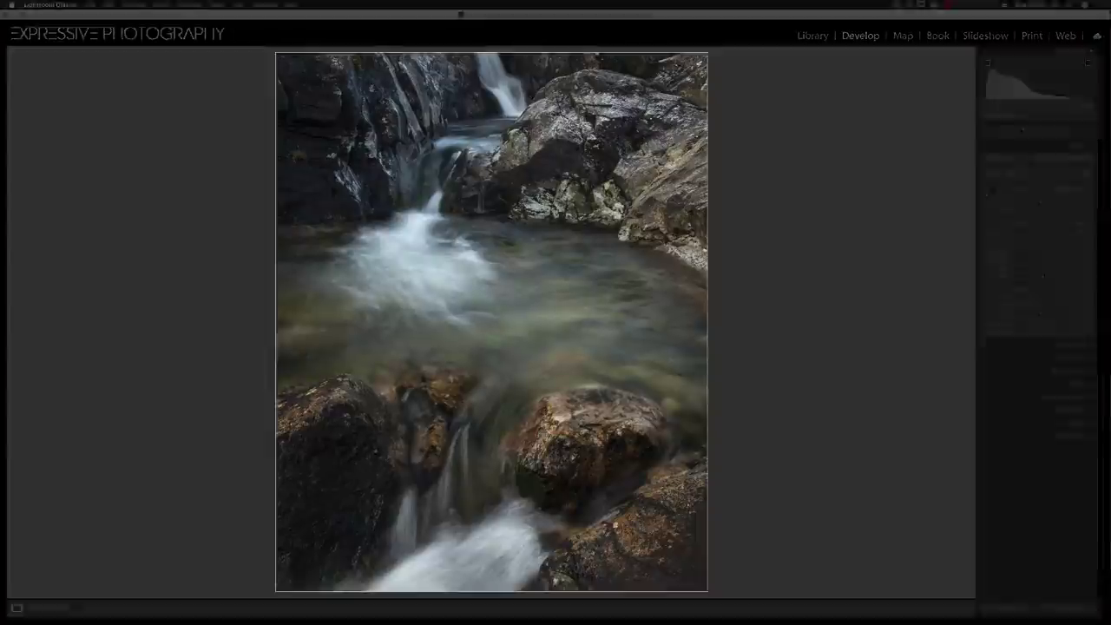